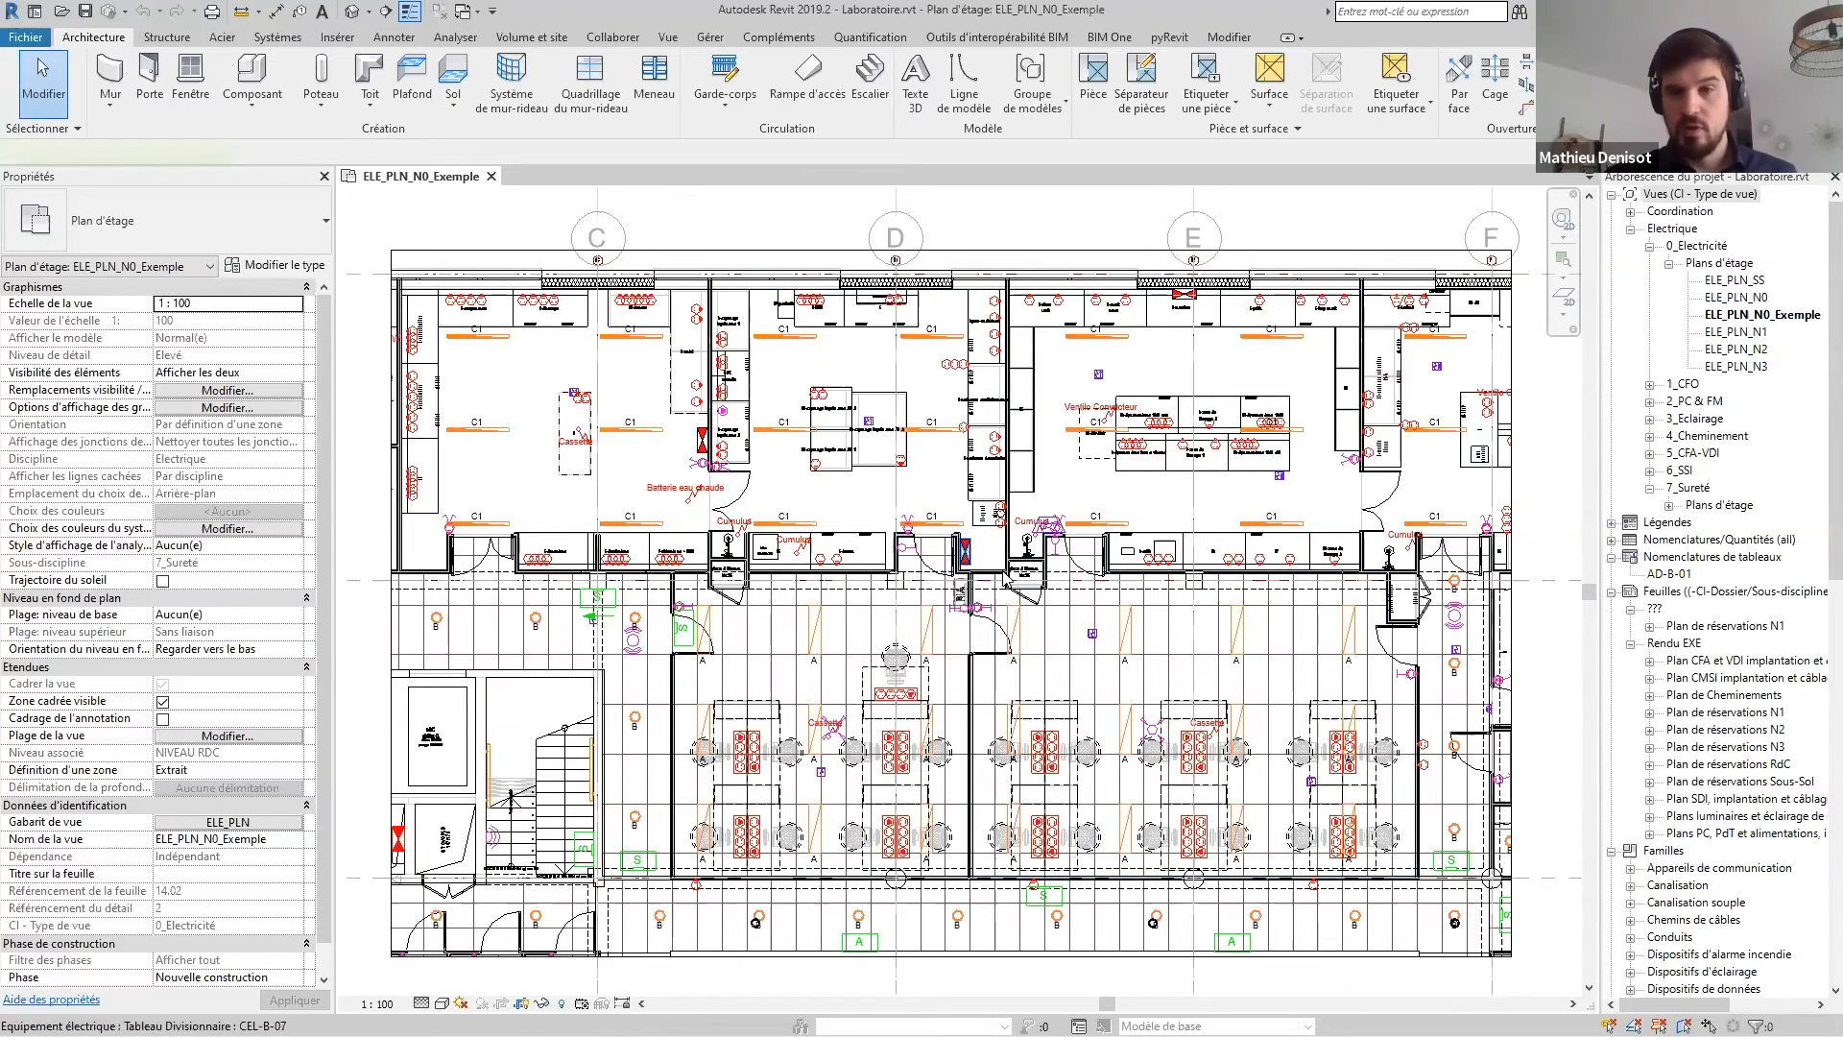
# Inspect the properties of the distribution board beside the door below grid D, then clear the selection
pyautogui.click(964, 553)
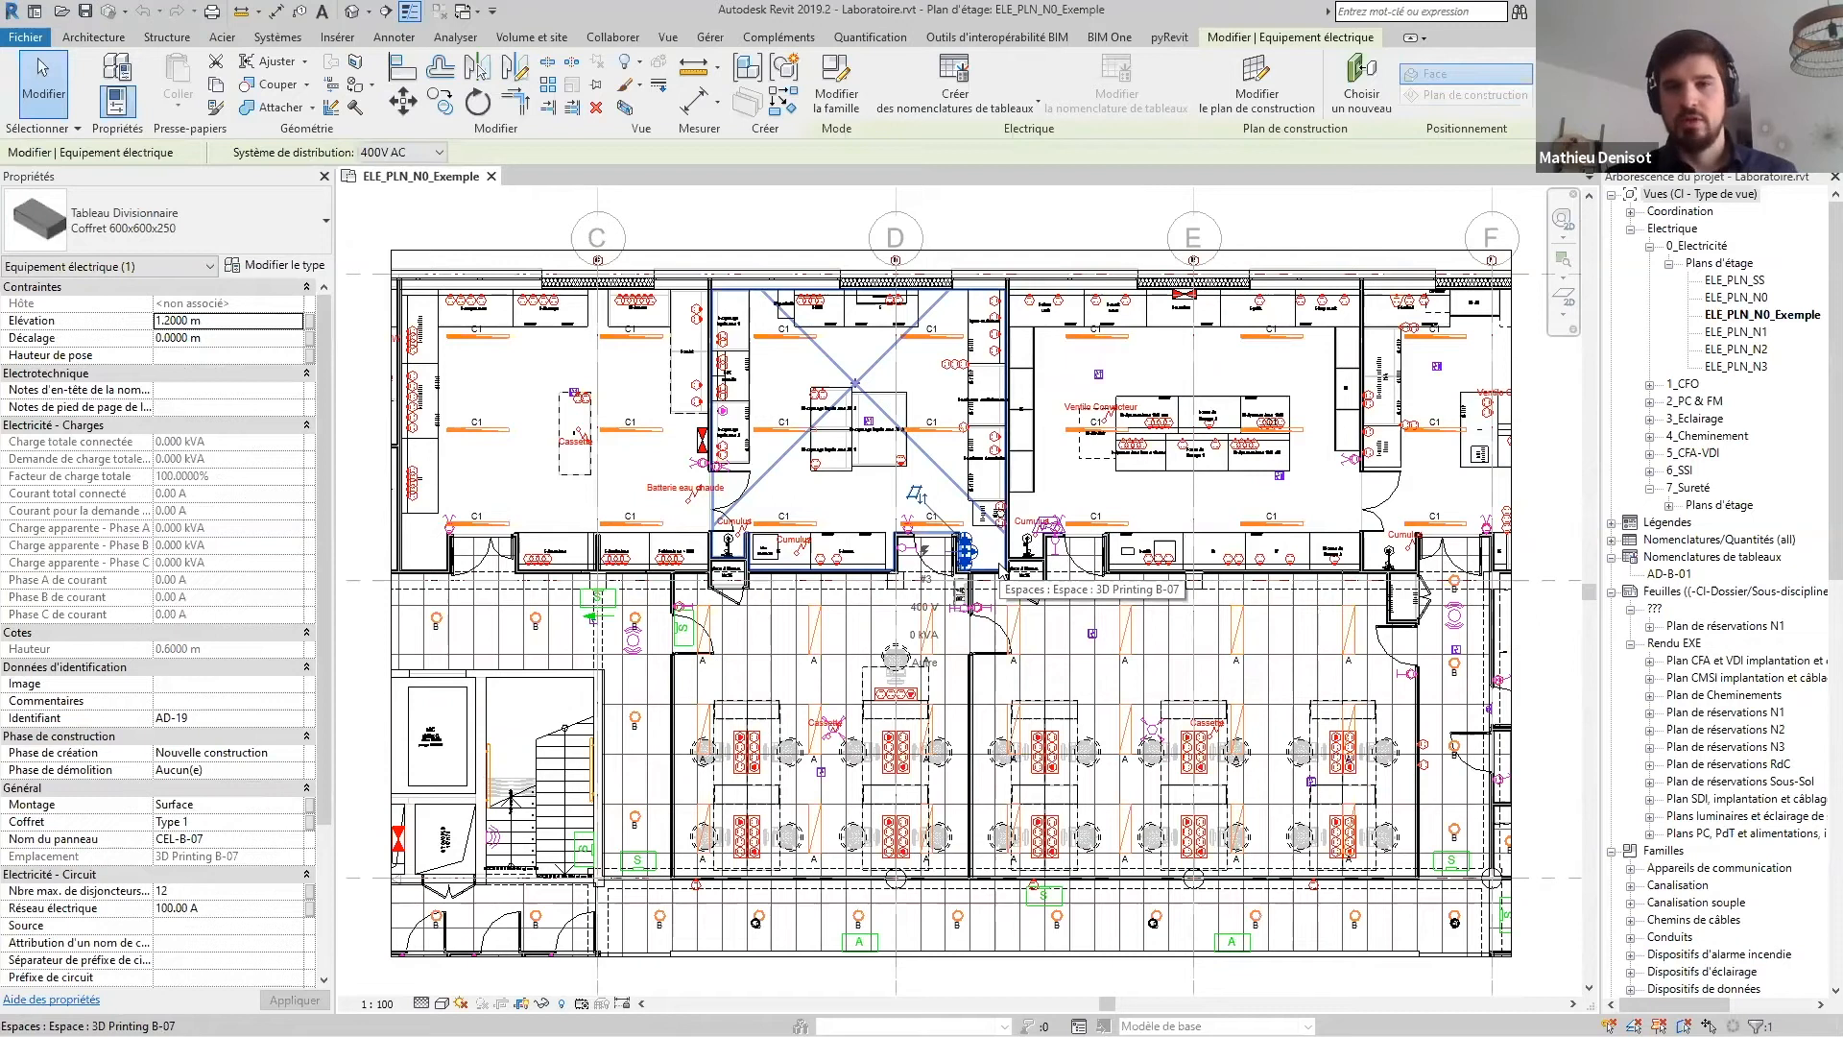
pyautogui.press('Escape')
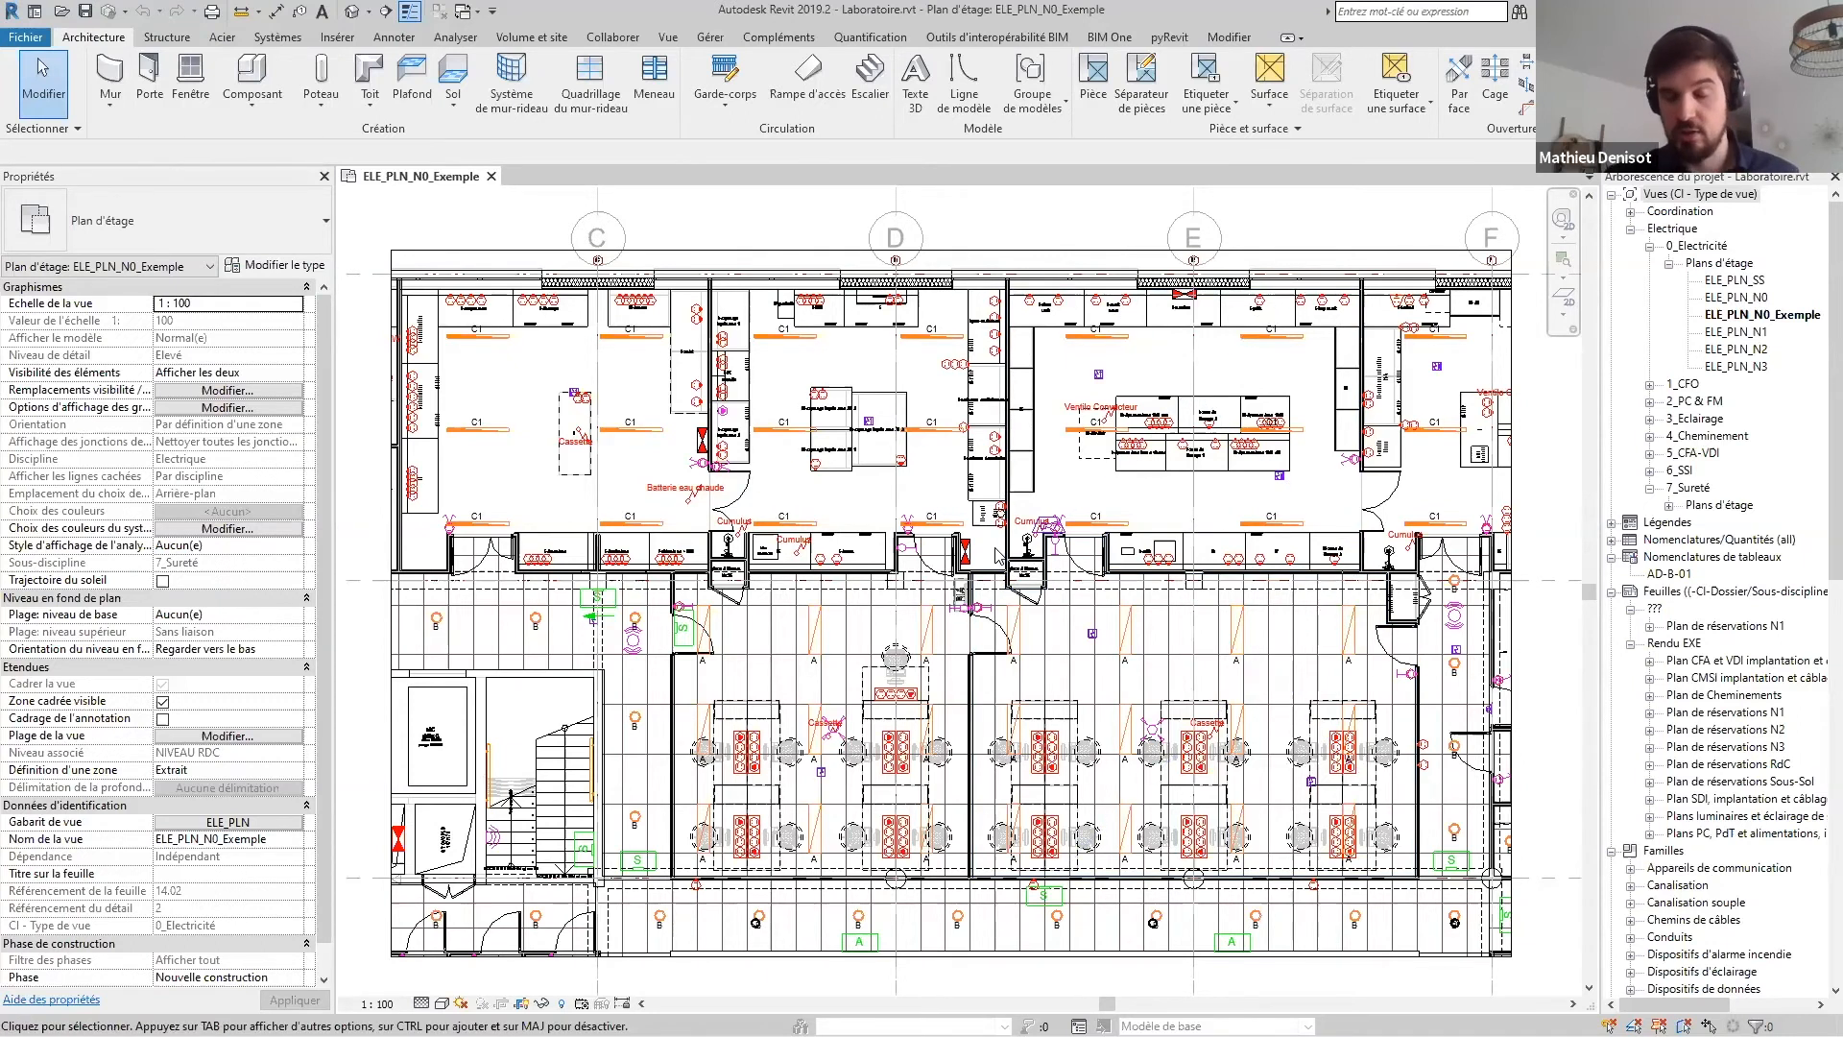
pyautogui.scroll(4, 997, 557)
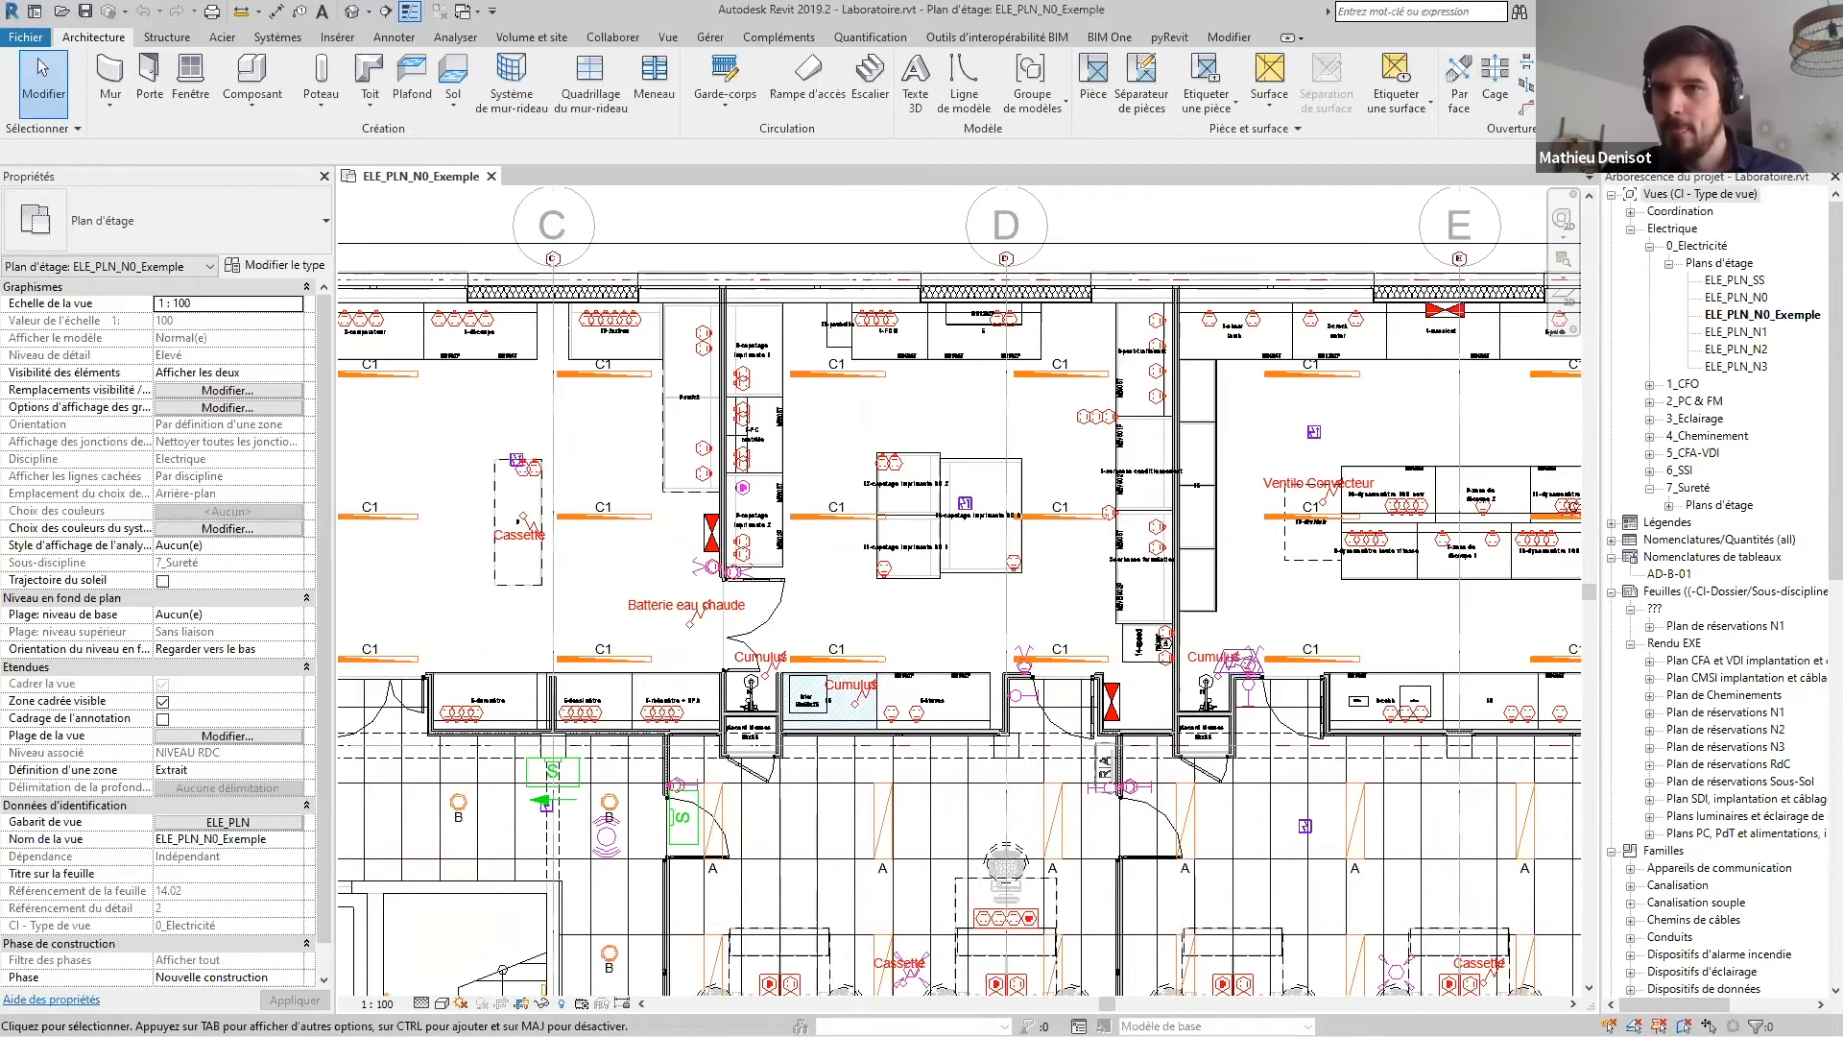
# Locate the Installations électriques families in the widened project browser and expand INEL_Prise de Courant encastré de service
pyautogui.scroll(-13, 1719, 556)
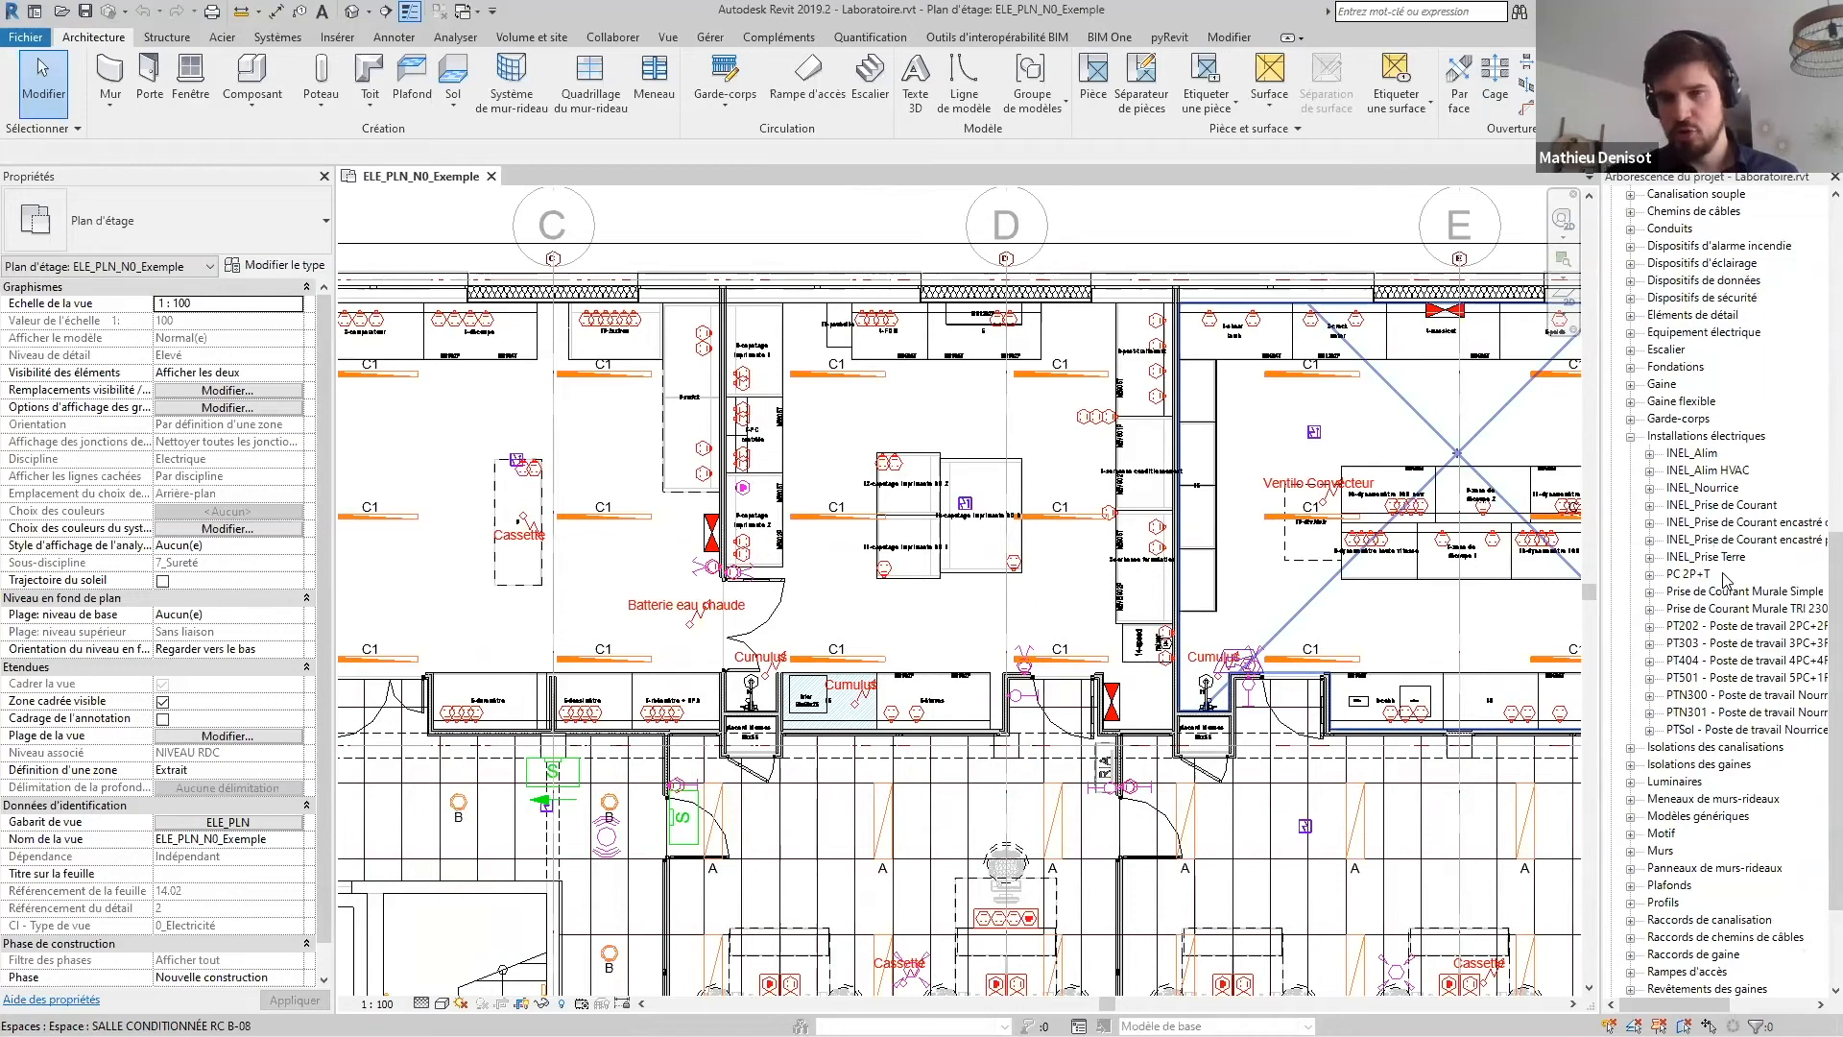
pyautogui.scroll(-2, 1279, 458)
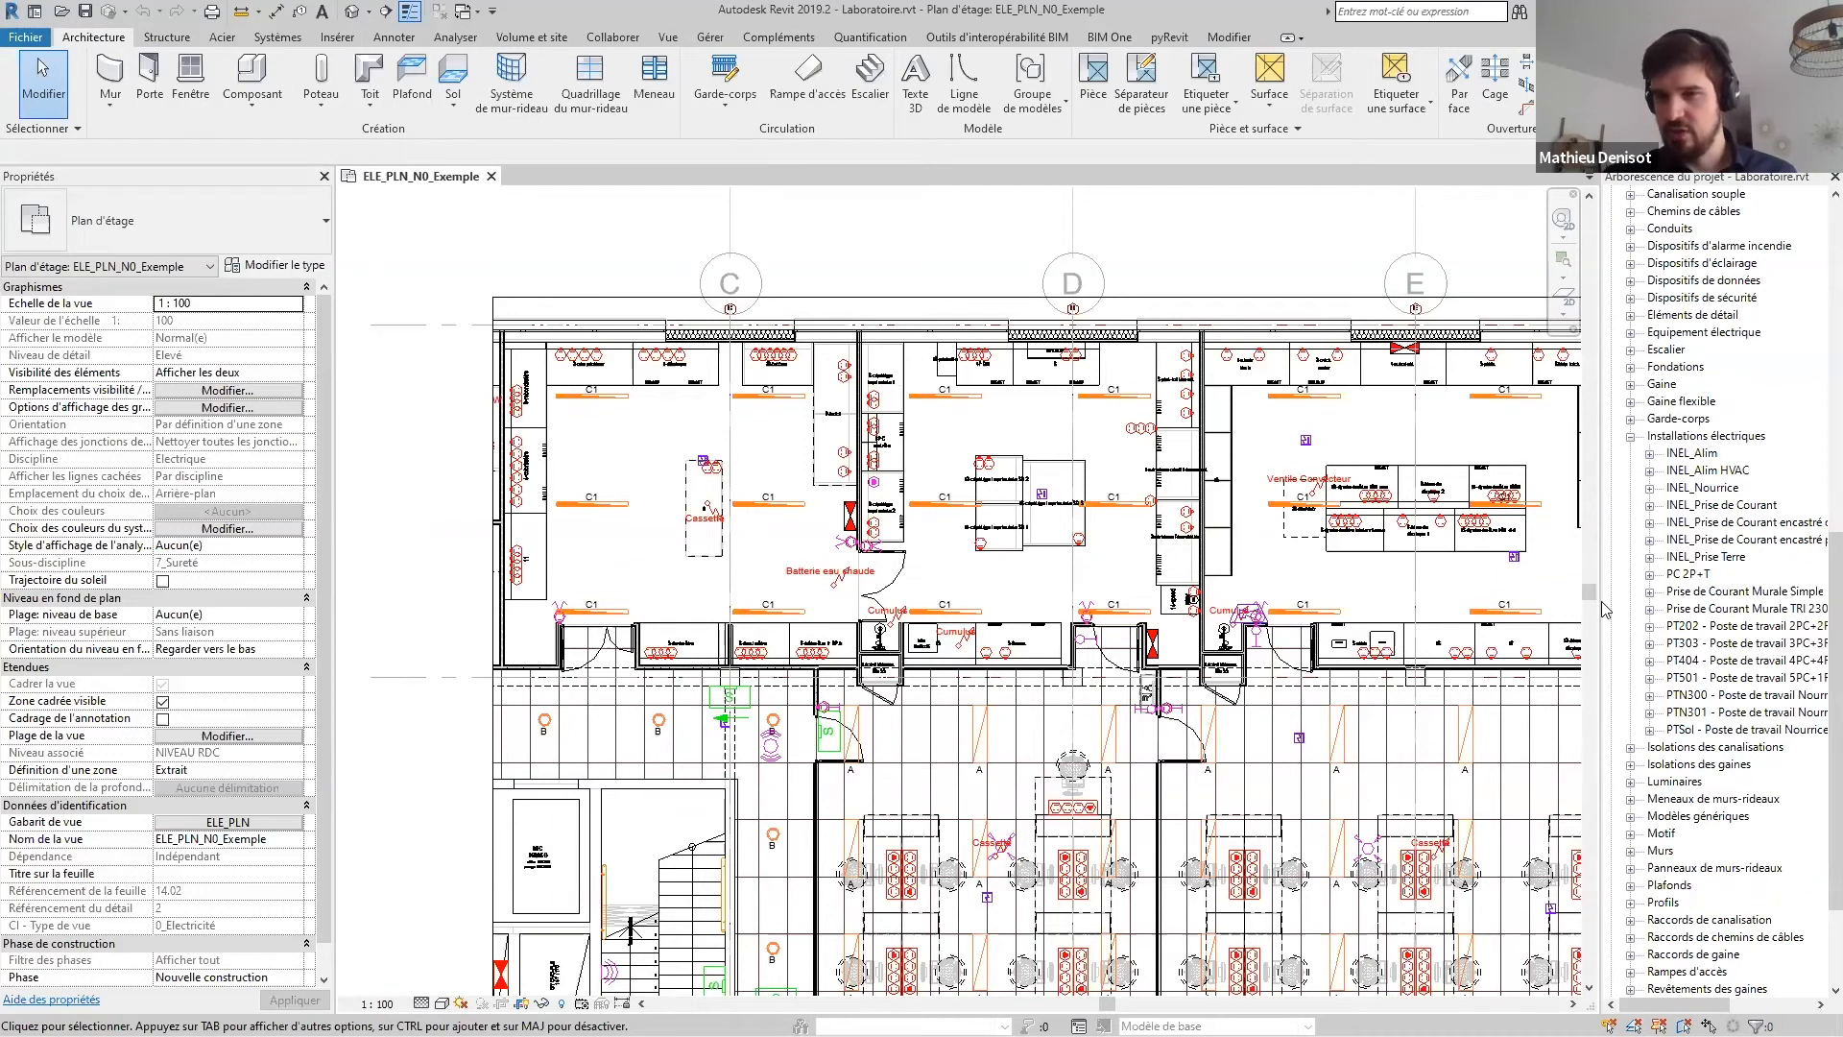
pyautogui.moveTo(1602, 611)
pyautogui.mouseDown()
pyautogui.moveTo(1504, 606)
pyautogui.moveTo(1619, 614)
pyautogui.moveTo(1575, 623)
pyautogui.mouseUp()
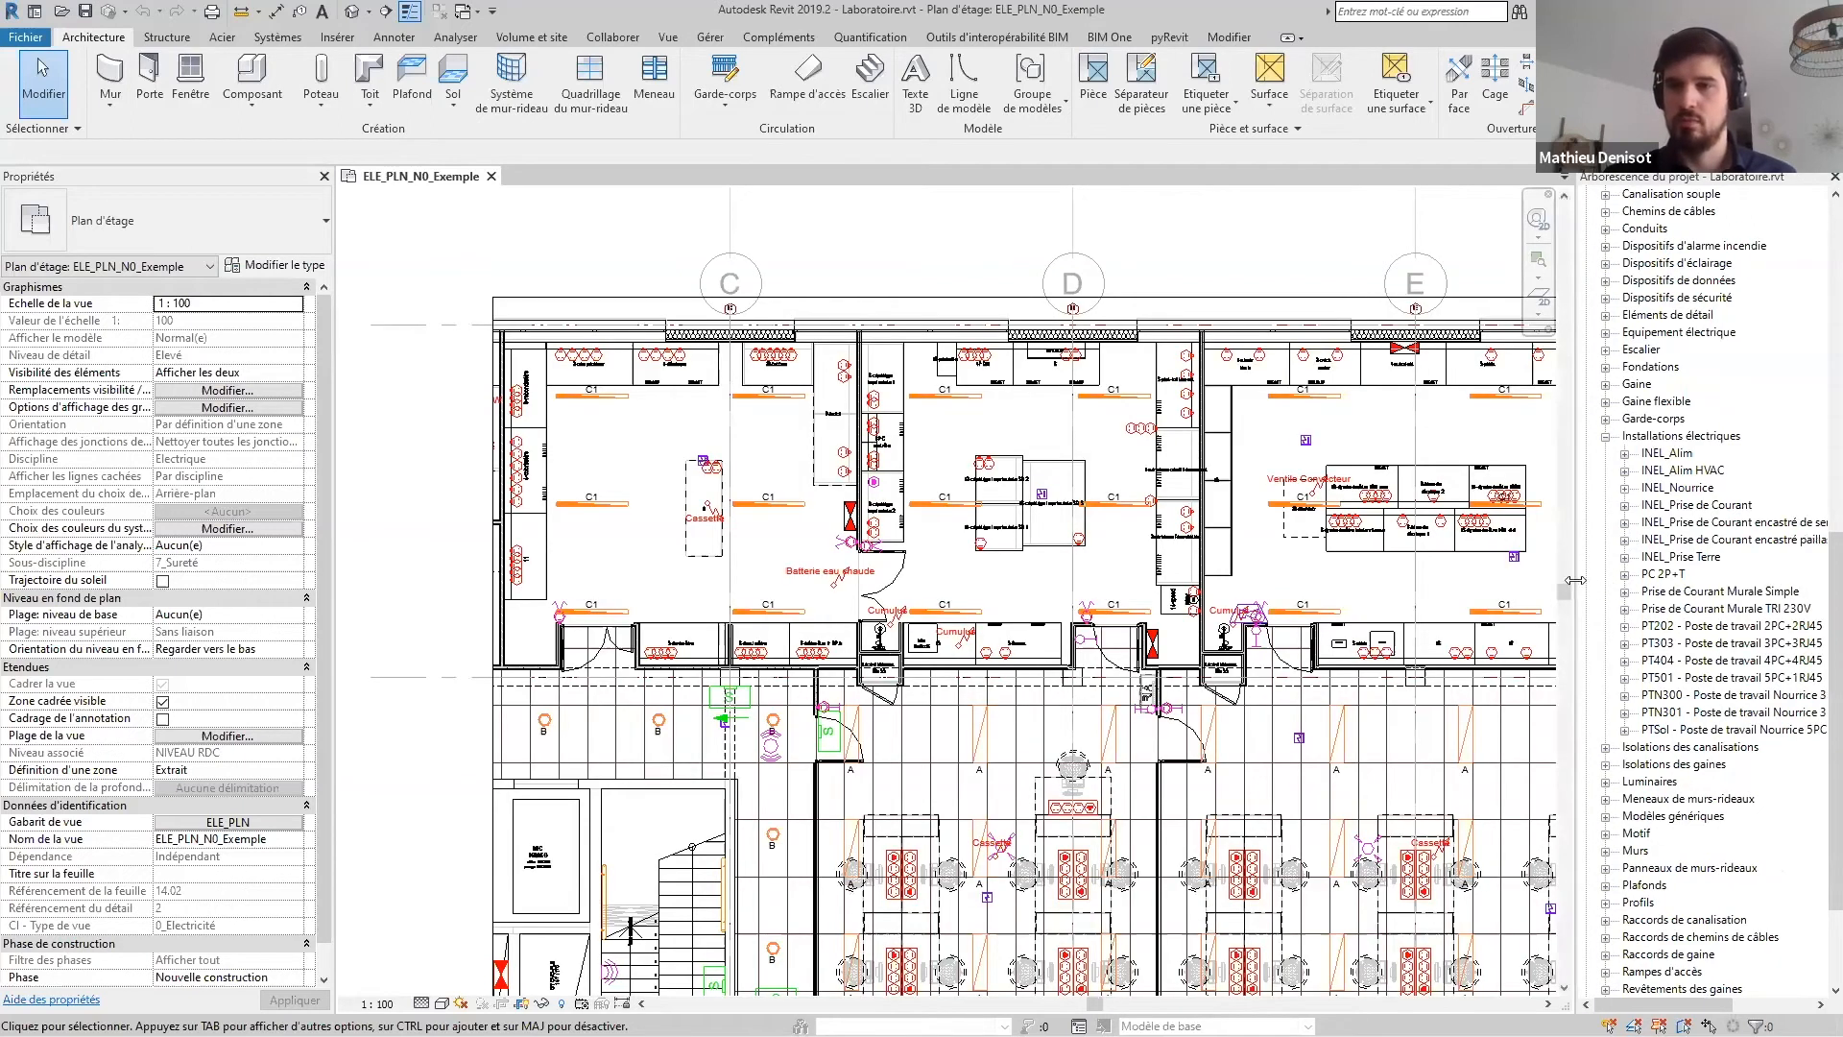
pyautogui.moveTo(1570, 580); pyautogui.dragTo(1479, 580)
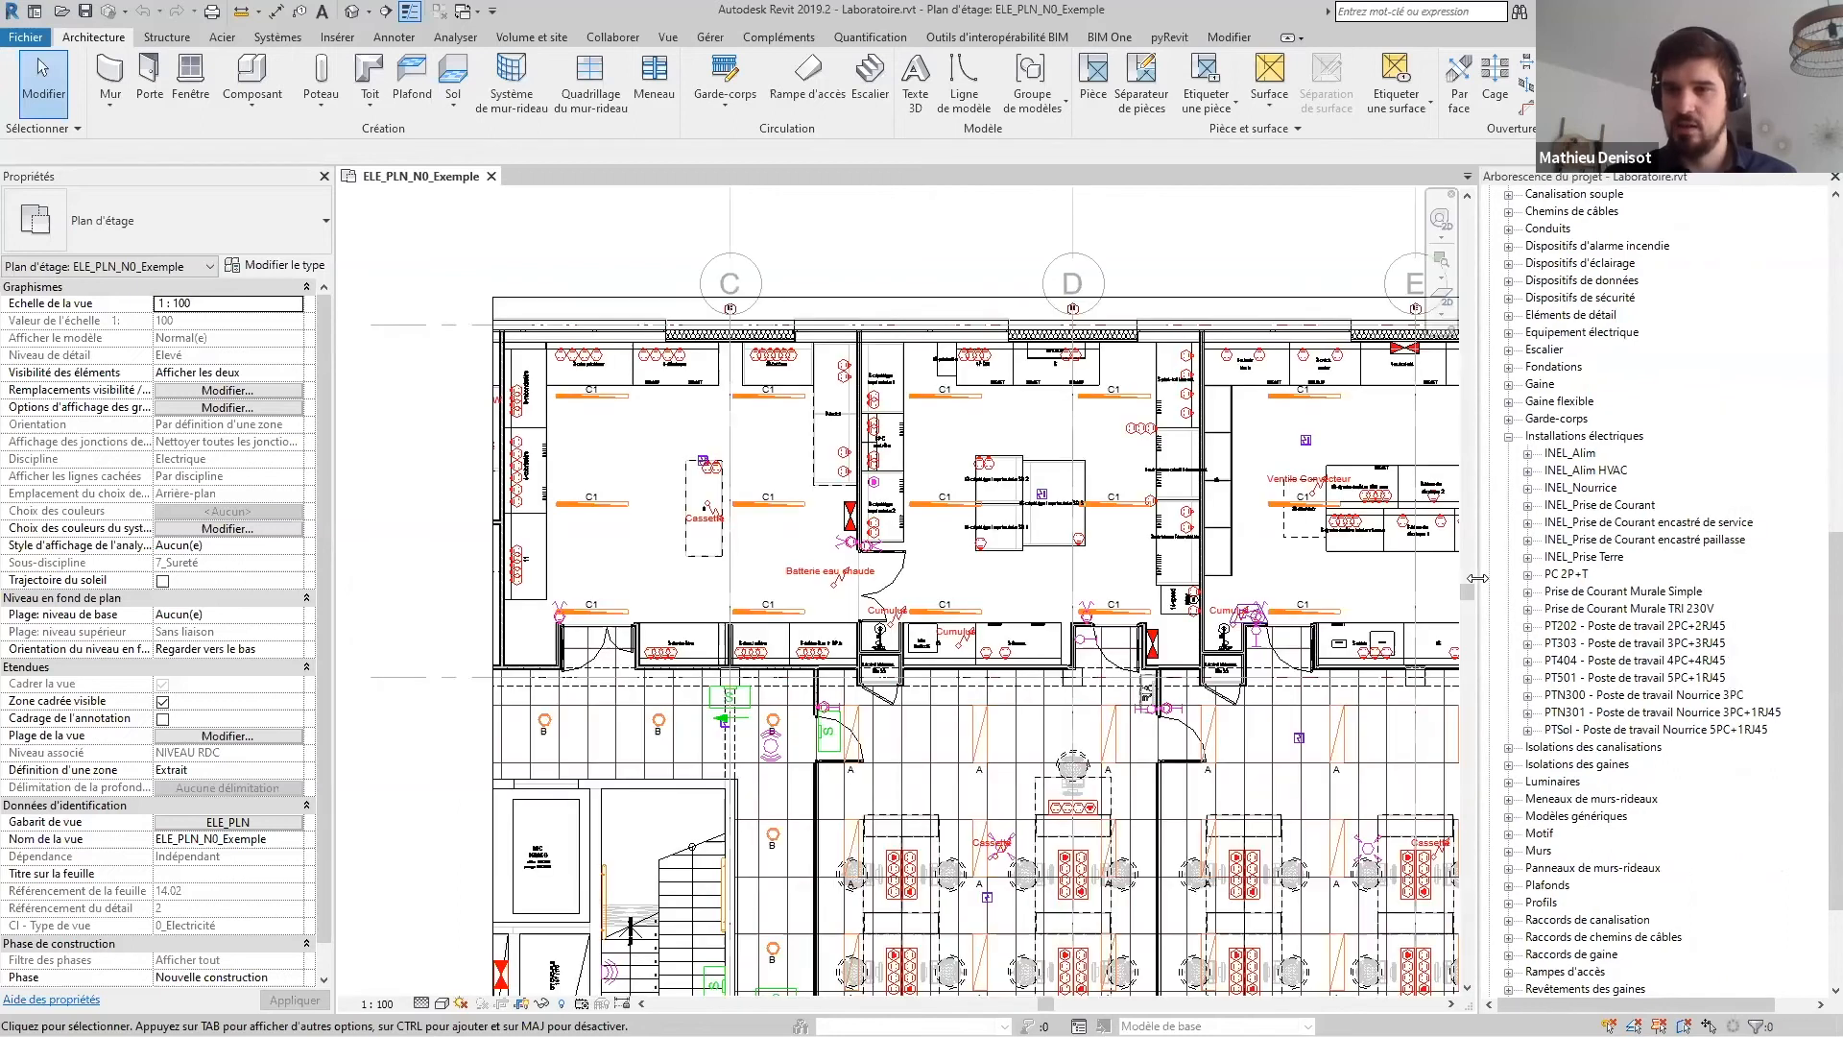
pyautogui.click(1527, 524)
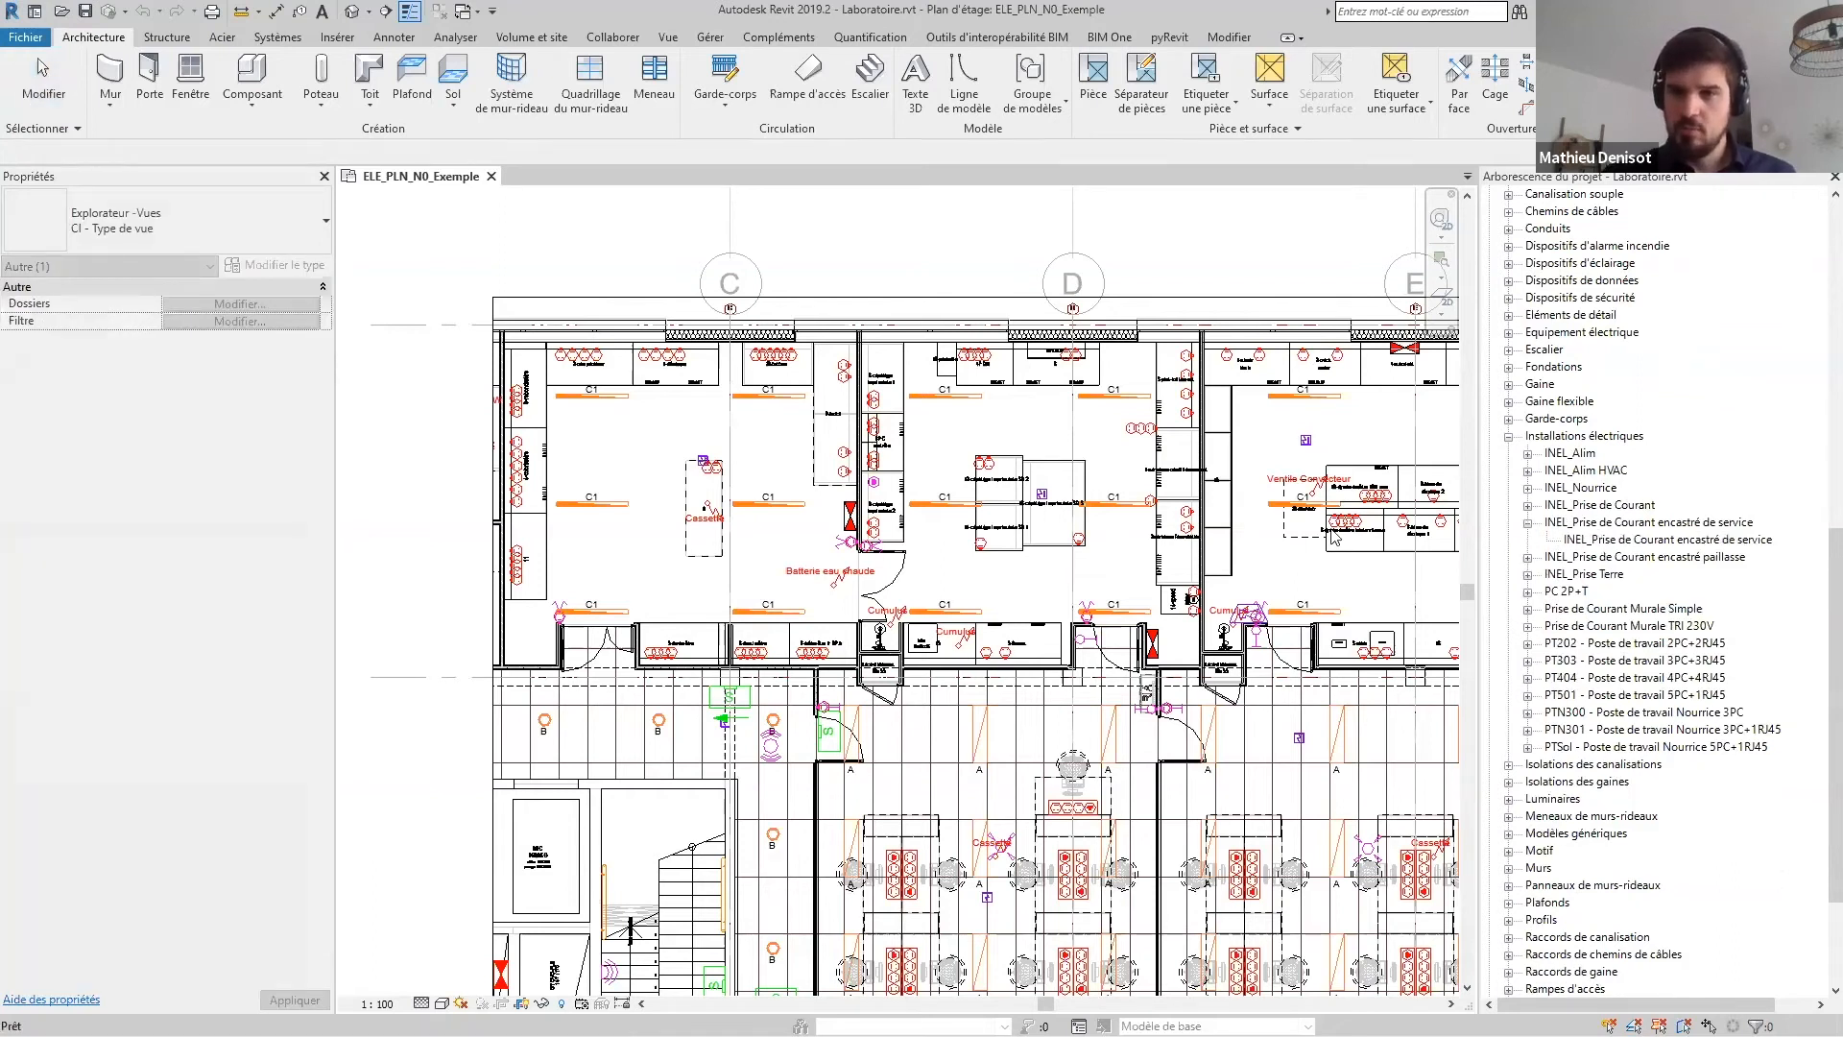
pyautogui.click(1327, 585)
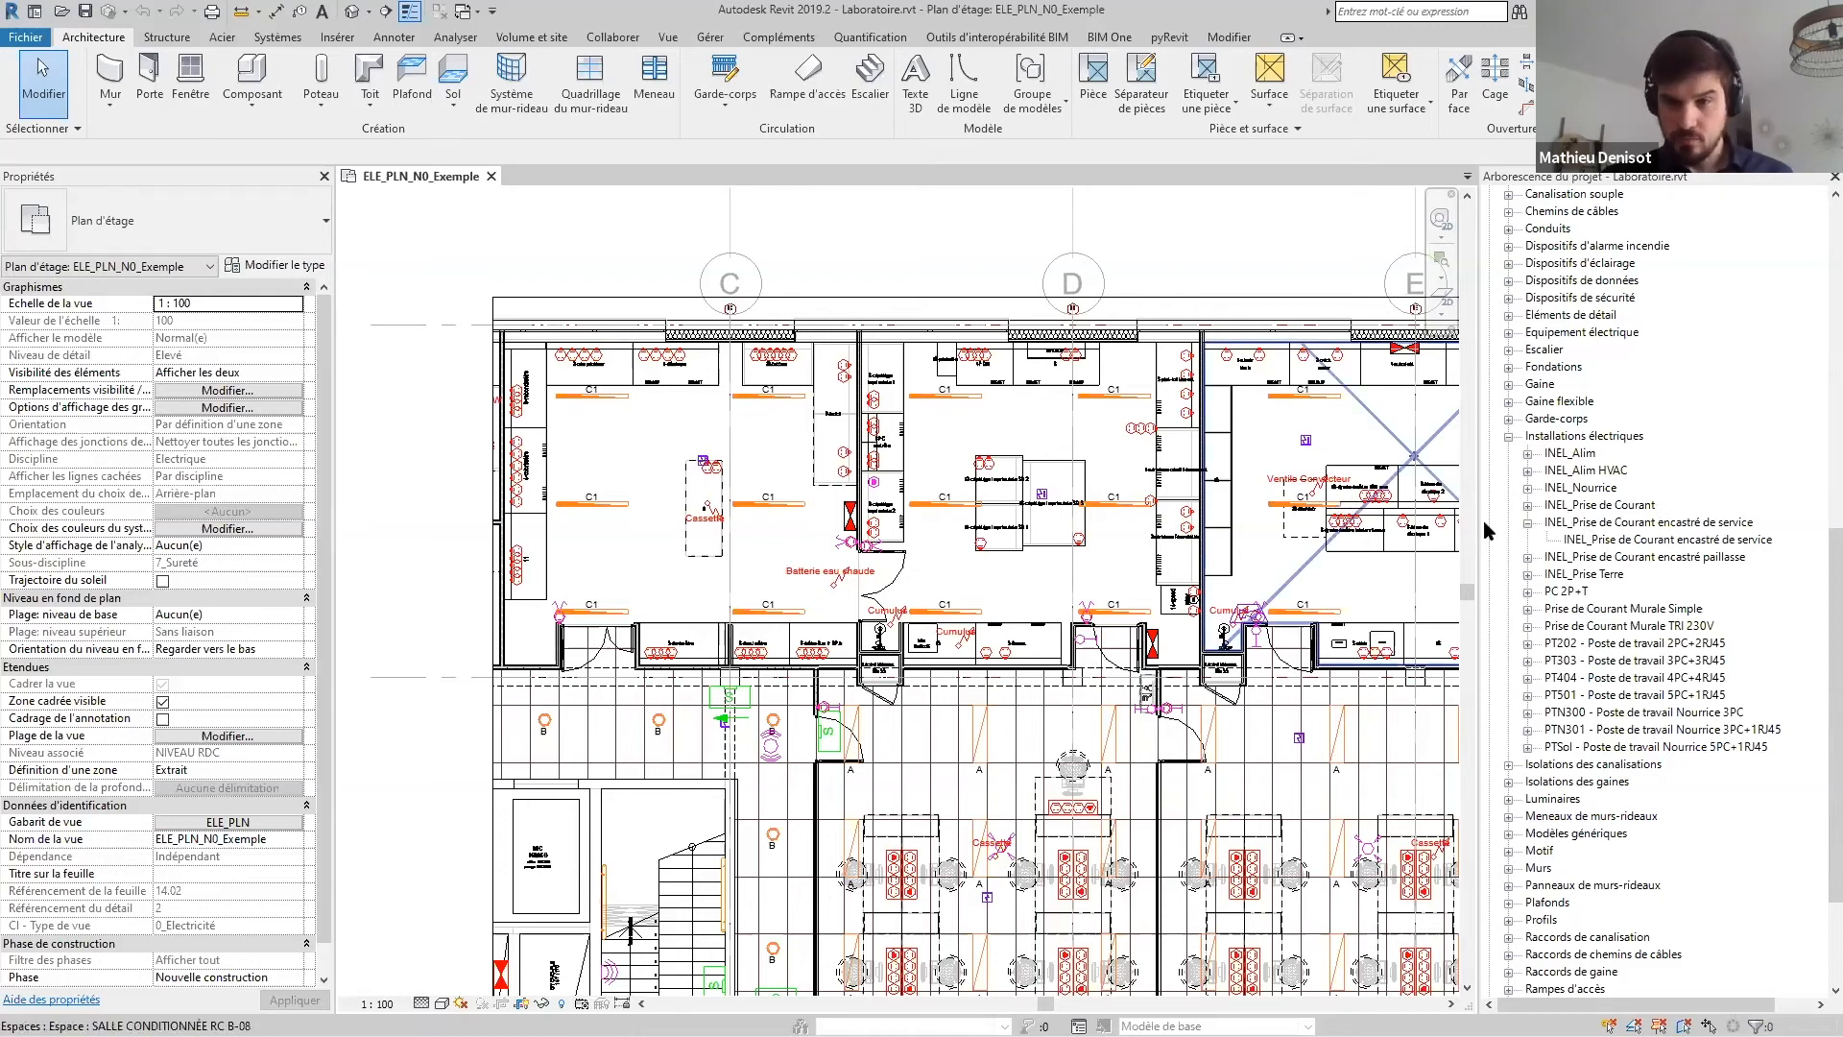
# Select the upper socket at the 2-sorbonne formulation bench to inspect its family and properties
pyautogui.scroll(3, 823, 524)
pyautogui.scroll(-2, 1176, 471)
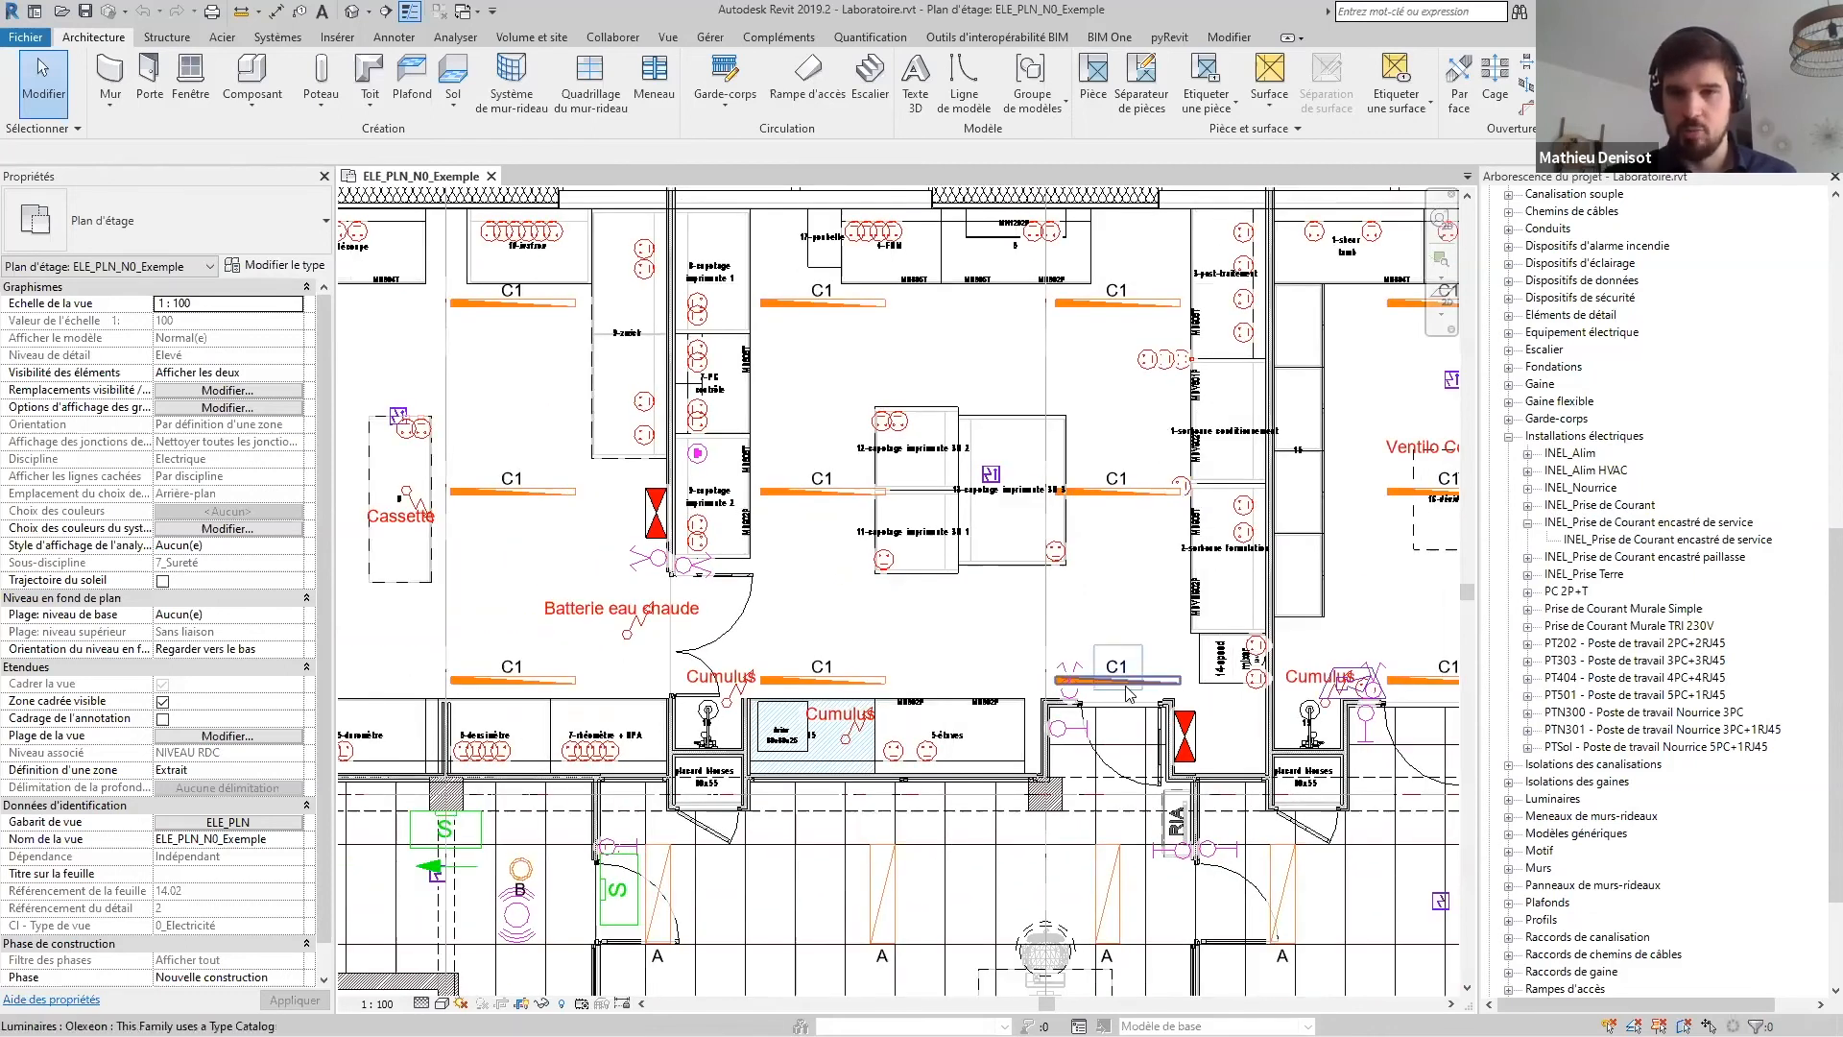
pyautogui.scroll(3, 1066, 687)
pyautogui.scroll(2, 1027, 698)
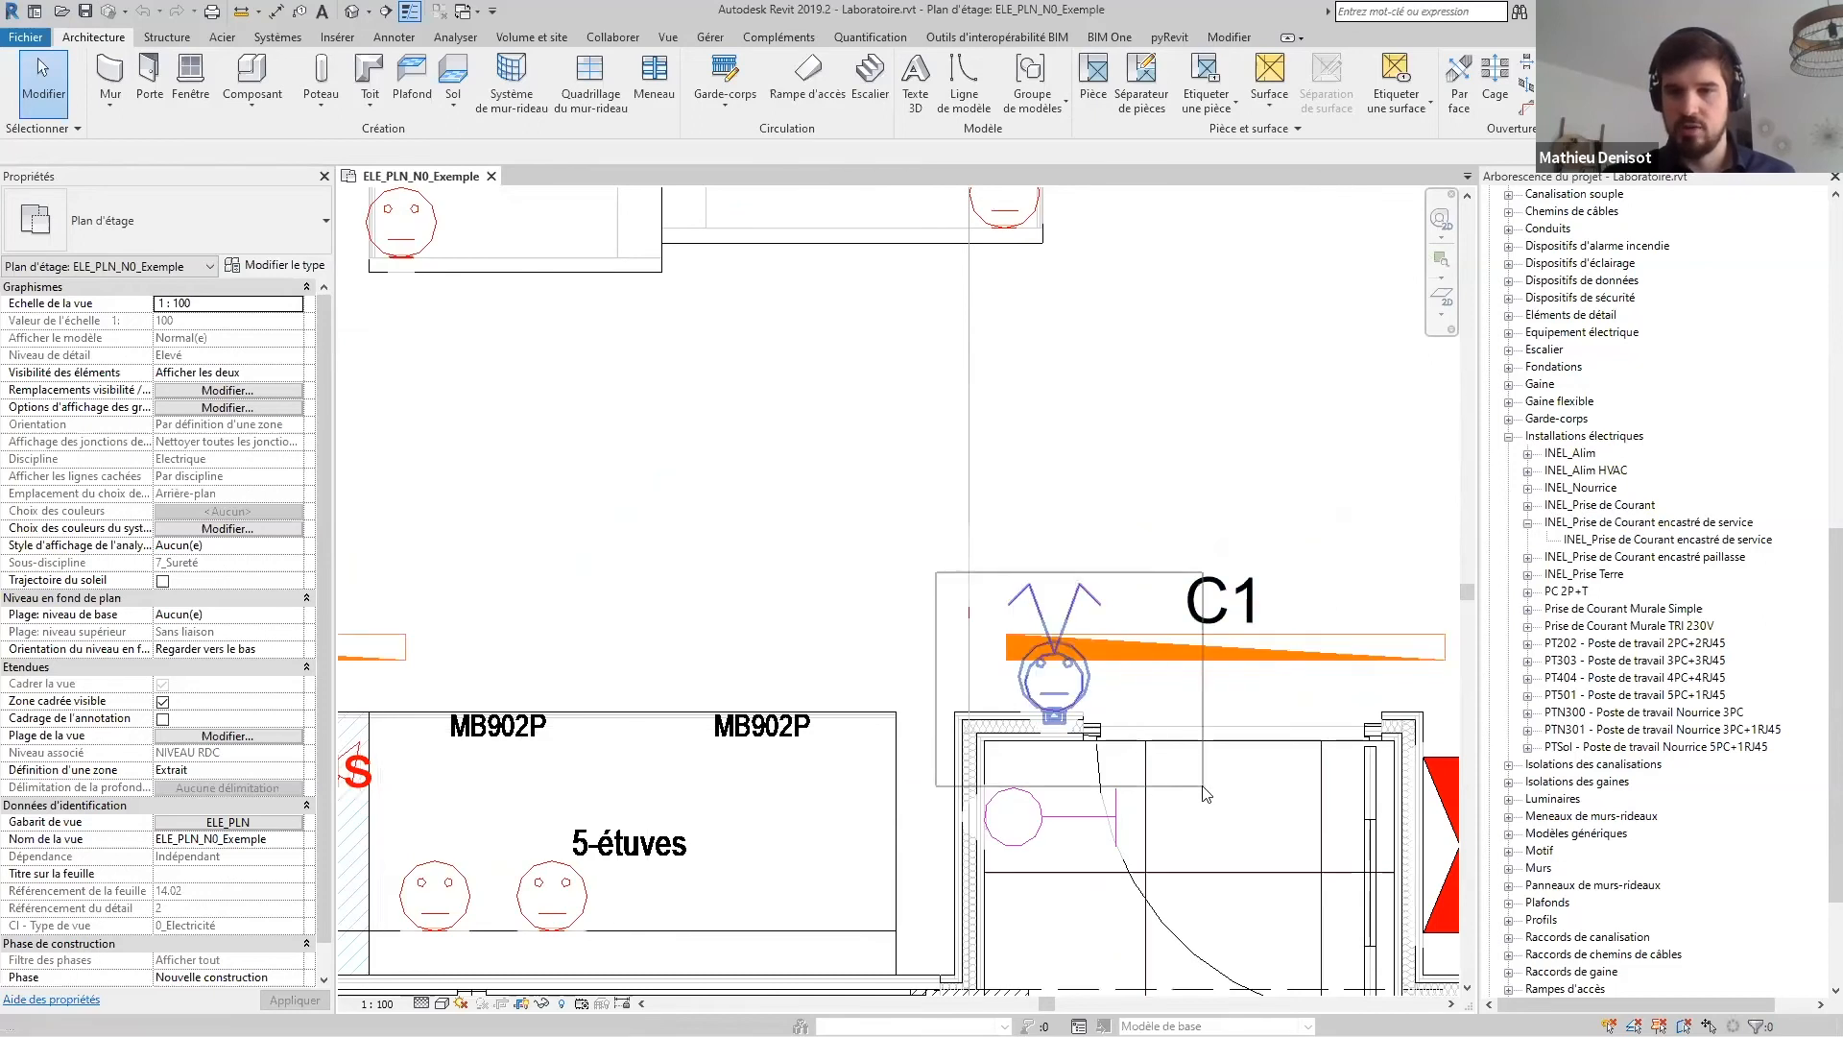
pyautogui.scroll(-3, 999, 584)
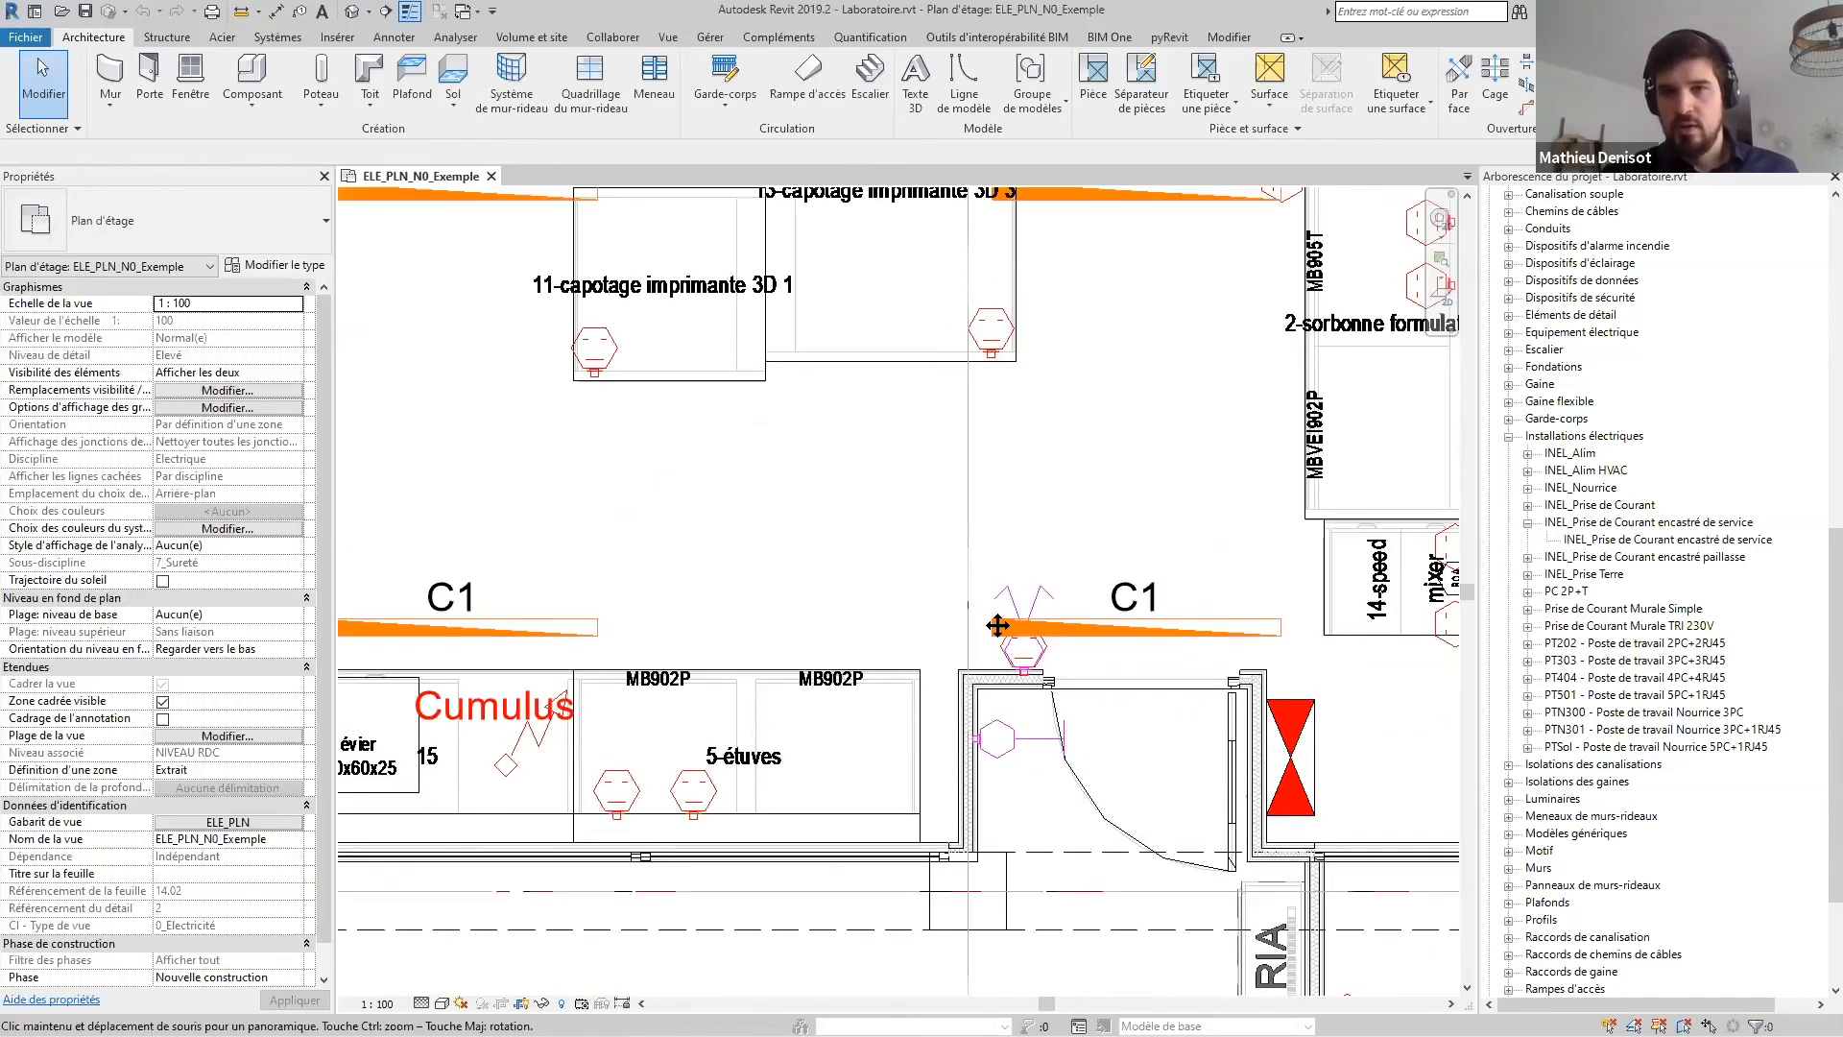
pyautogui.moveTo(995, 625); pyautogui.dragTo(958, 770, button='middle')
pyautogui.scroll(-1, 1124, 488)
pyautogui.moveTo(889, 531); pyautogui.dragTo(428, 655, button='middle')
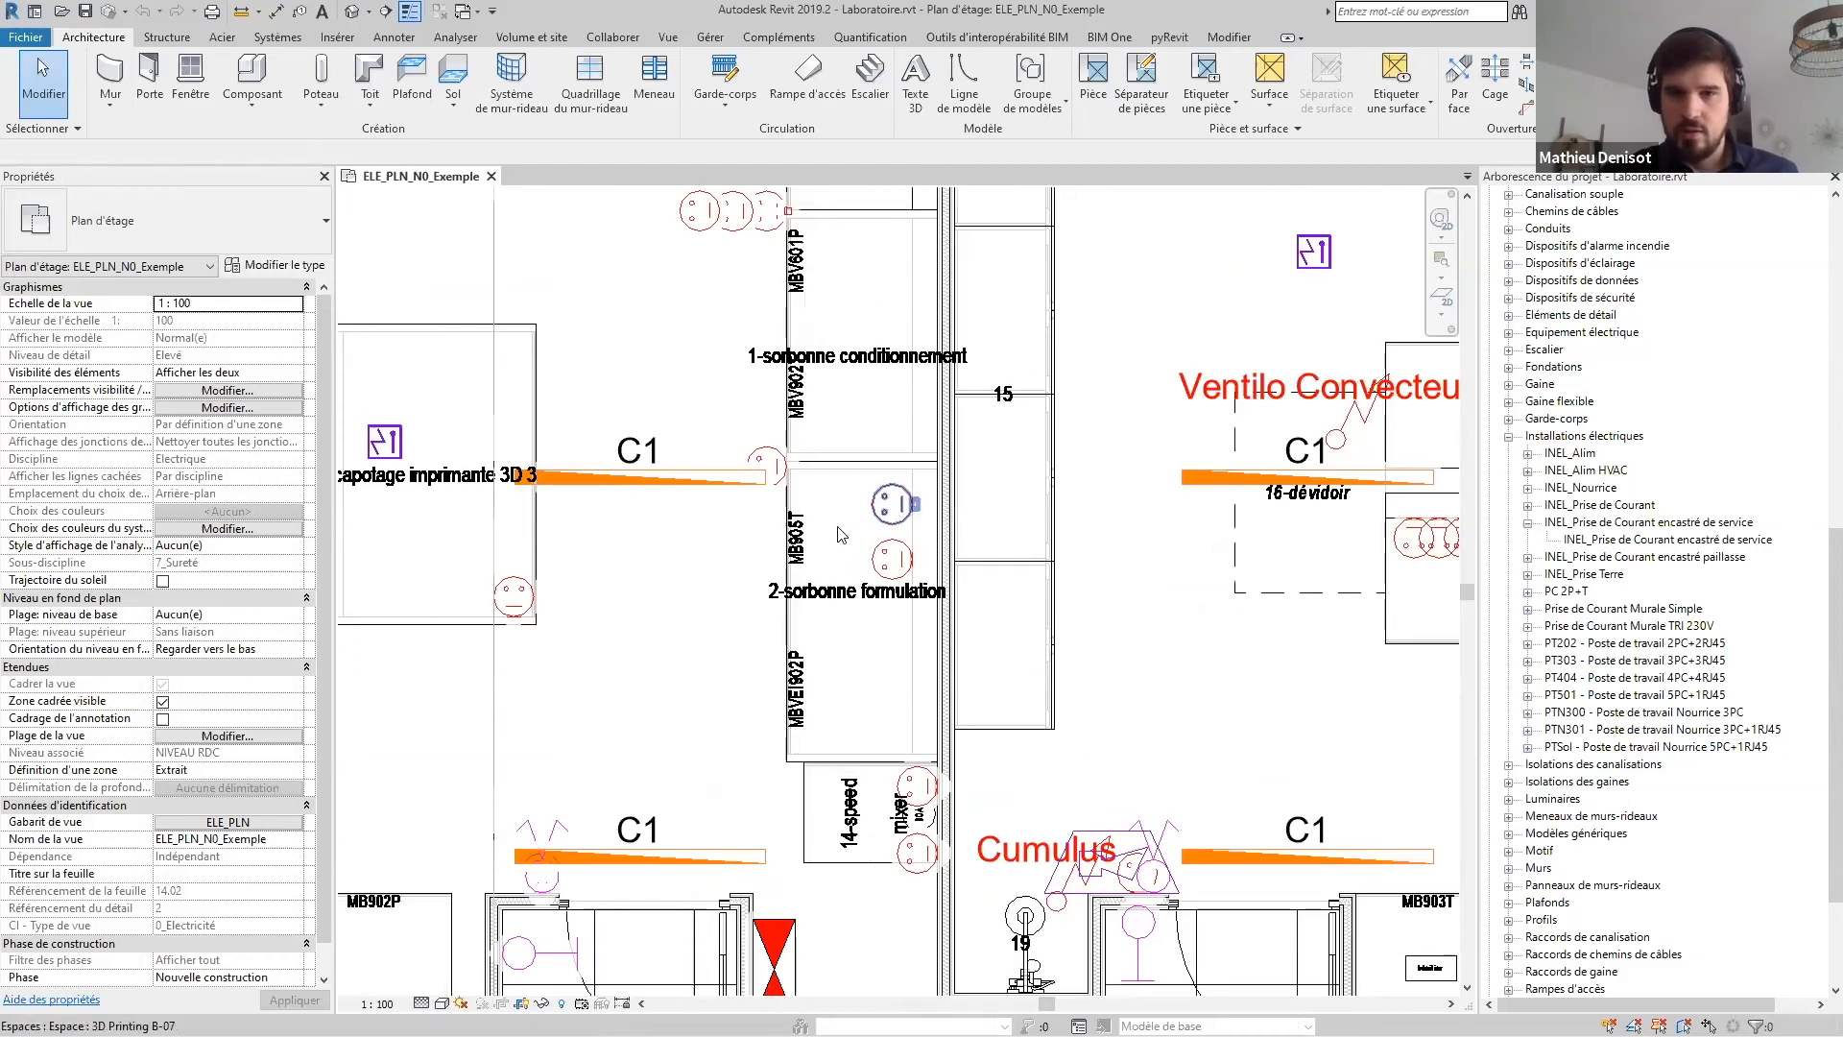
pyautogui.click(892, 504)
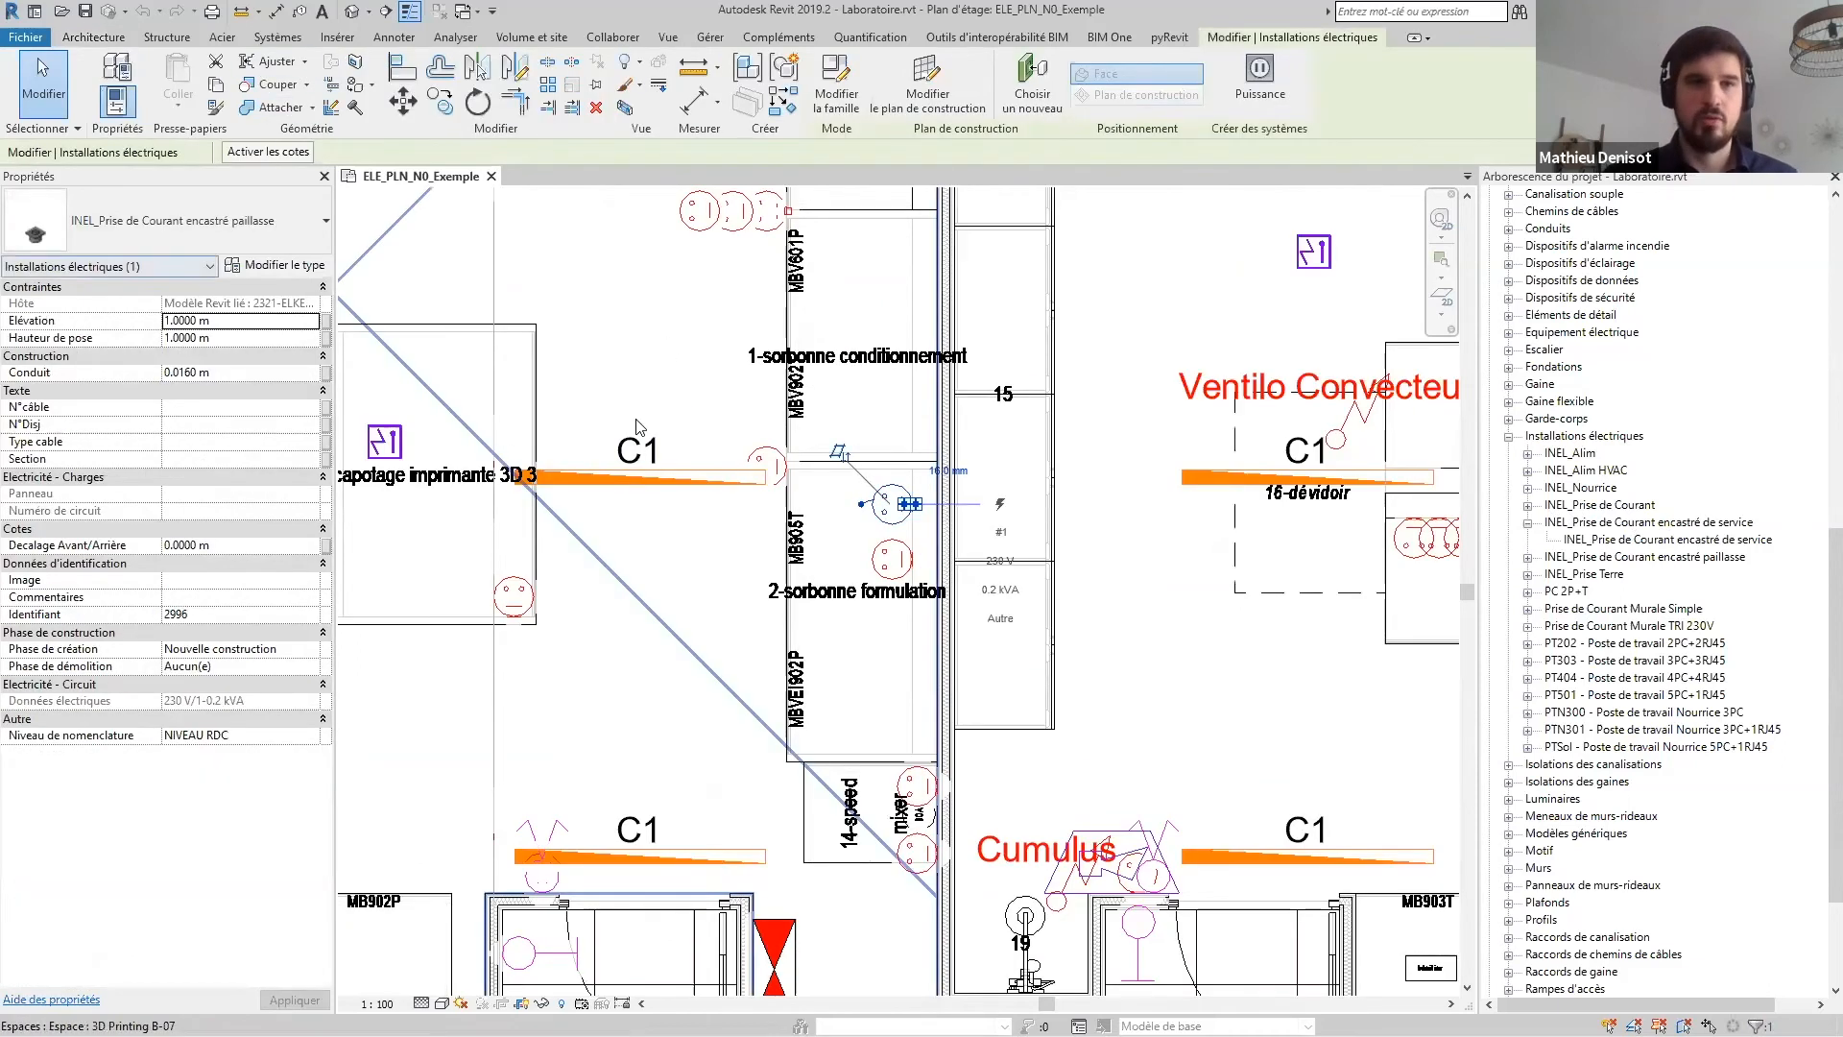
# Select the wall socket beside the door near 5-étuves to inspect its family and properties
pyautogui.moveTo(659, 710); pyautogui.dragTo(839, 642, button='middle')
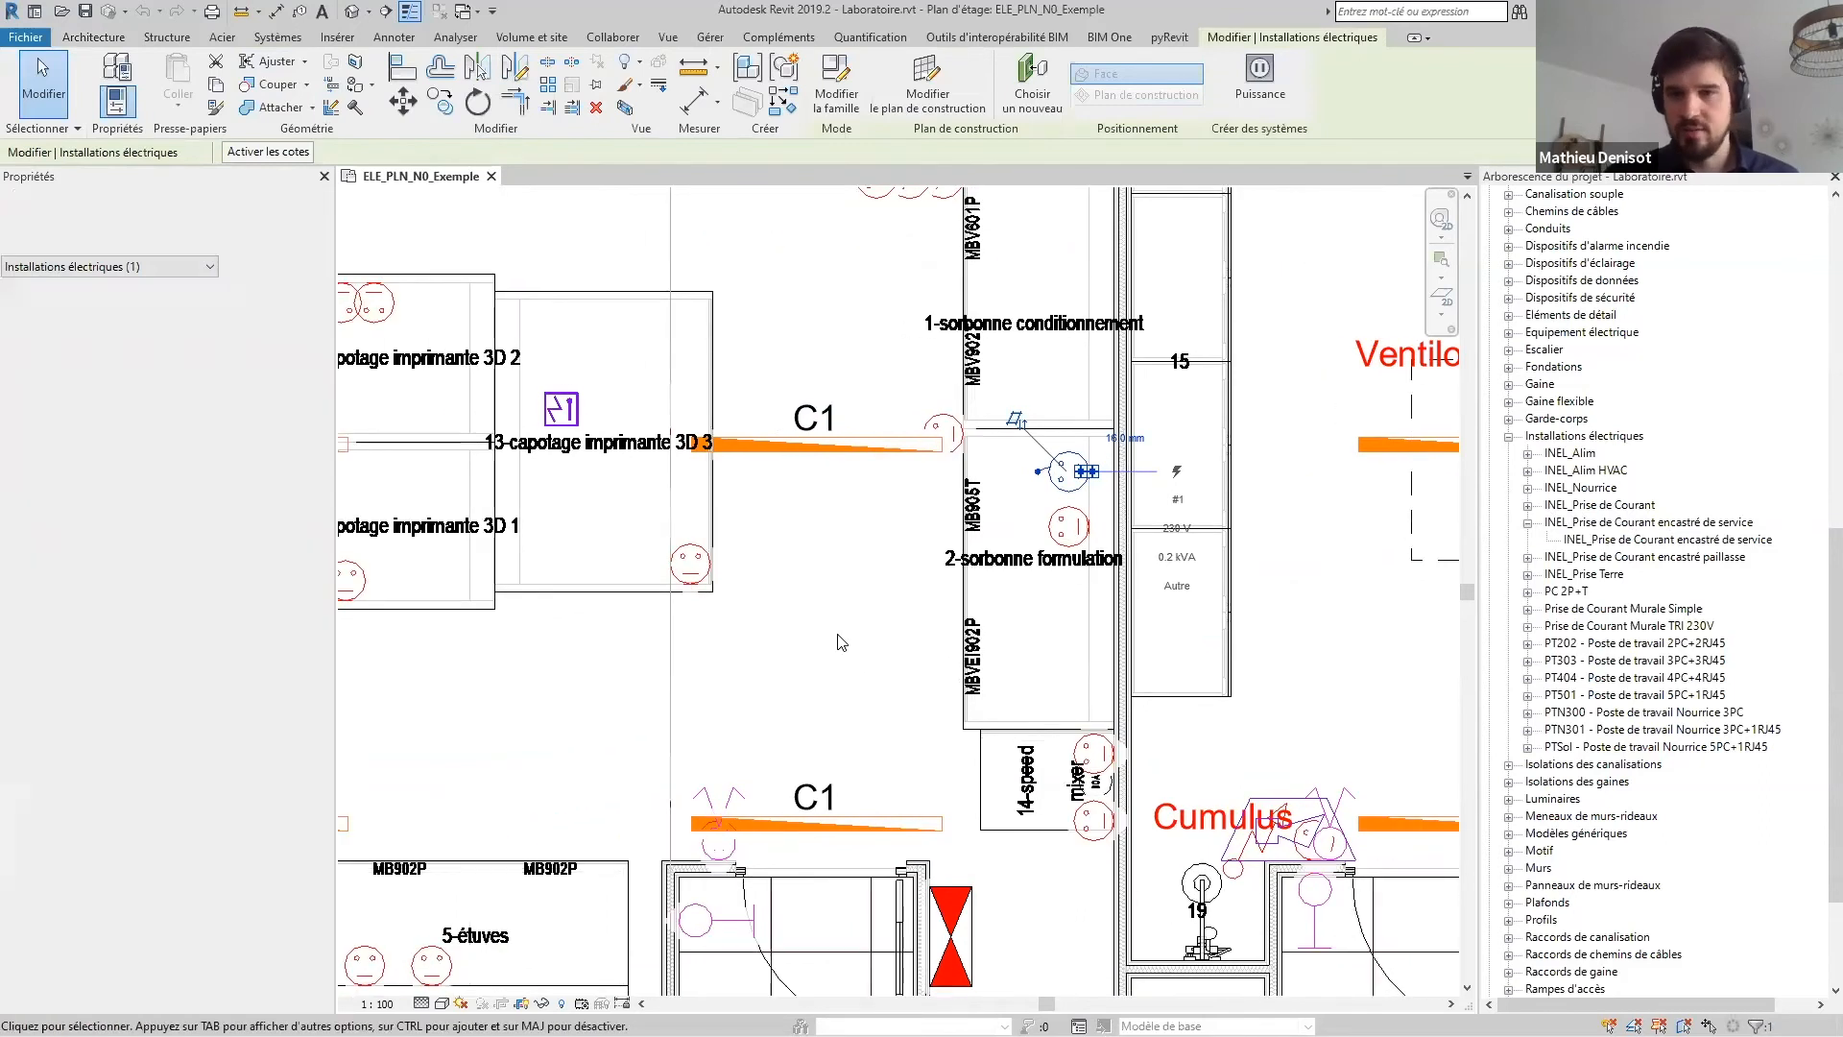
pyautogui.scroll(-2, 836, 749)
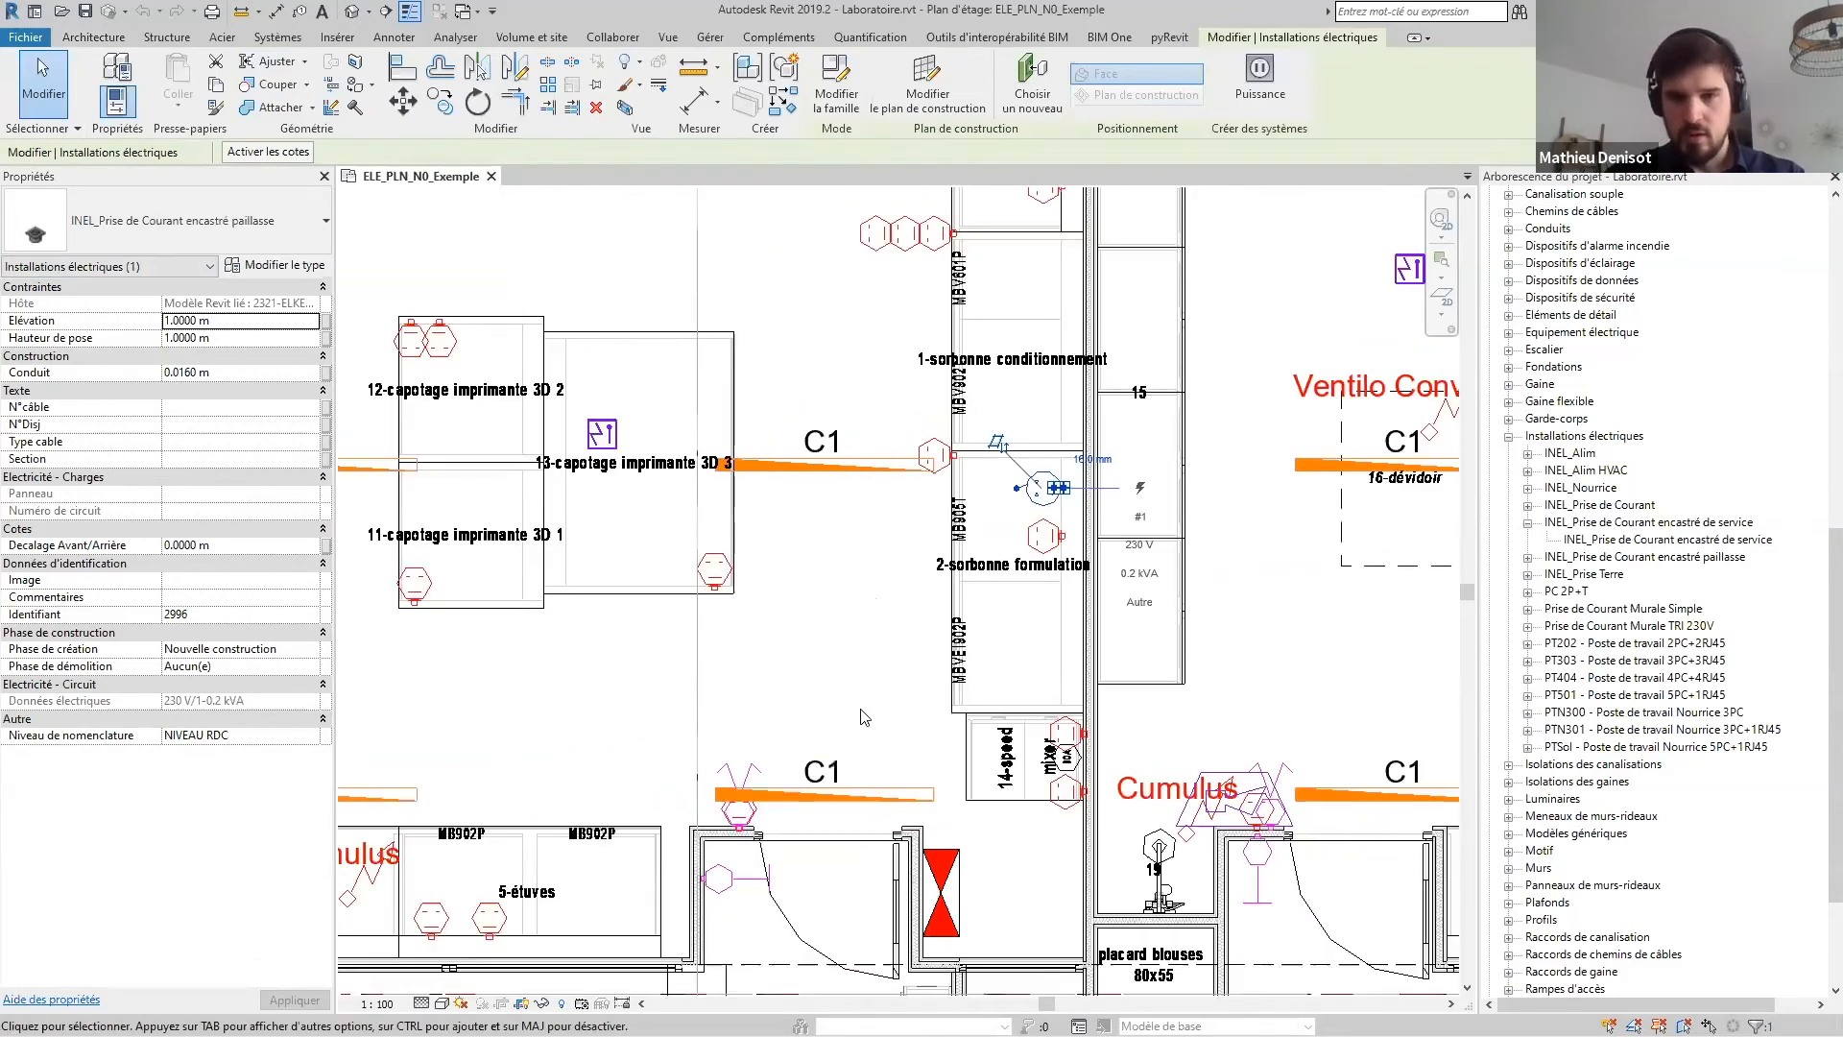
pyautogui.scroll(4, 729, 816)
pyautogui.click(756, 811)
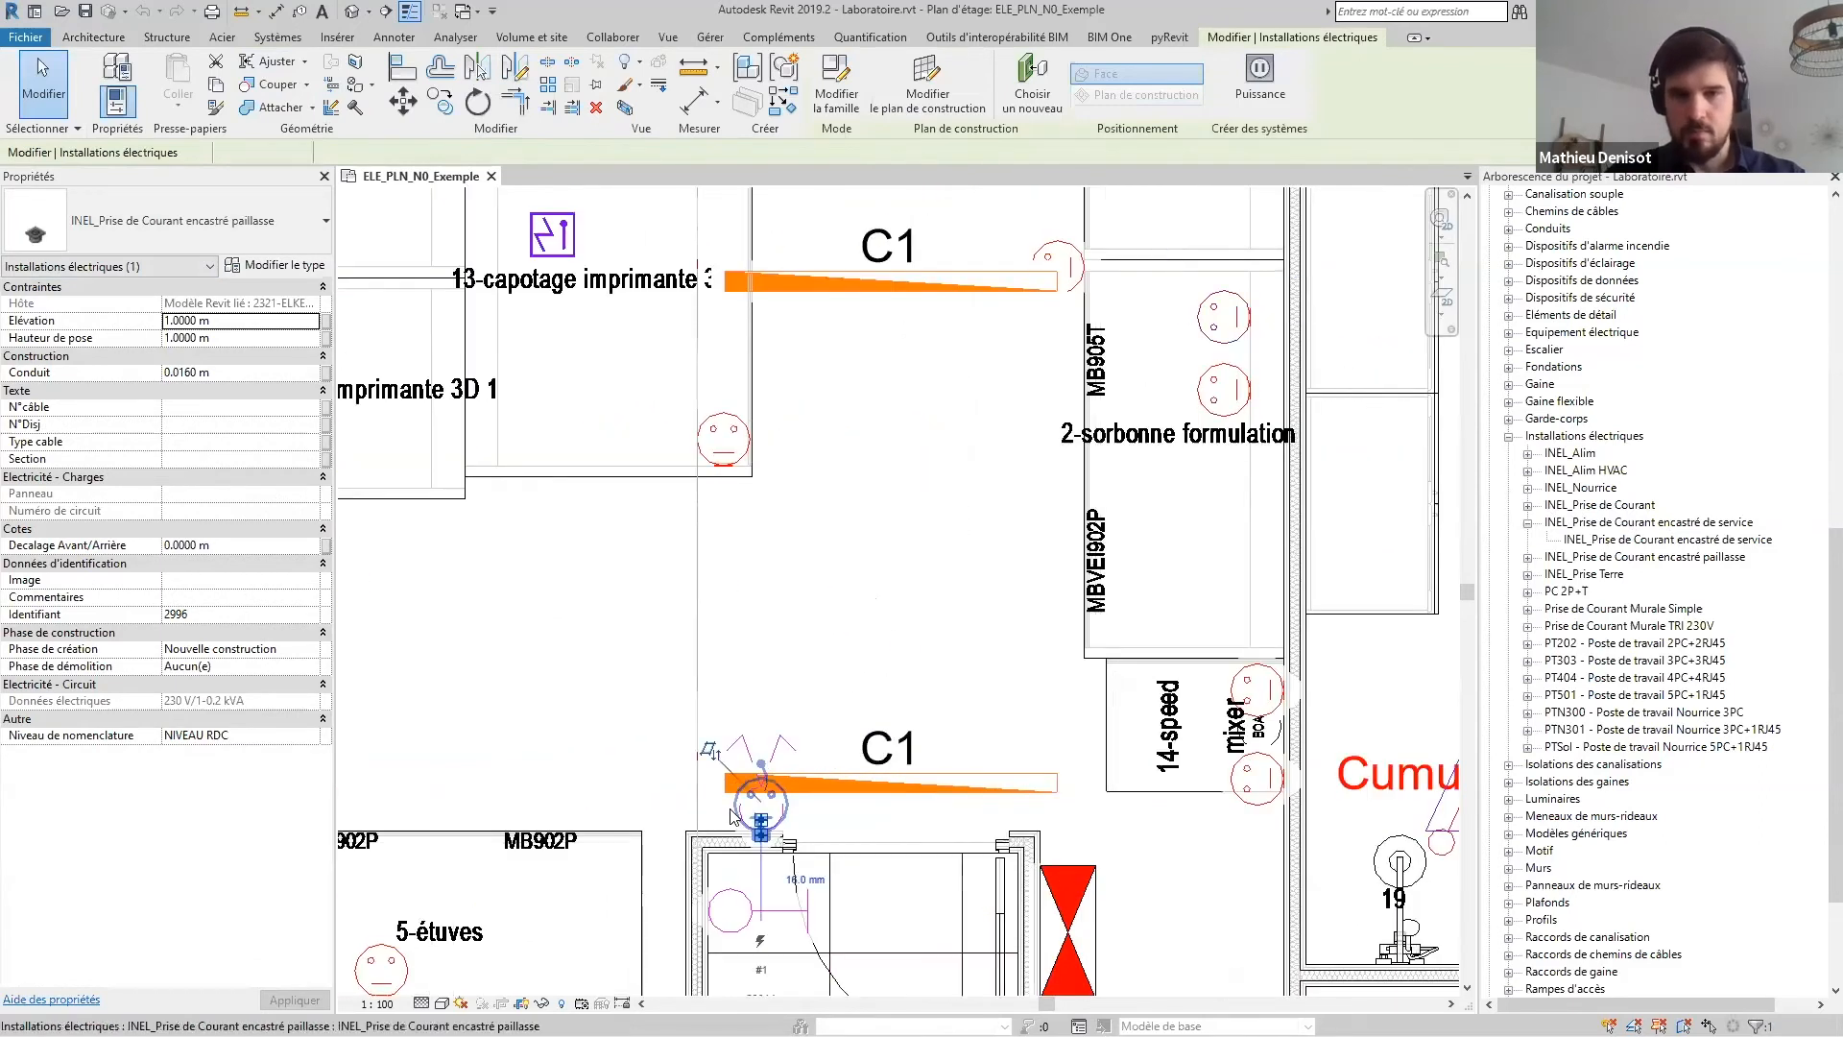
# Select the service socket beside the door near the placard blouses to inspect its family and mounting height
pyautogui.scroll(-2, 710, 504)
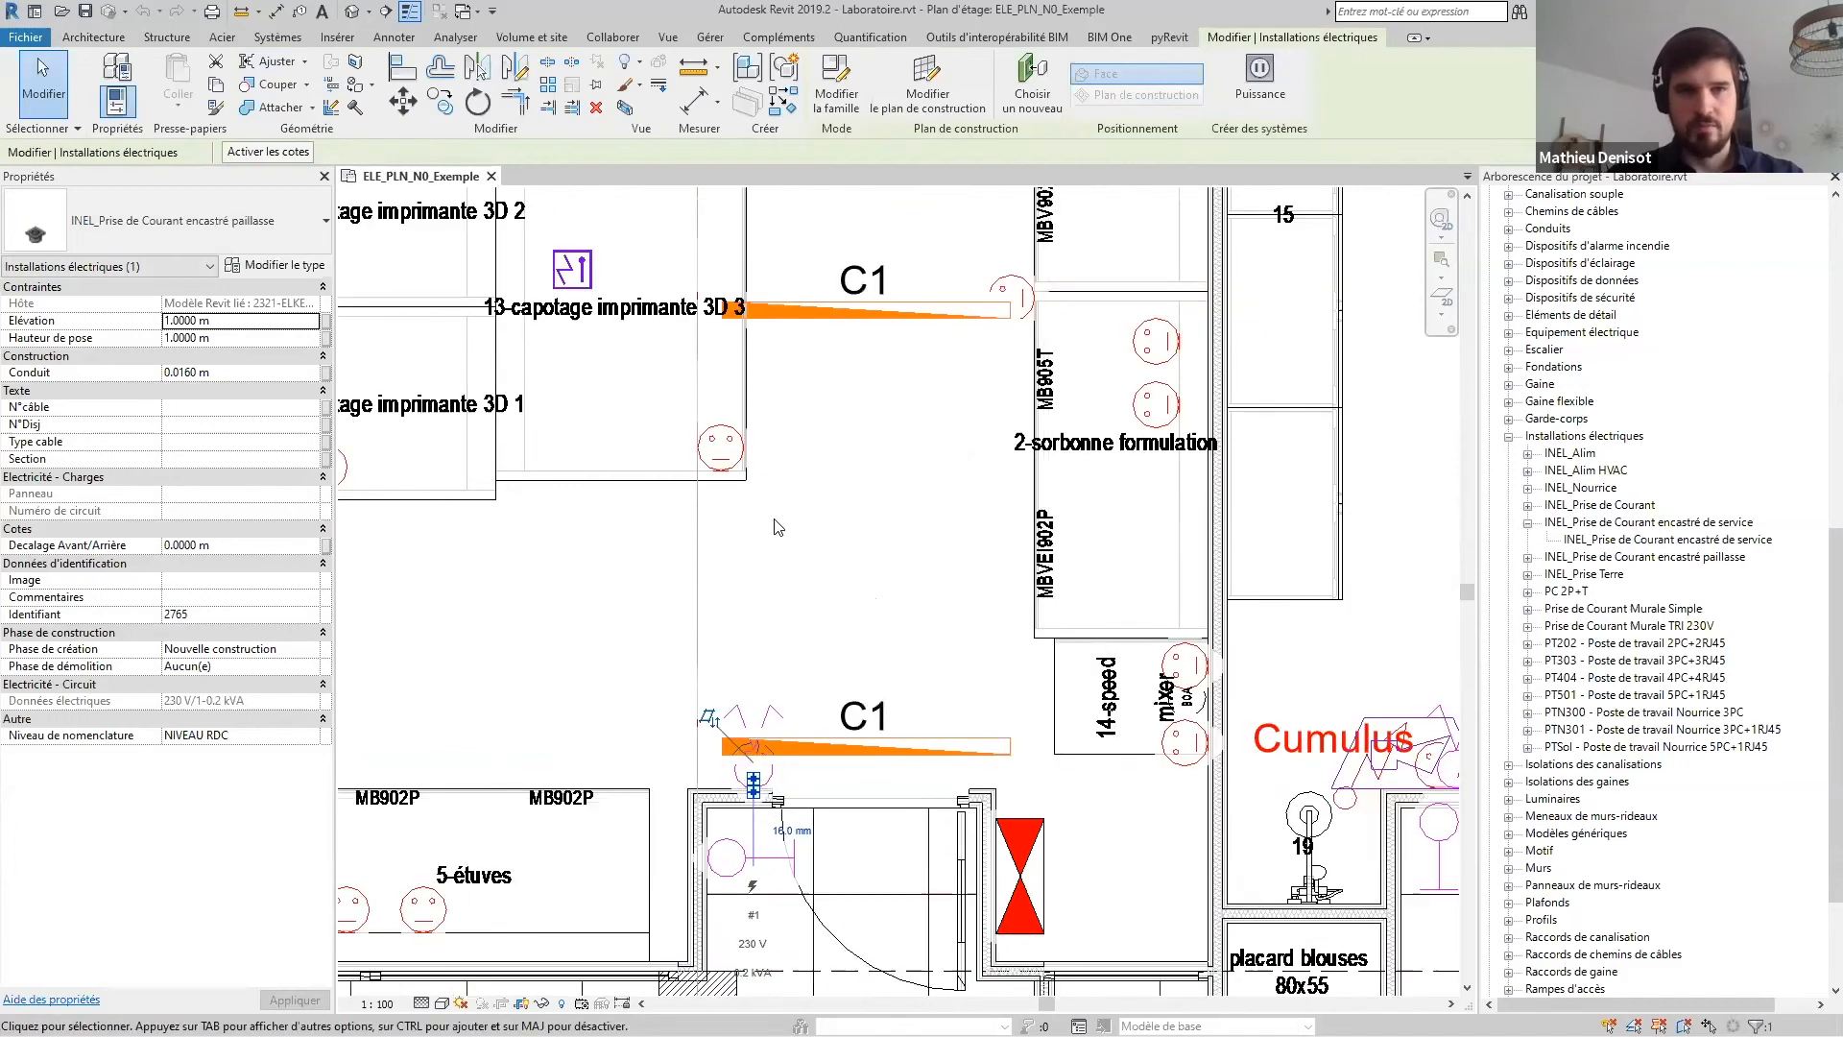
pyautogui.scroll(2, 878, 528)
pyautogui.scroll(-2, 1183, 735)
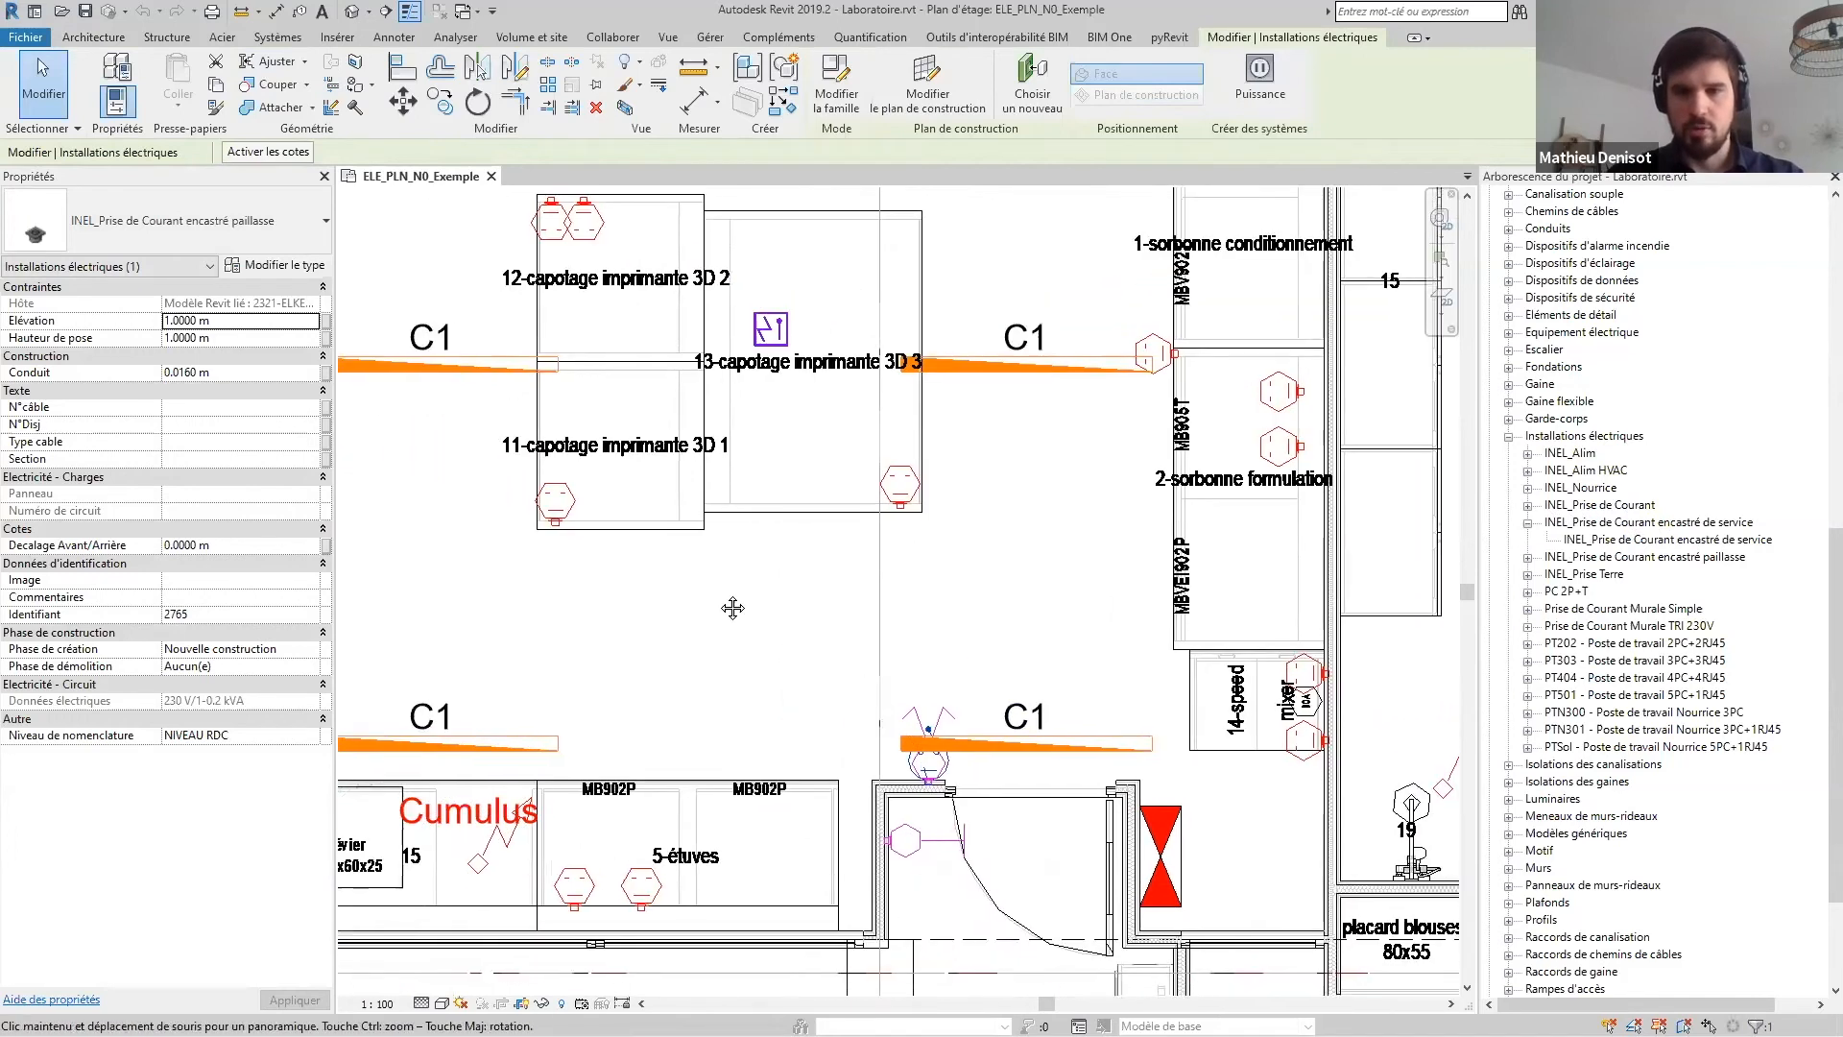
pyautogui.scroll(2, 1080, 629)
pyautogui.scroll(2, 1080, 628)
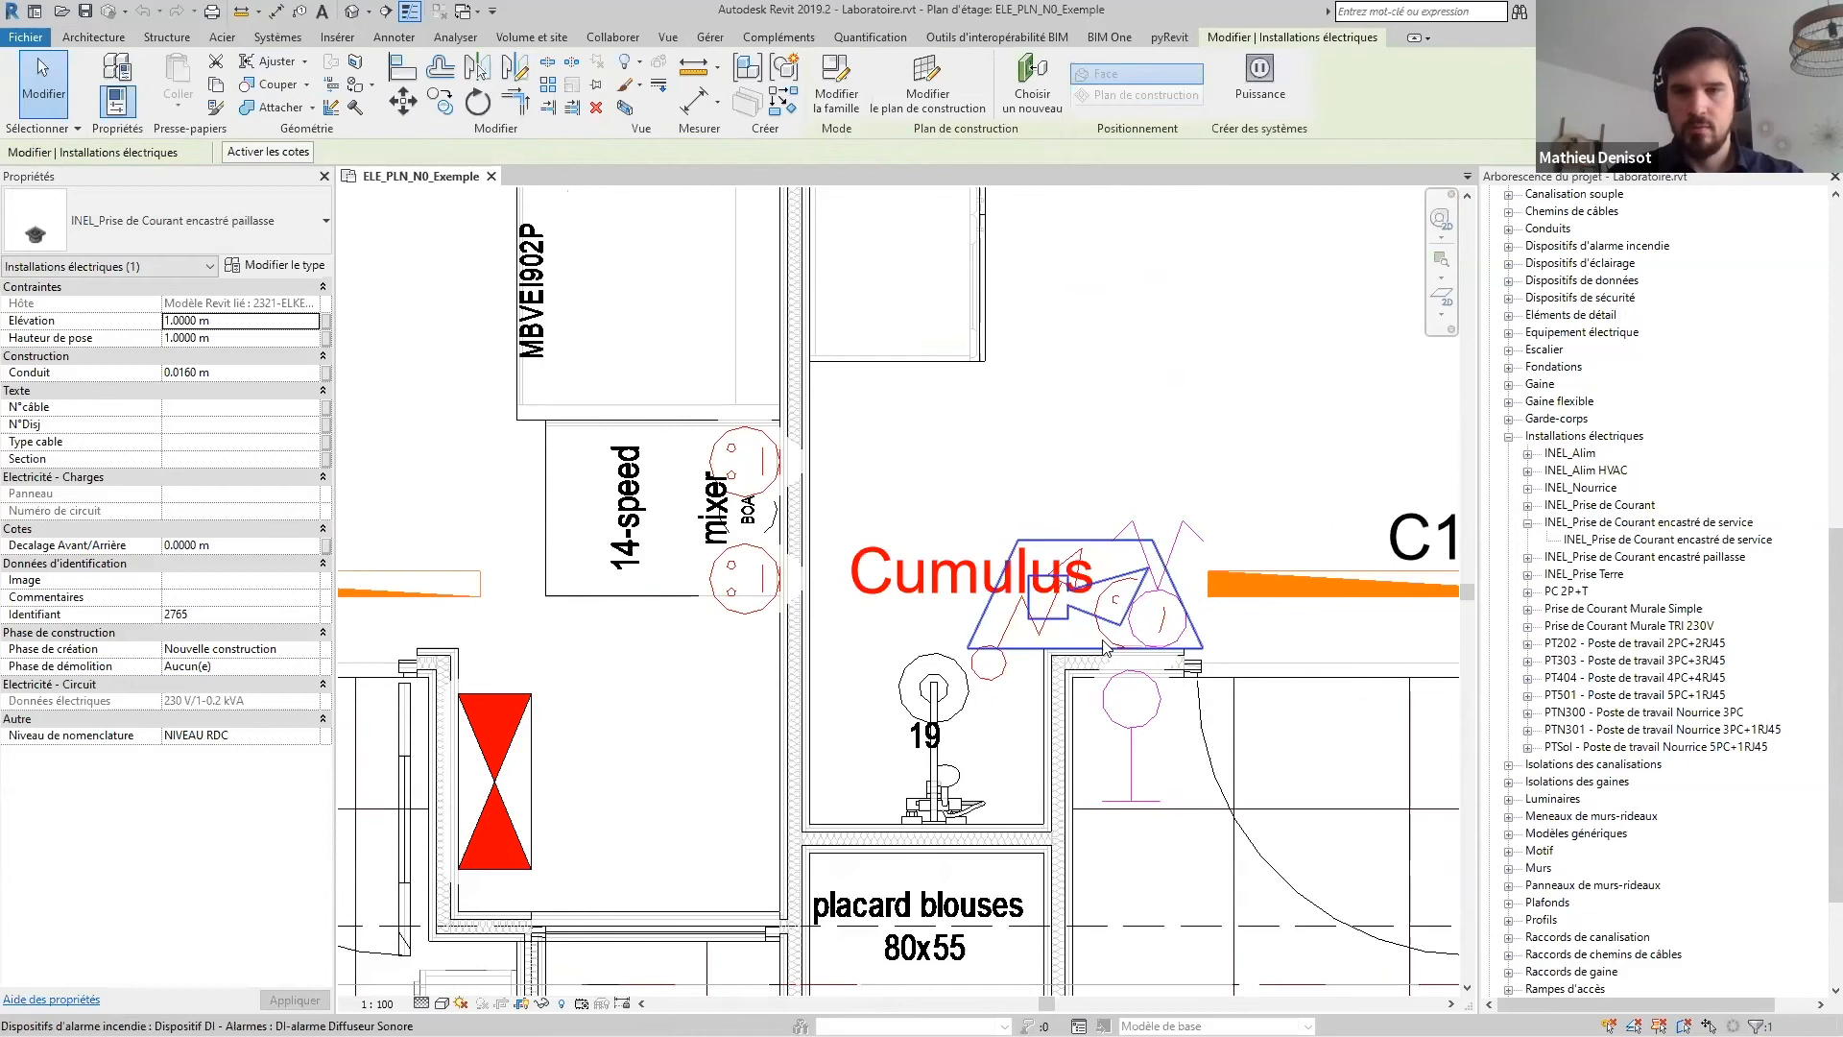
pyautogui.click(1107, 649)
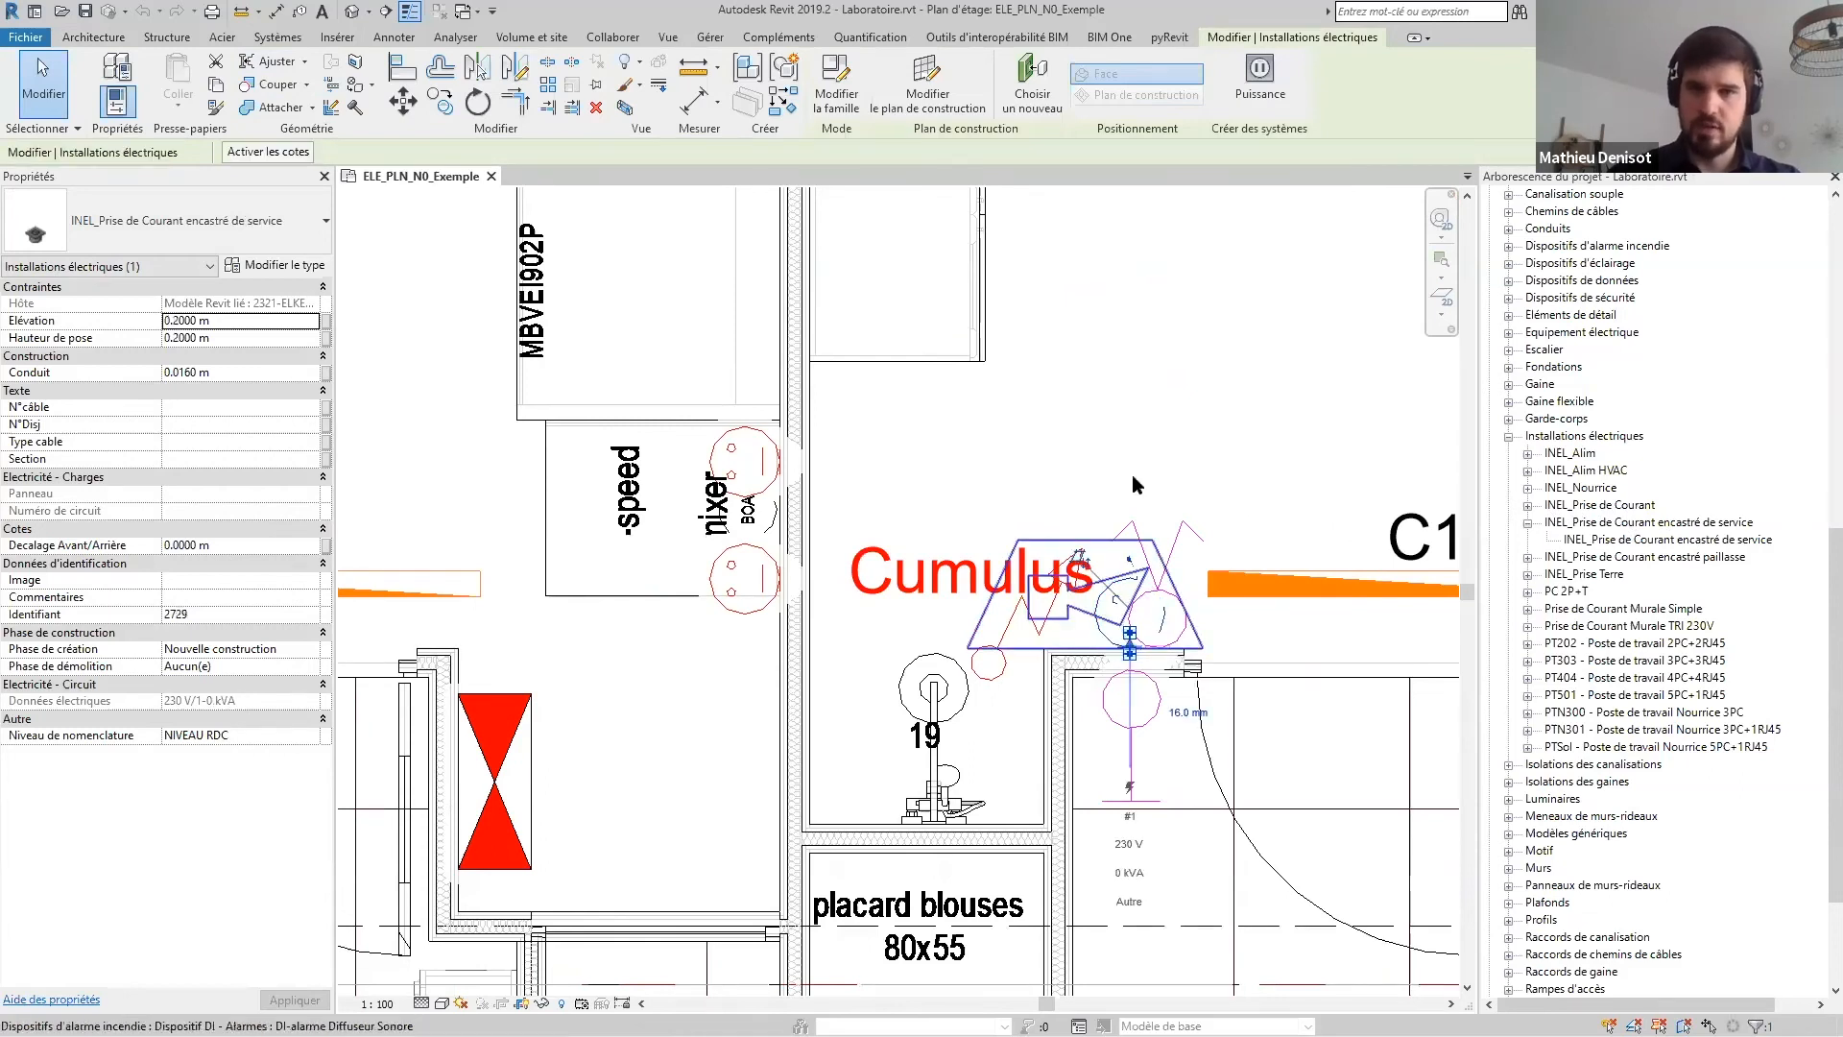
pyautogui.scroll(-2, 953, 704)
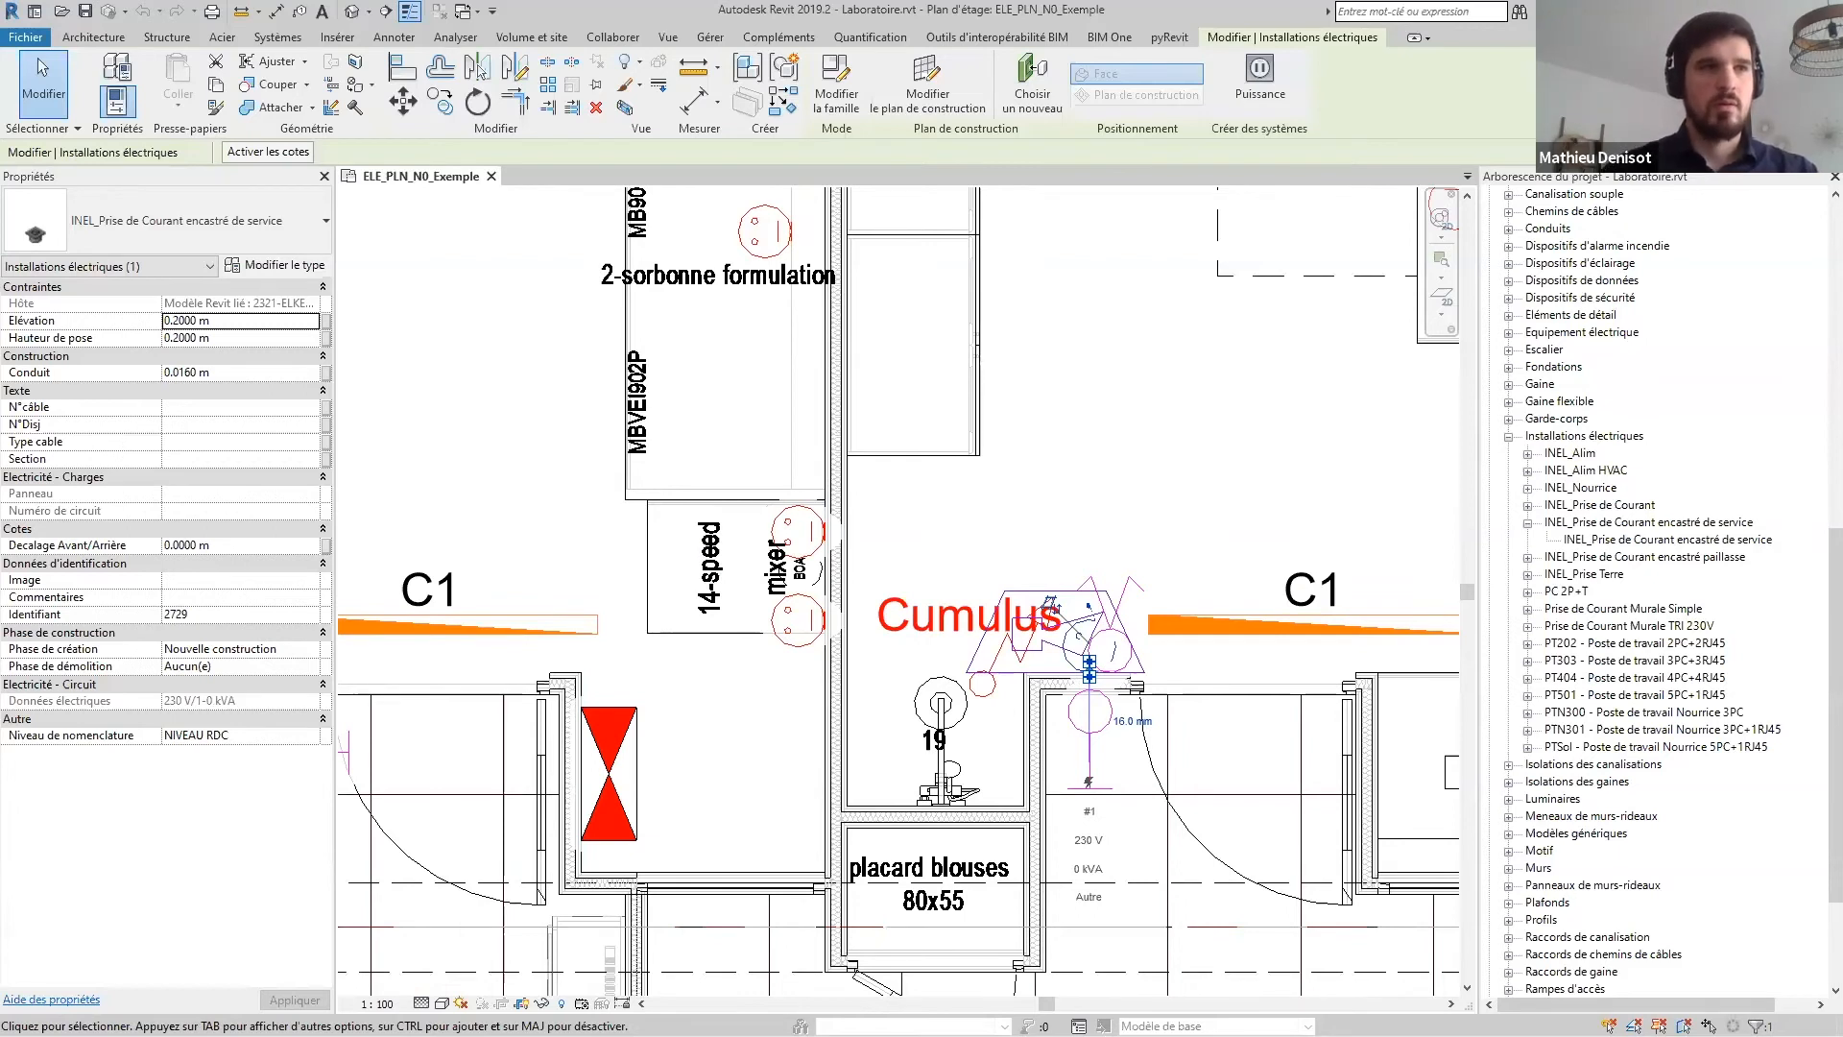
# Switch to File Explorer to view the Revit family files in the Formations folder, and return to Revit
pyautogui.hotkey('alt', 'Tab')
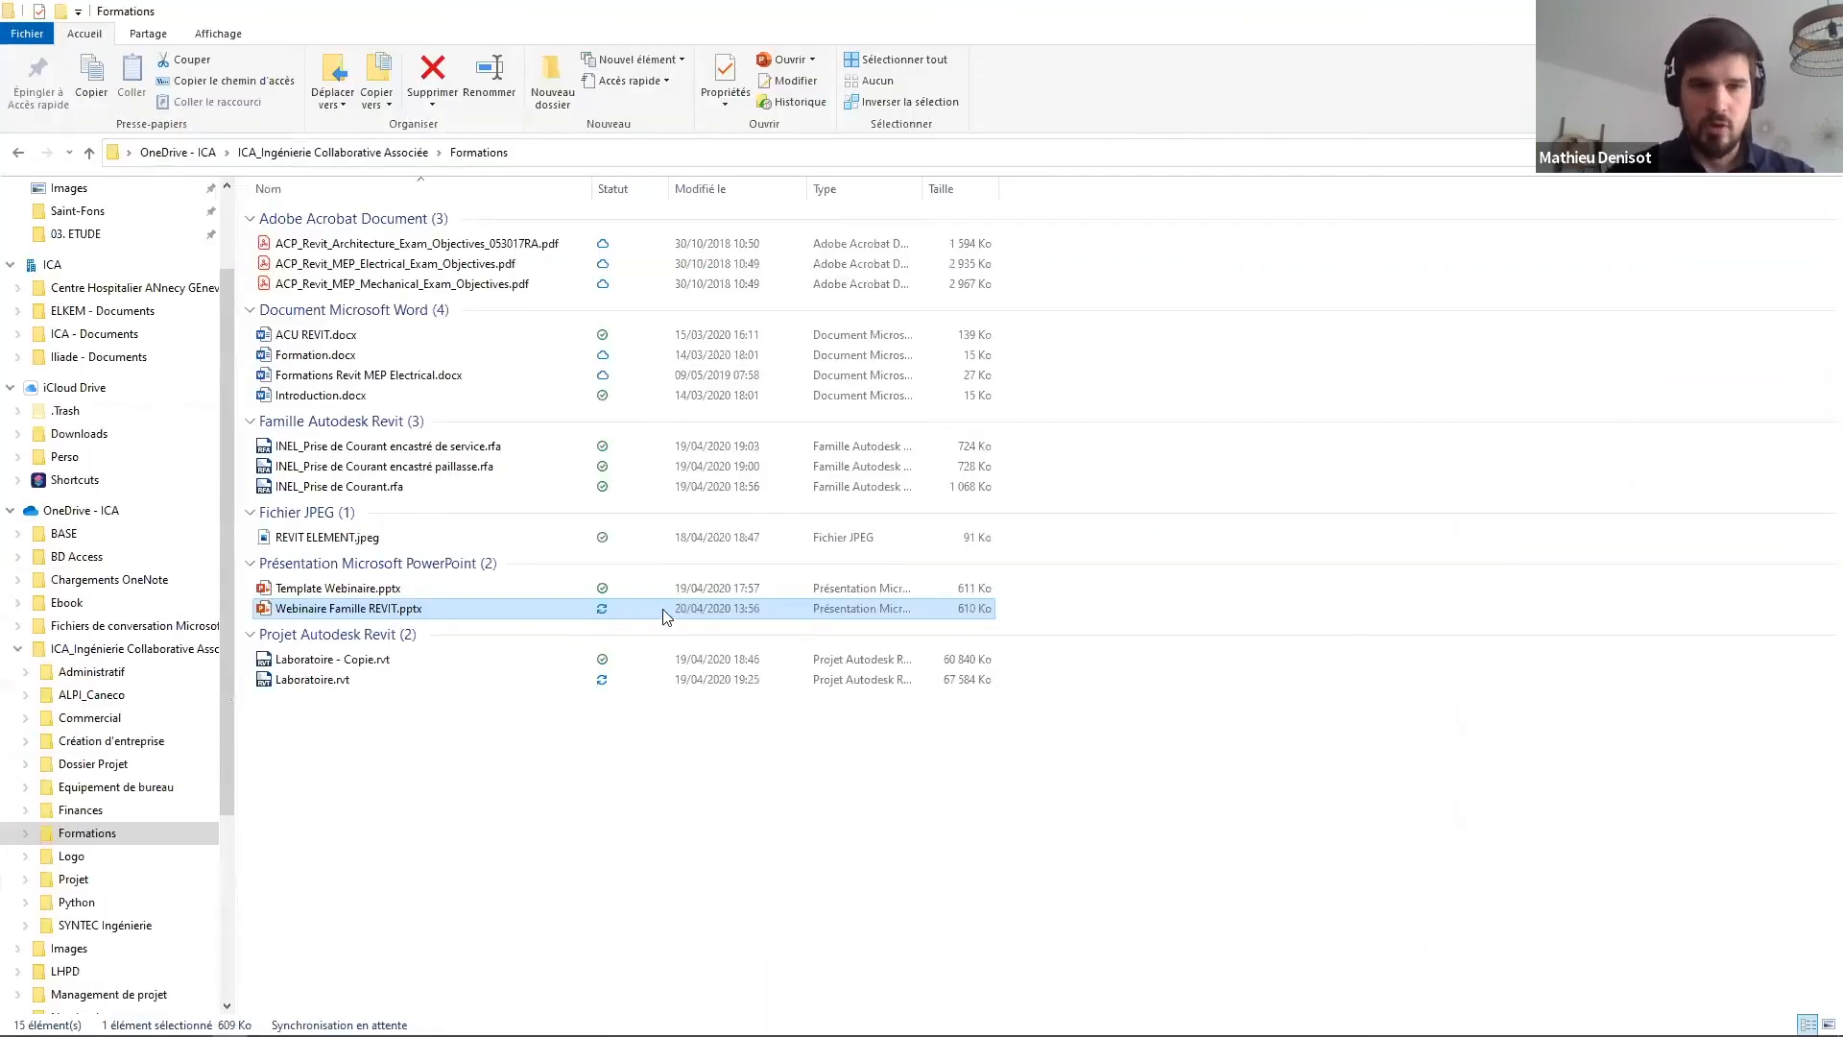
pyautogui.click(344, 682)
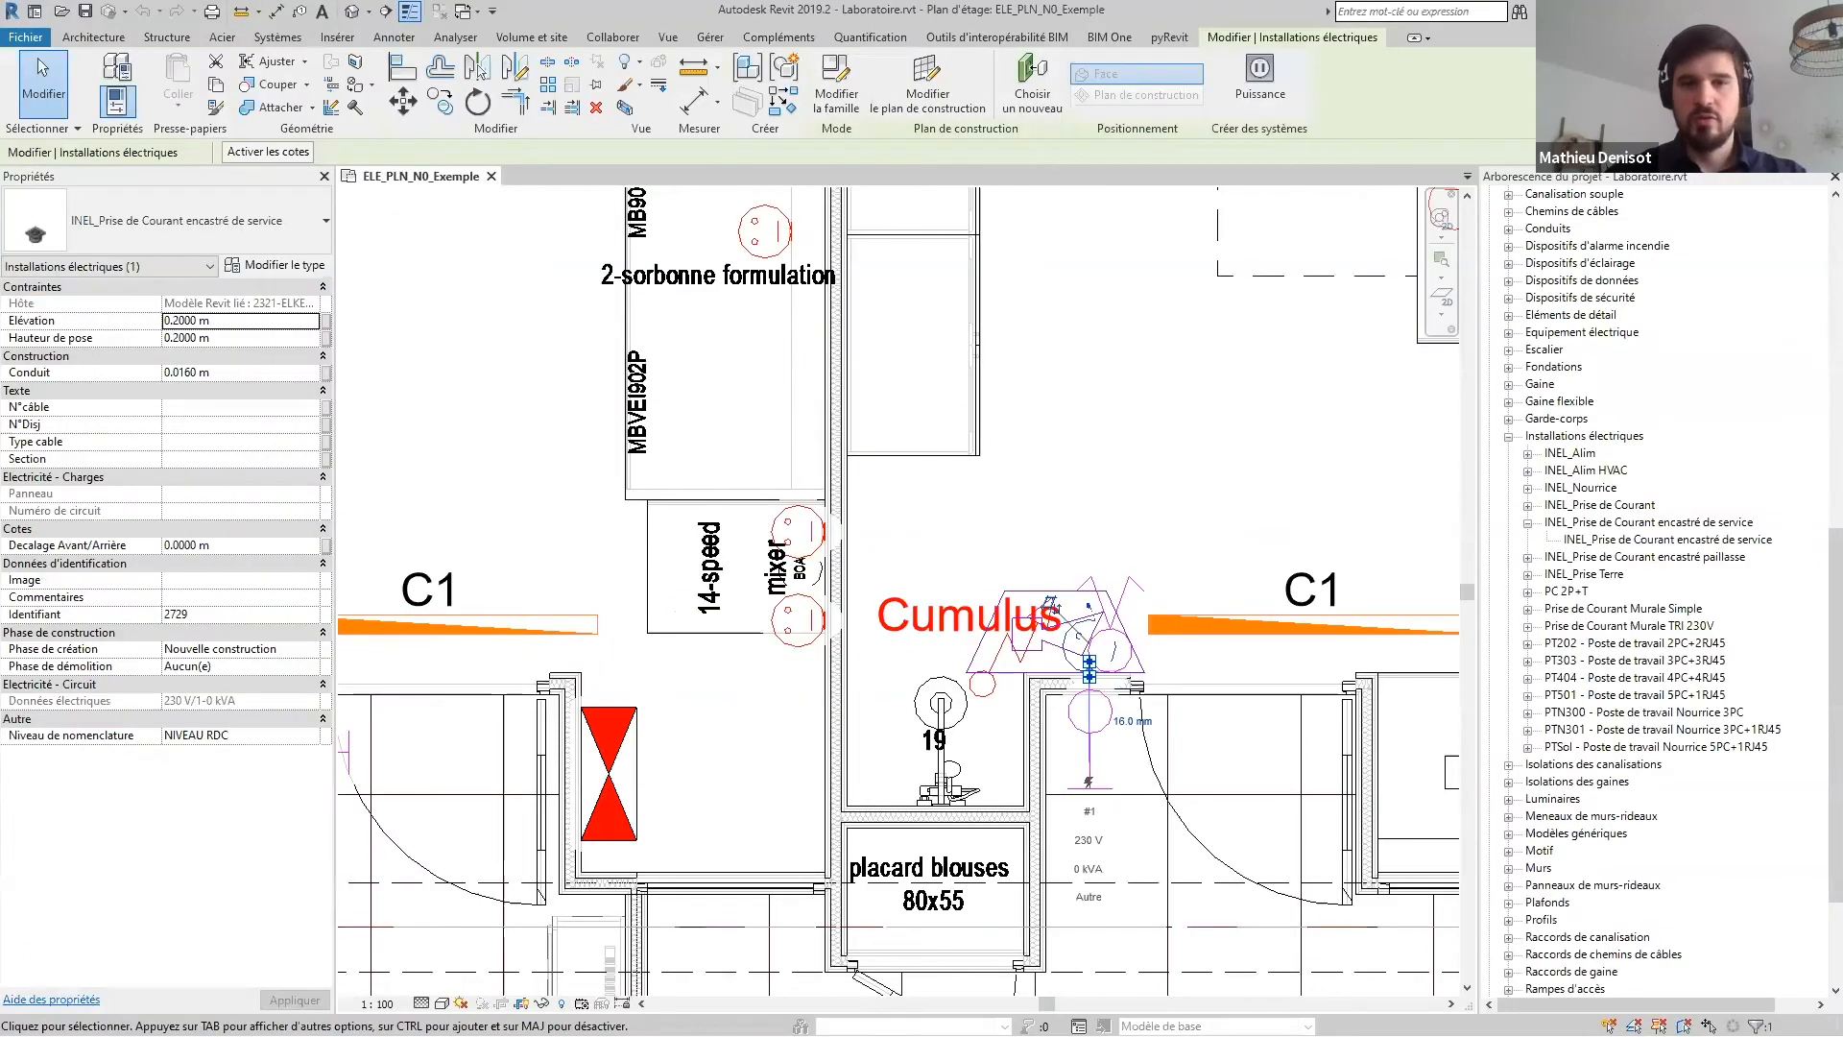
# Select the lower bench socket at 2-sorbonne formulation and extend the selection to all its occurrences in the entire project
pyautogui.moveTo(735, 256); pyautogui.dragTo(987, 531, button='middle')
pyautogui.click(993, 526)
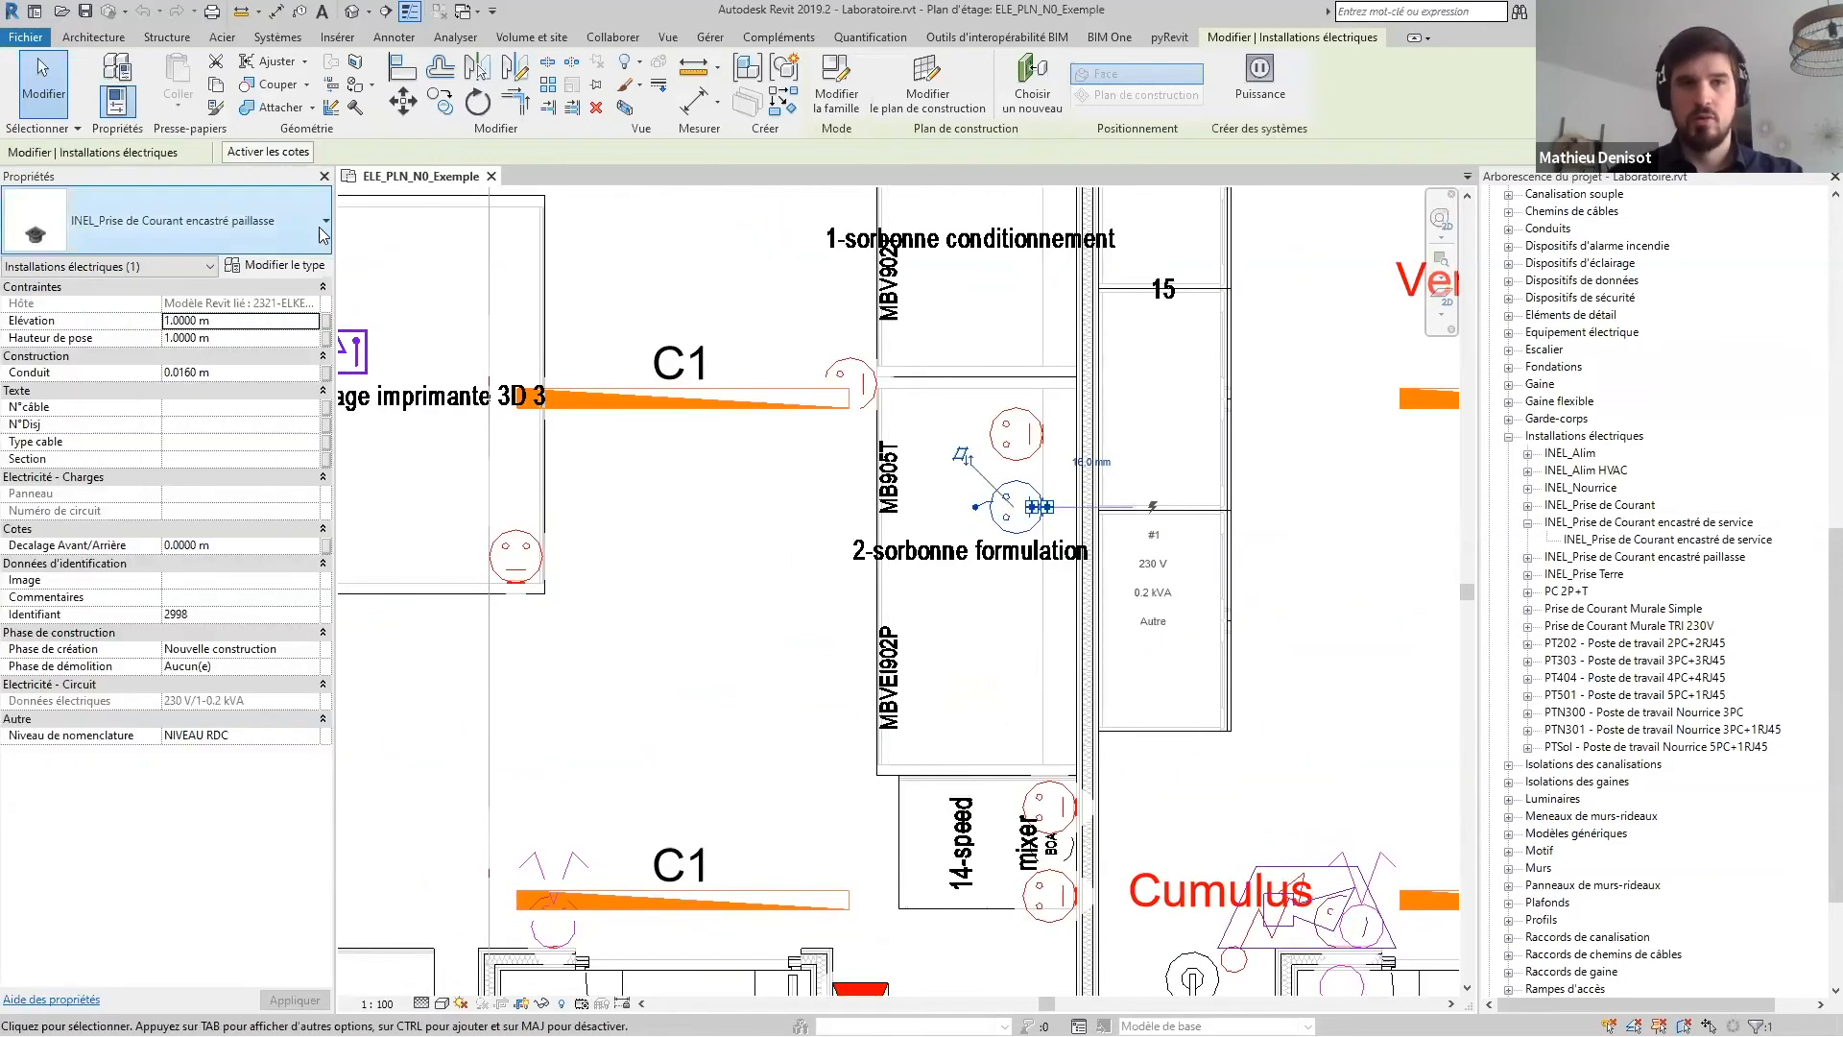
pyautogui.click(276, 223)
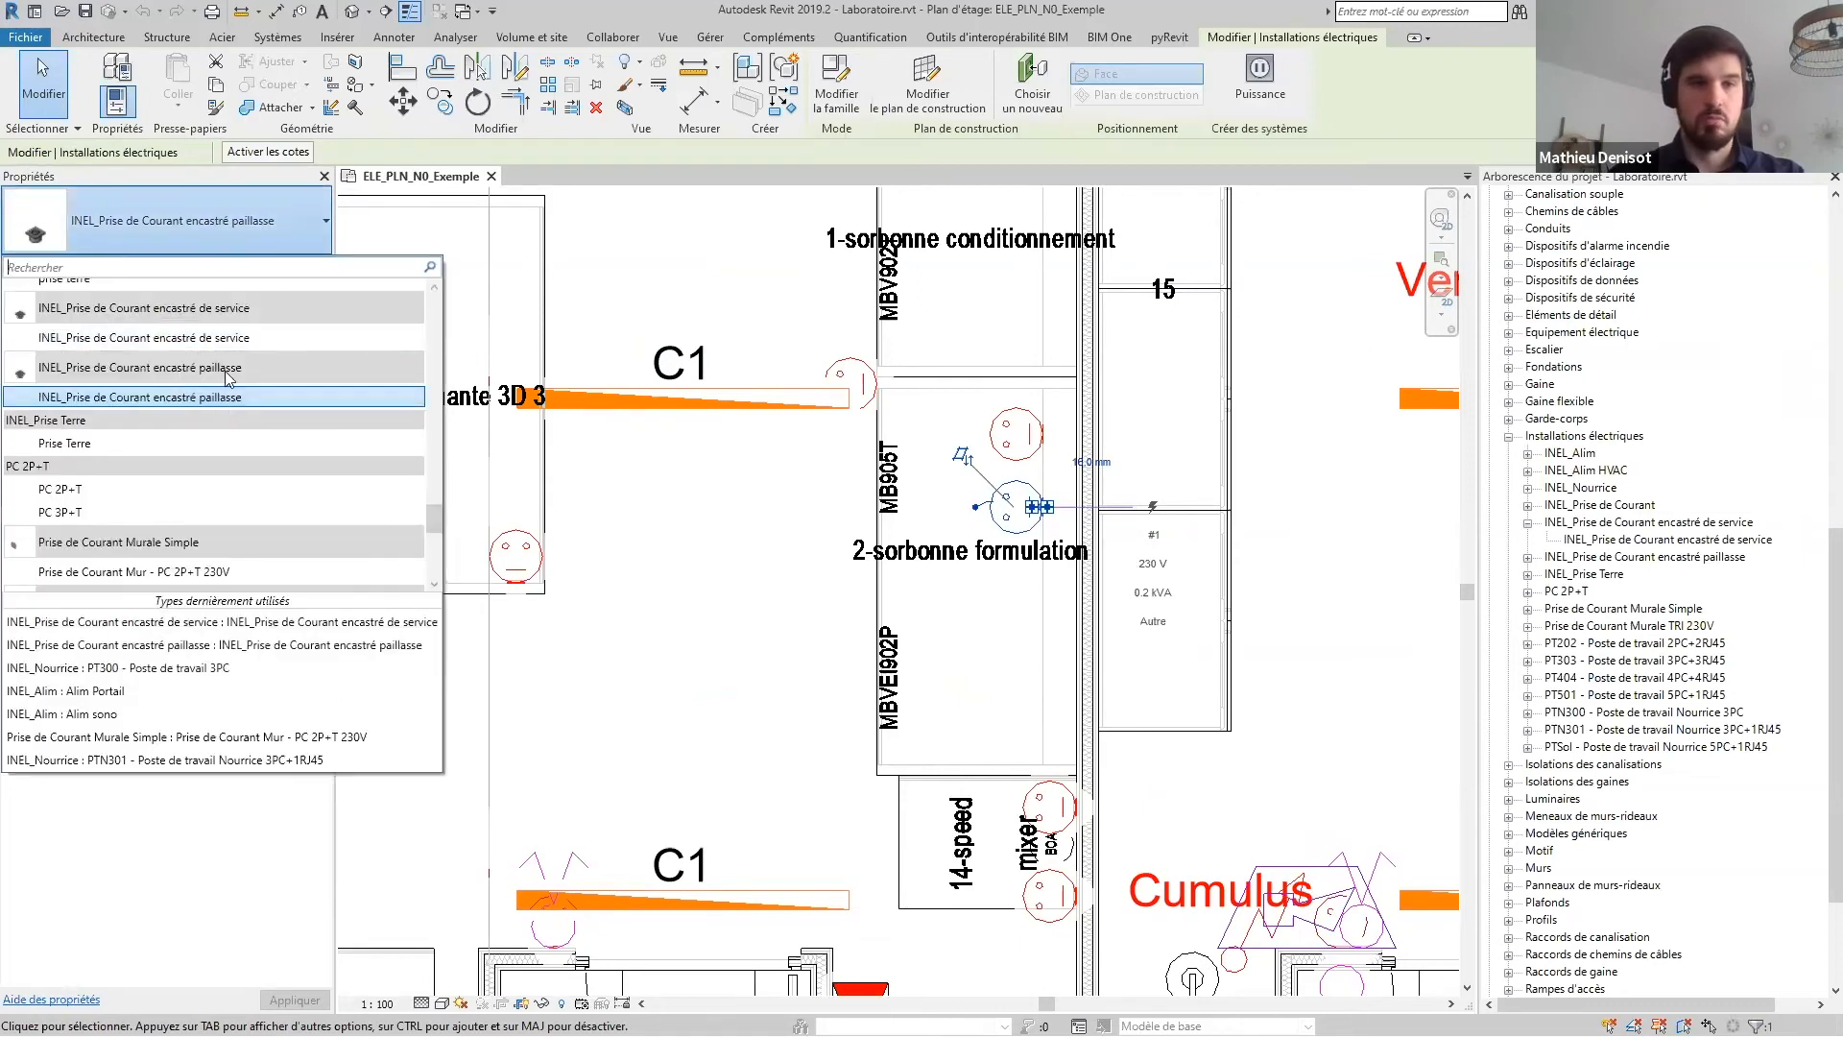
pyautogui.click(273, 221)
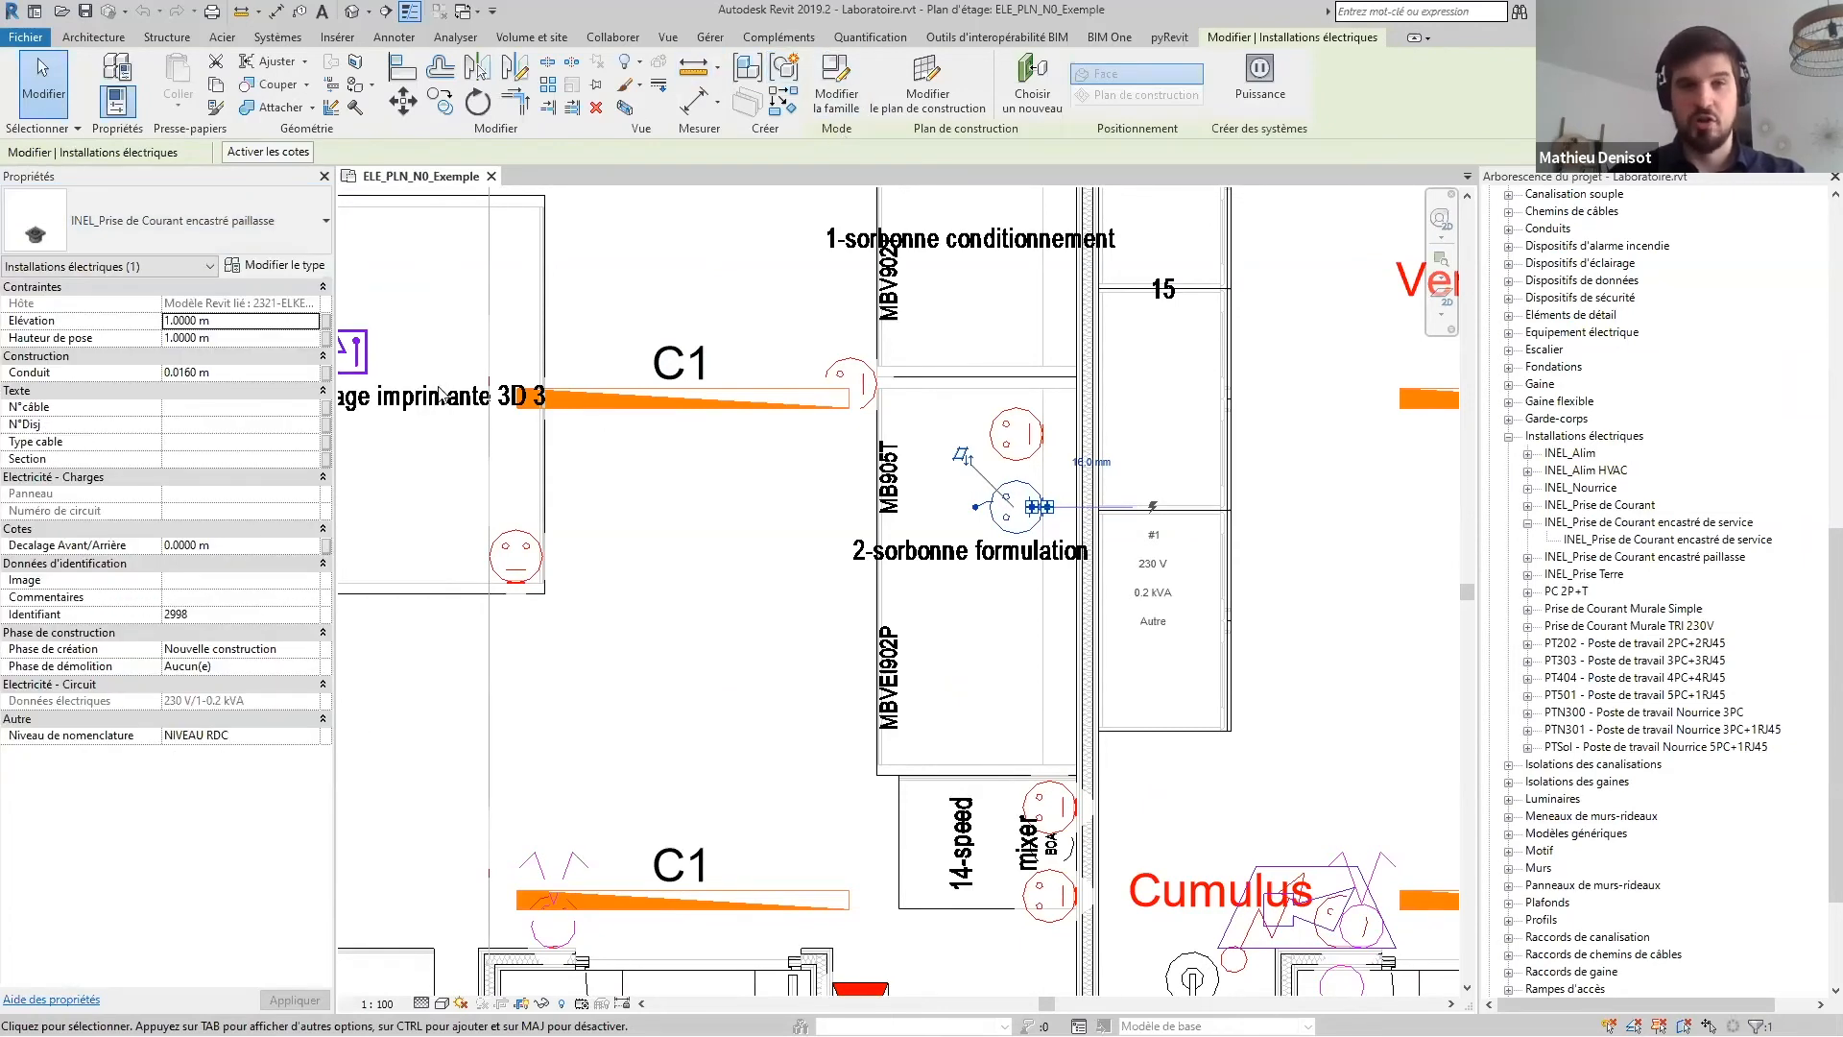
pyautogui.moveTo(1026, 487); pyautogui.dragTo(973, 462, button='middle')
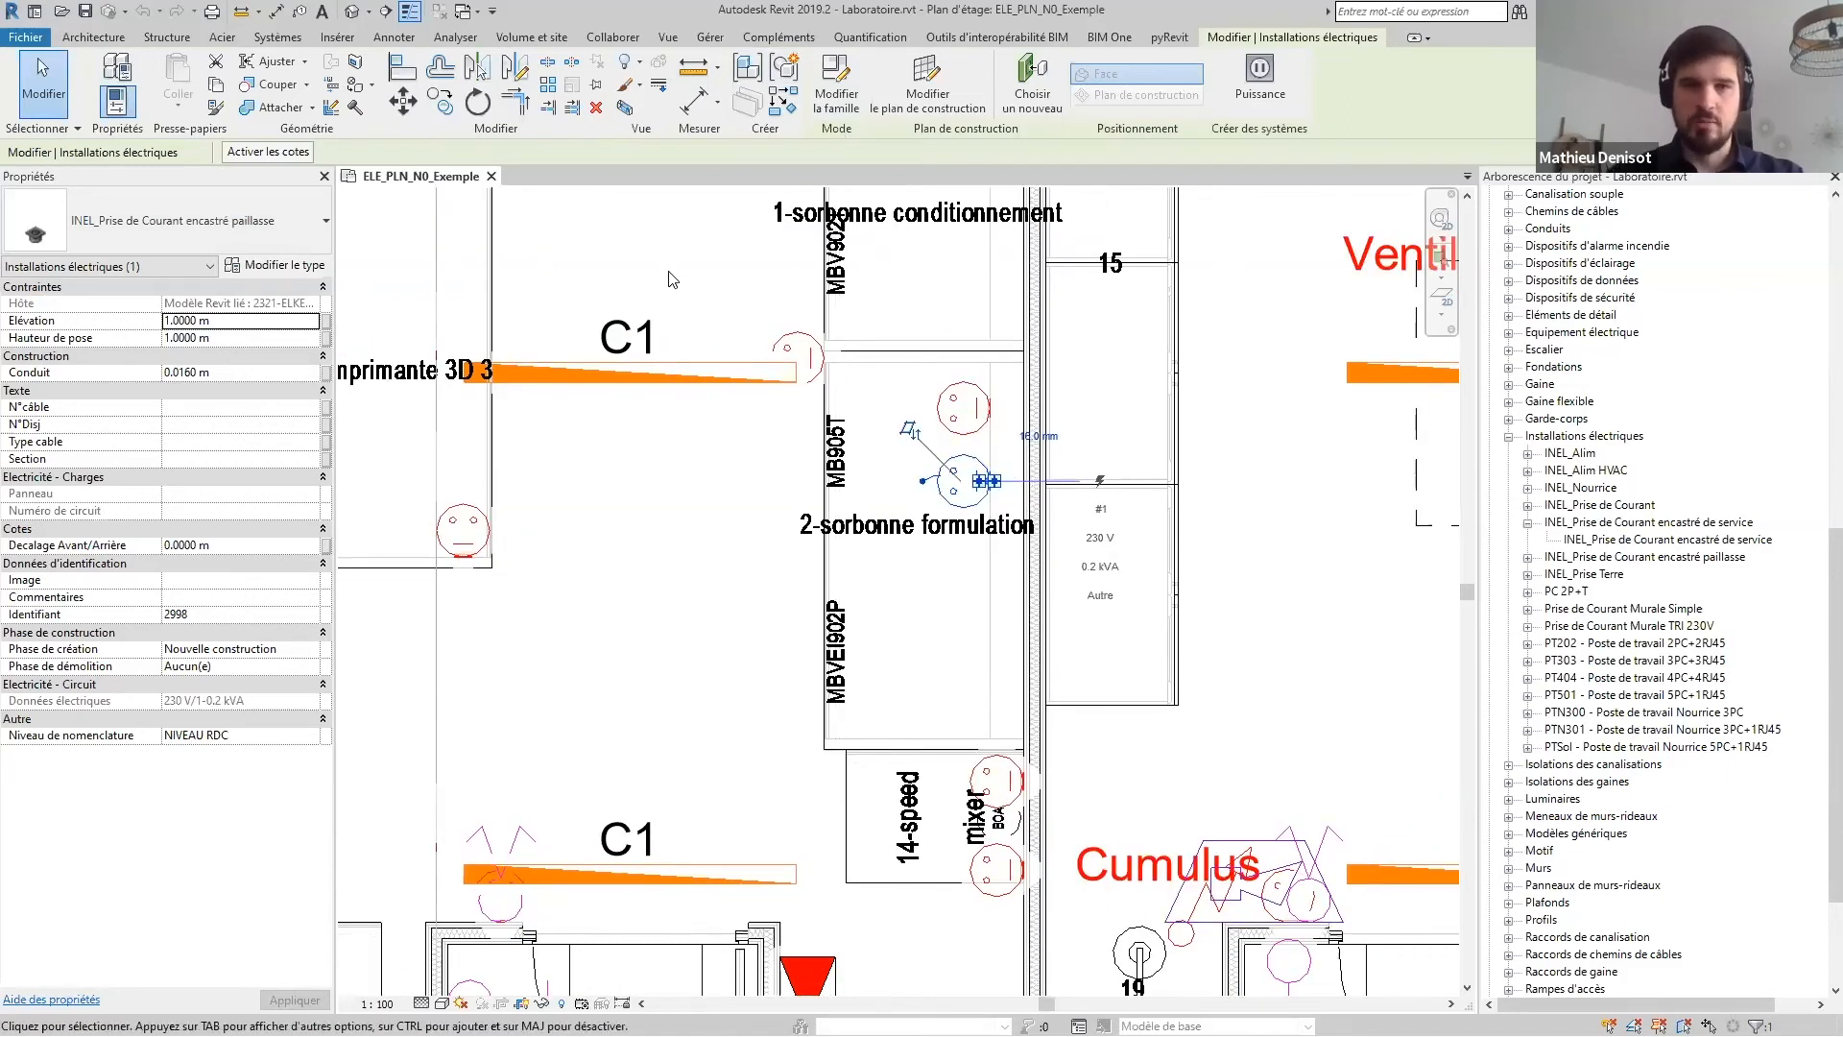
pyautogui.scroll(-1, 700, 347)
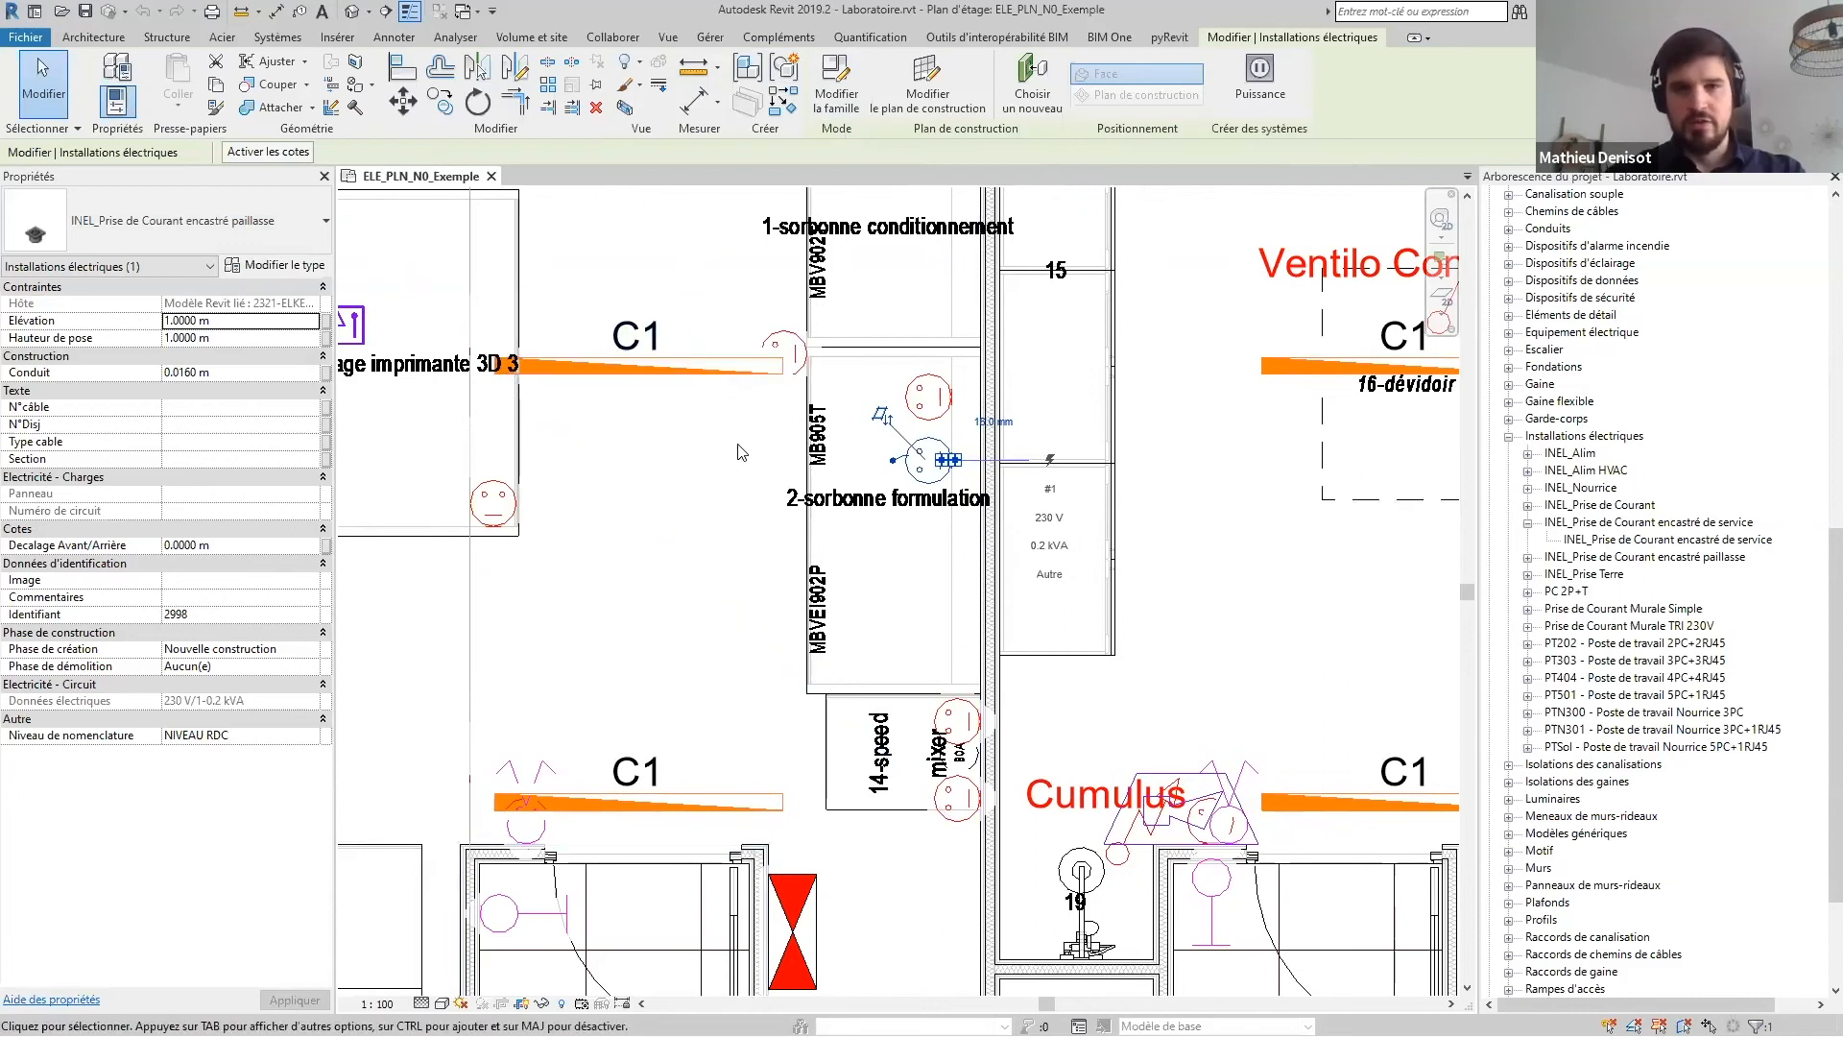
pyautogui.rightClick(767, 448)
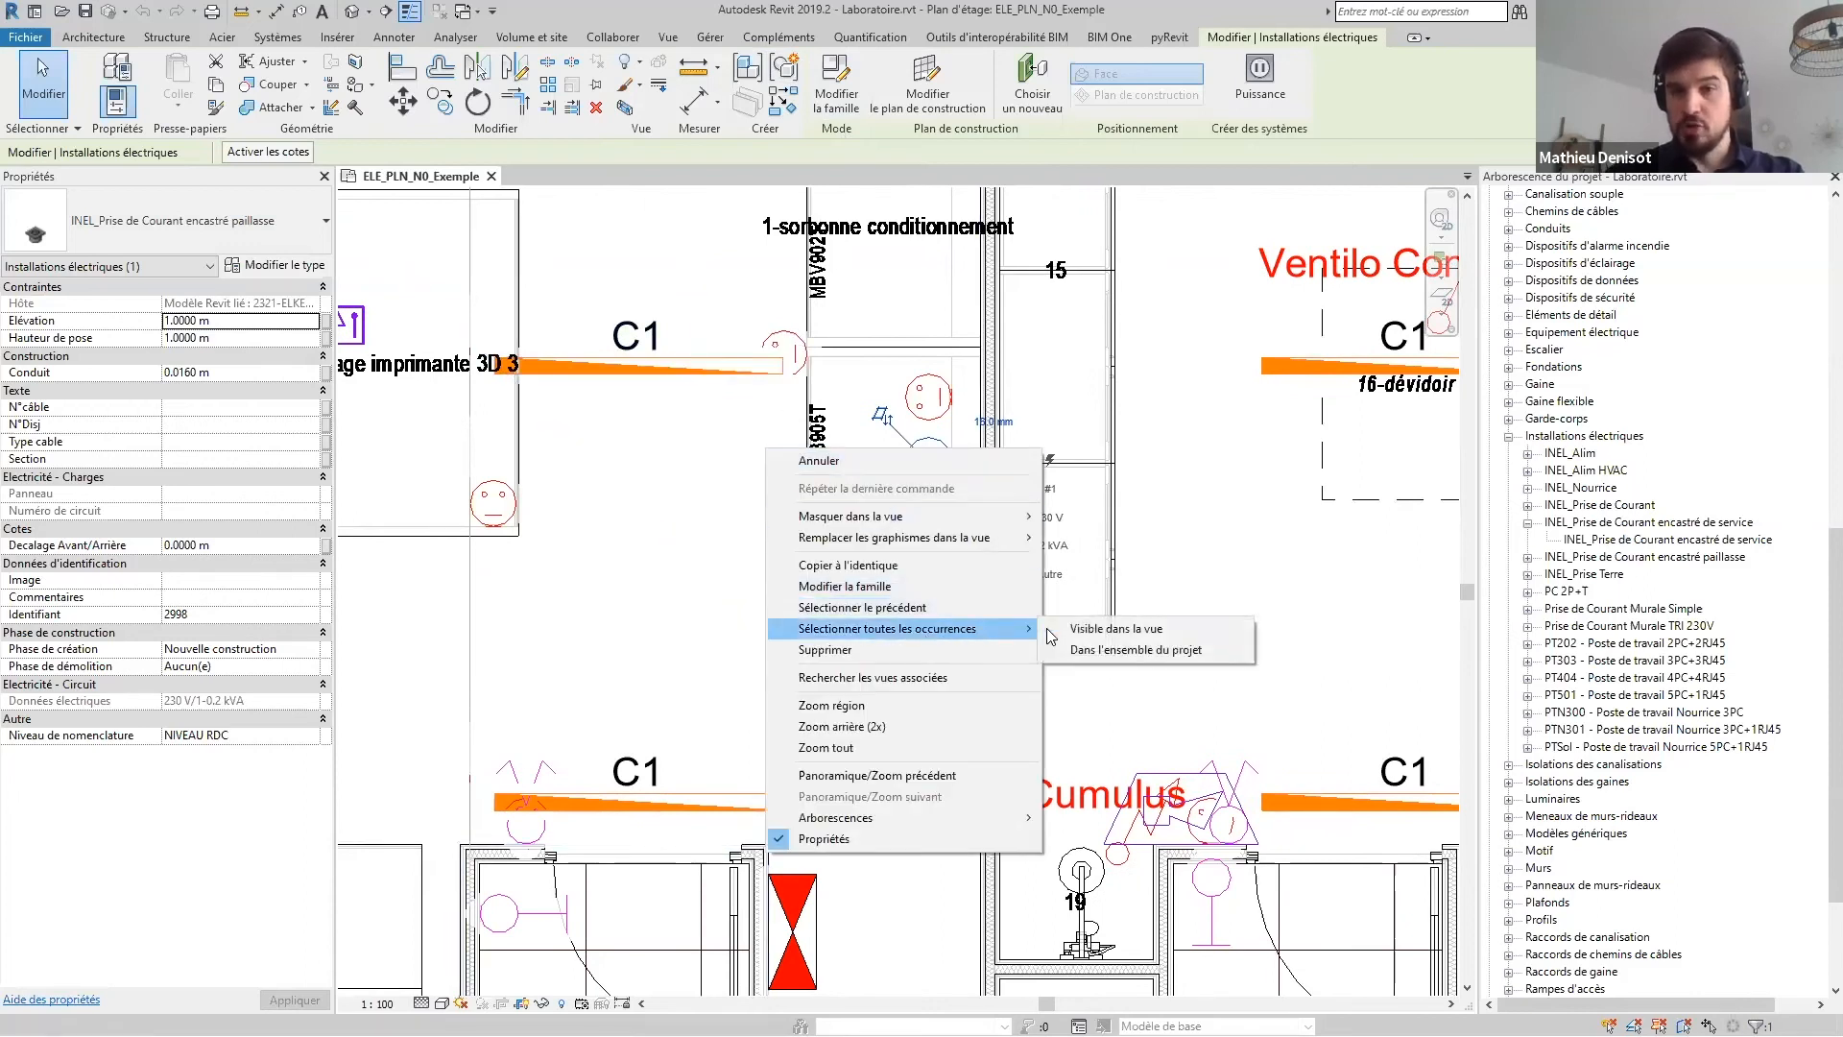
pyautogui.click(1085, 645)
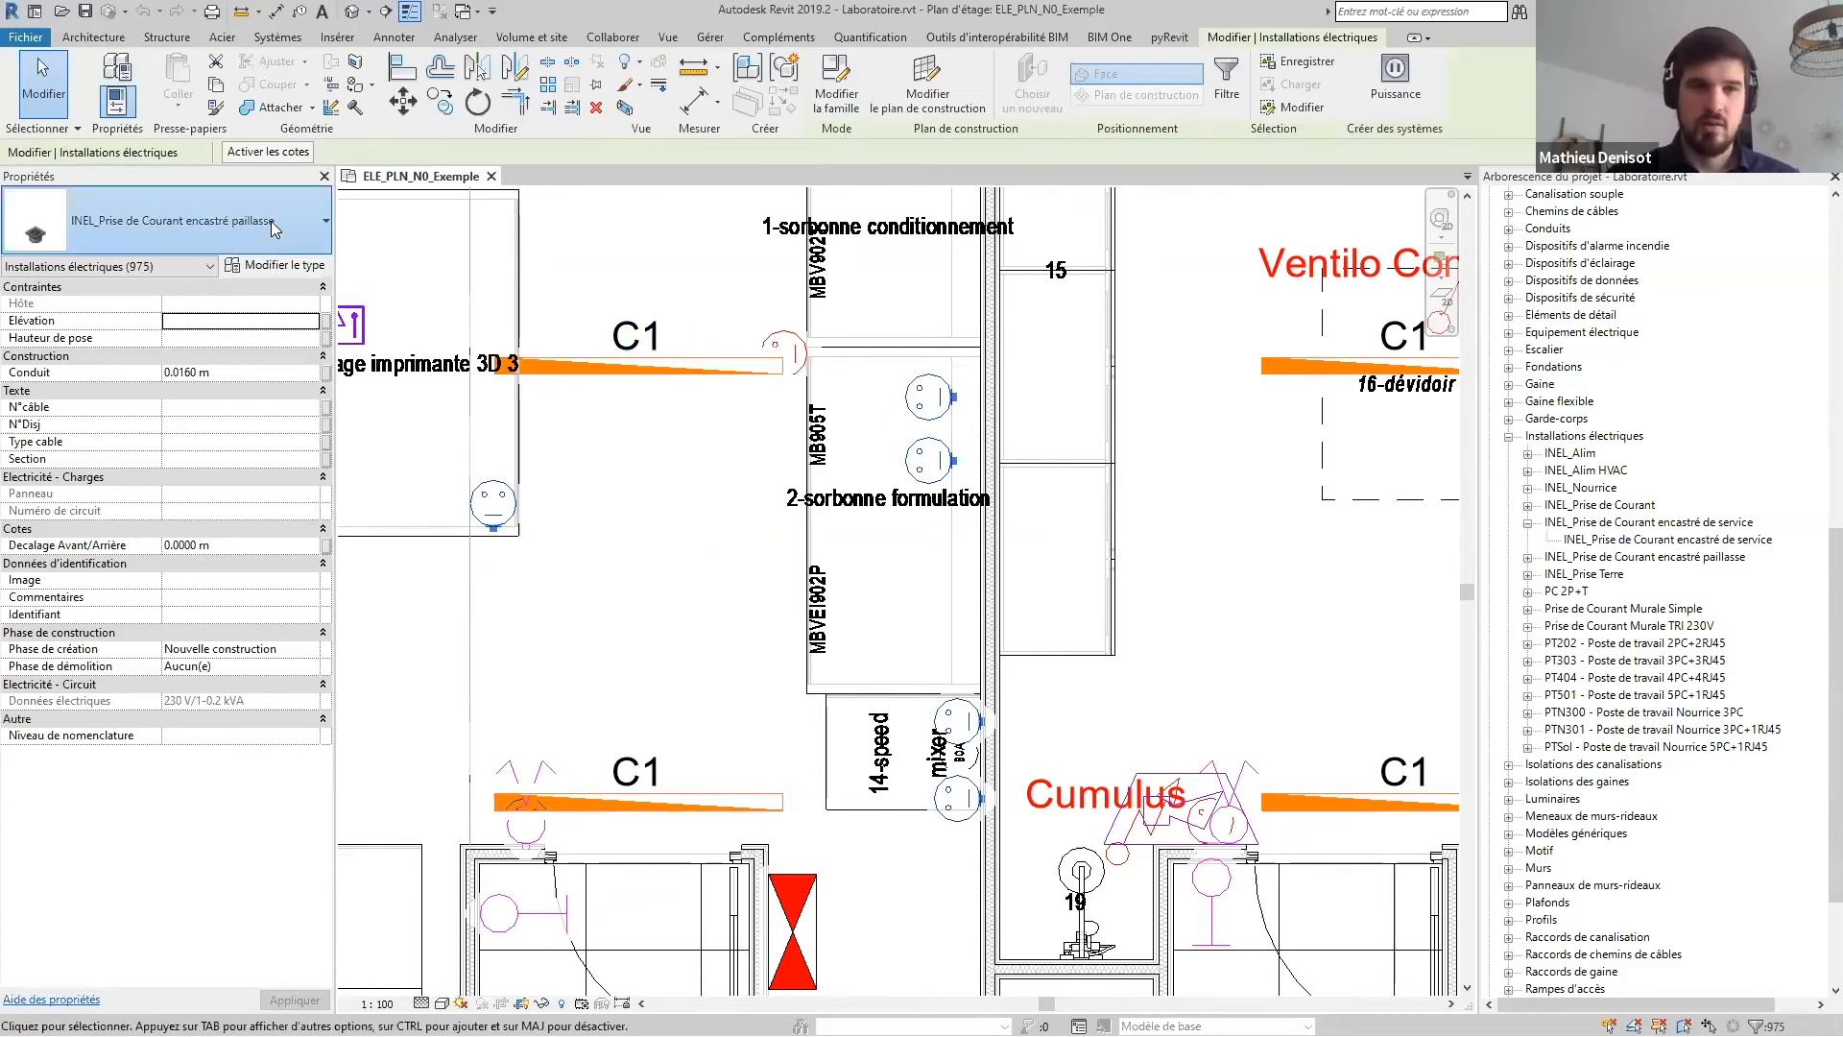
# Change the selected sockets to the INEL_Prise de Courant type PC 2P+T_N_EN-CL_Paillasse
pyautogui.click(219, 219)
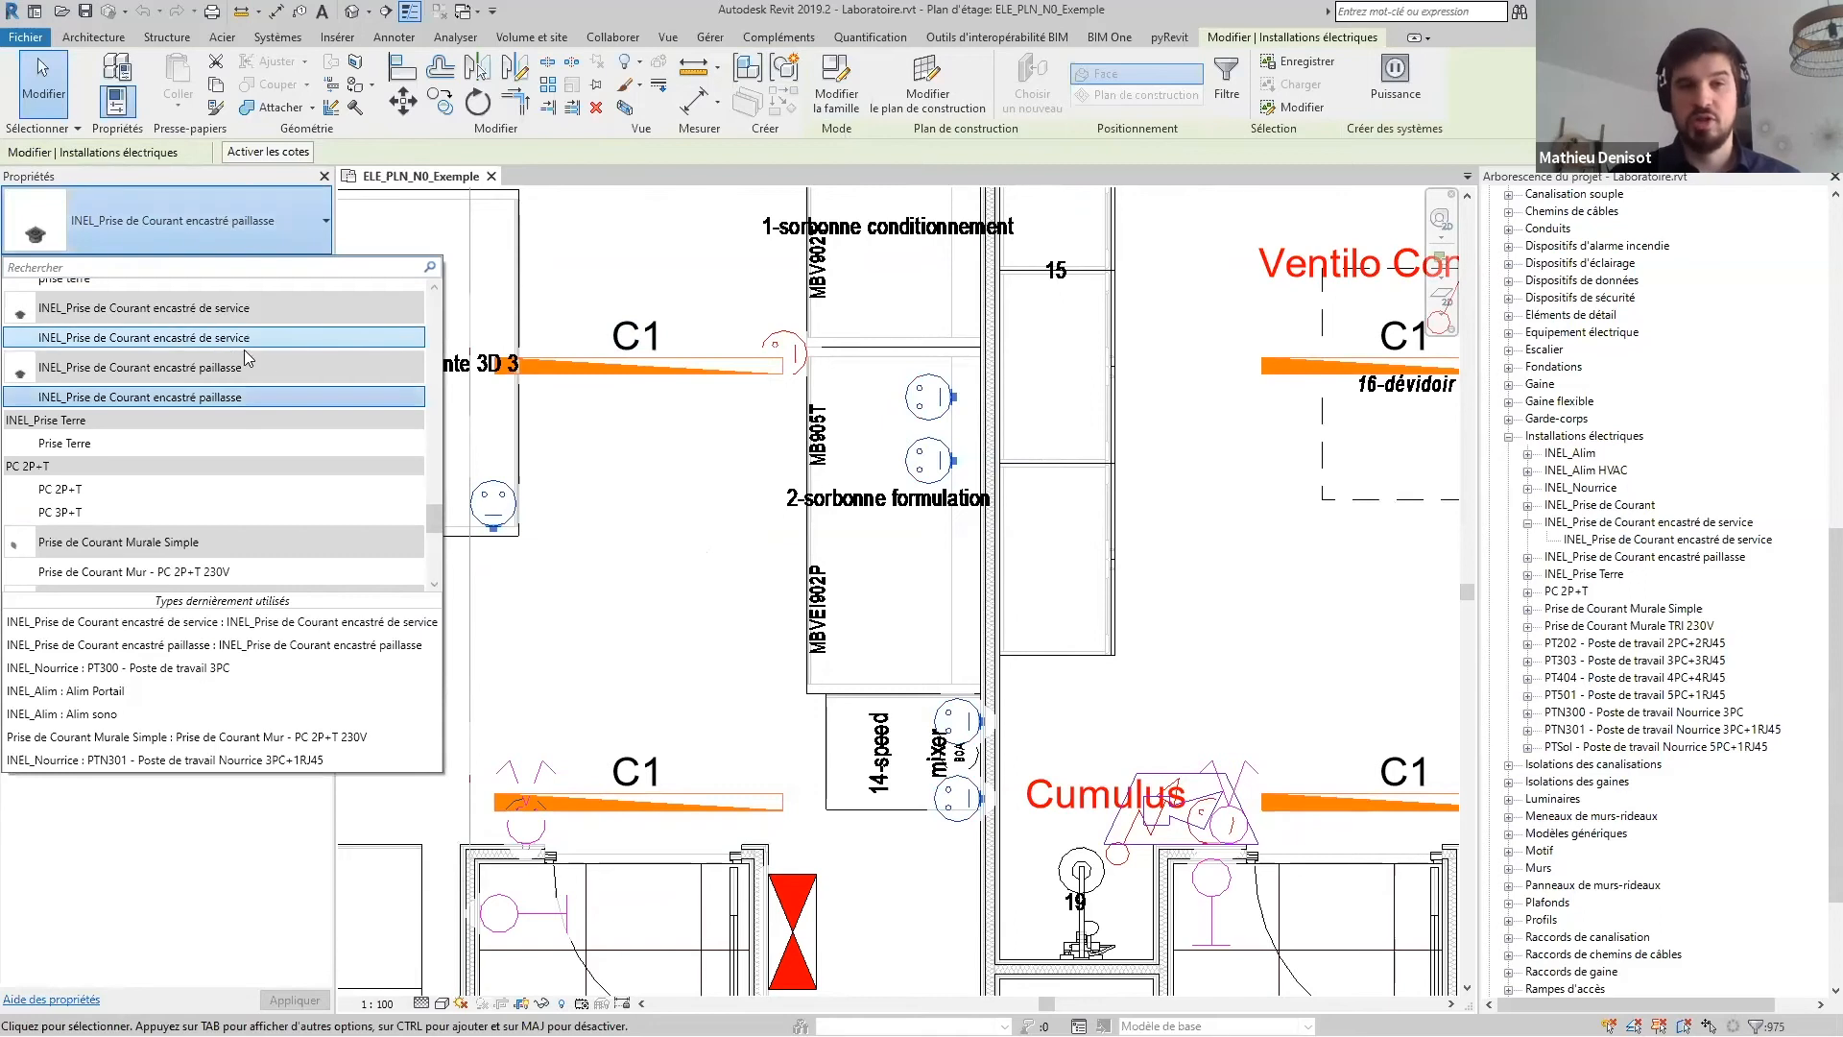
pyautogui.scroll(5, 252, 375)
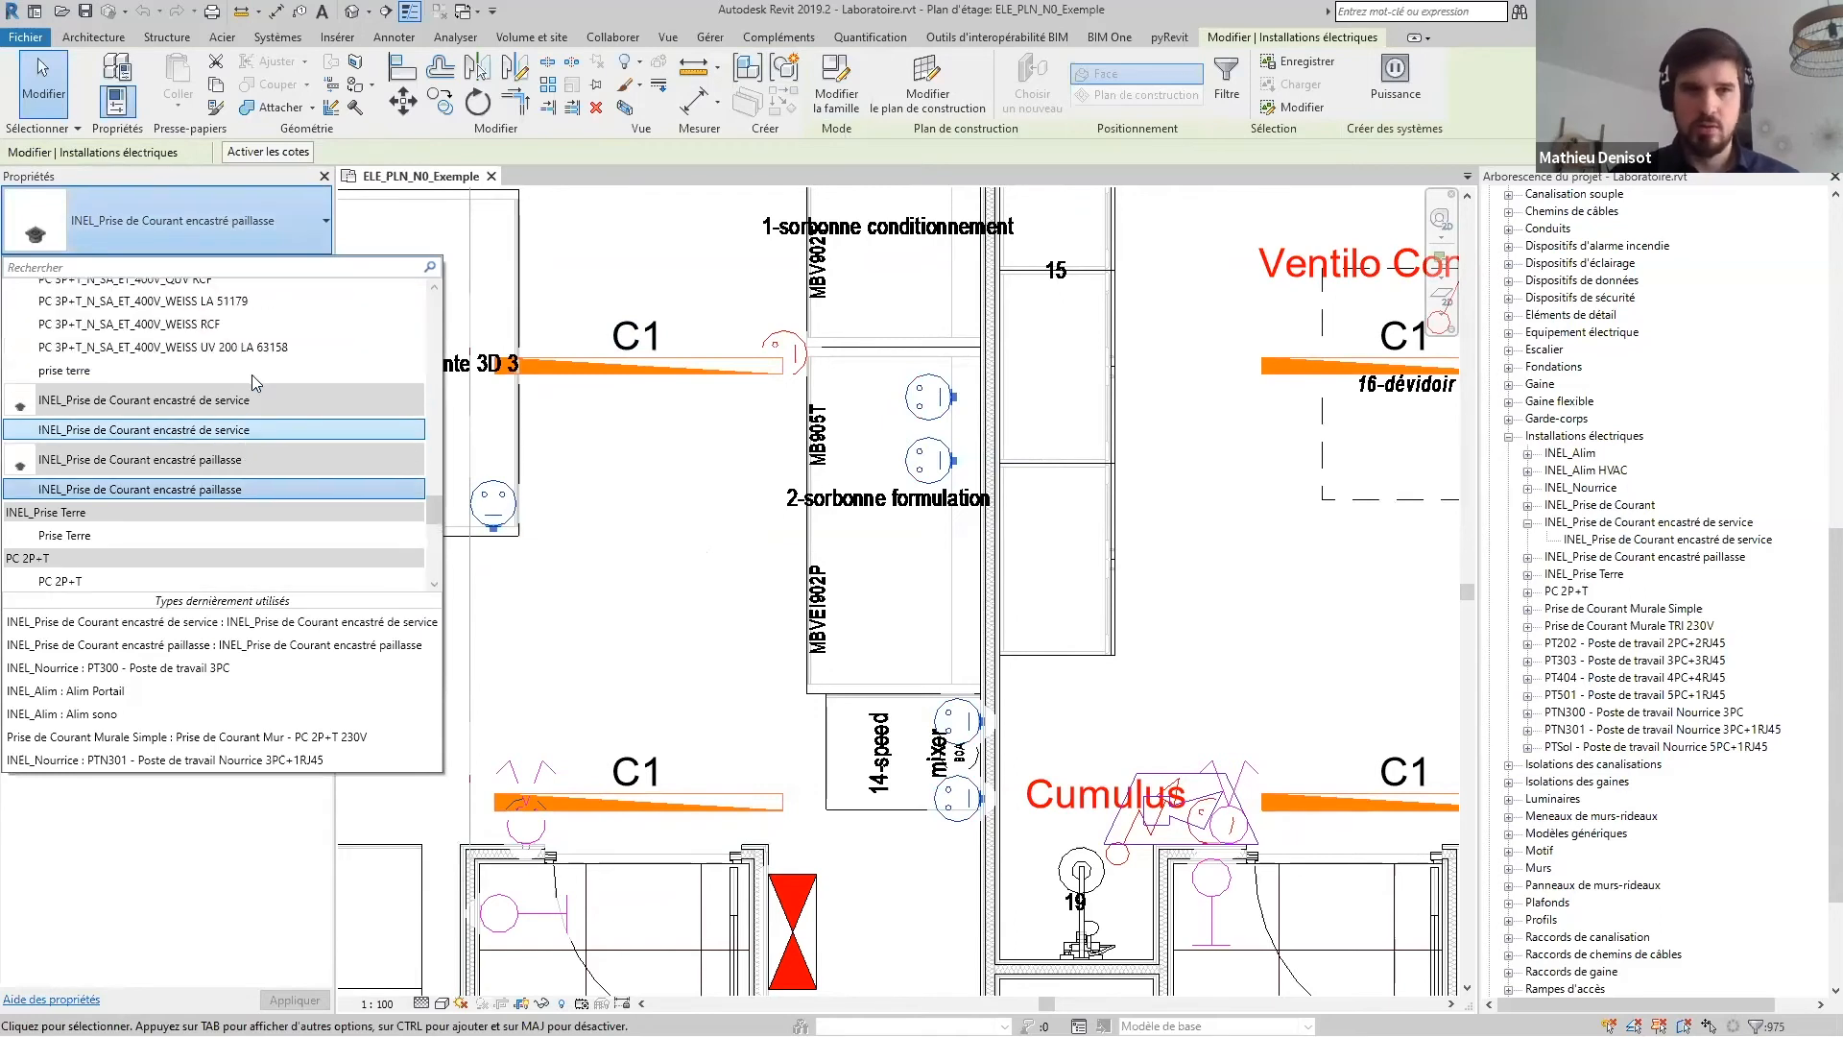
pyautogui.scroll(5, 265, 404)
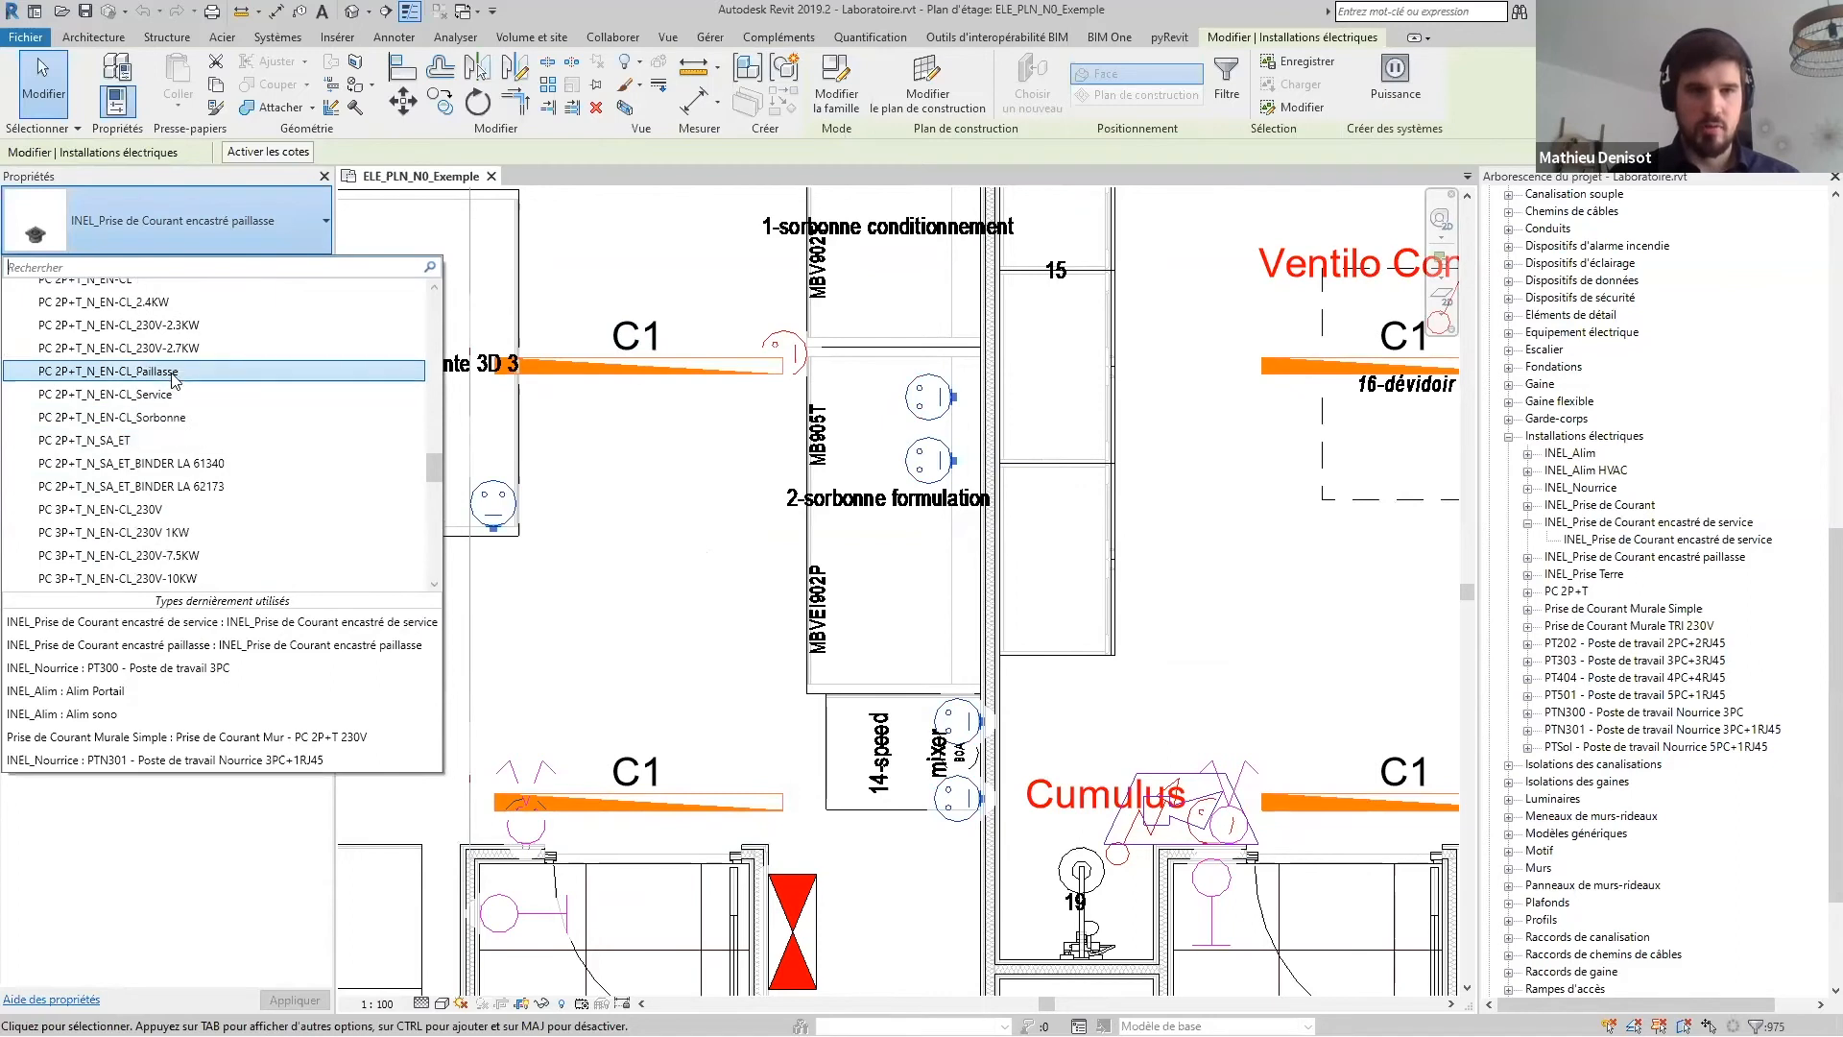
pyautogui.click(174, 374)
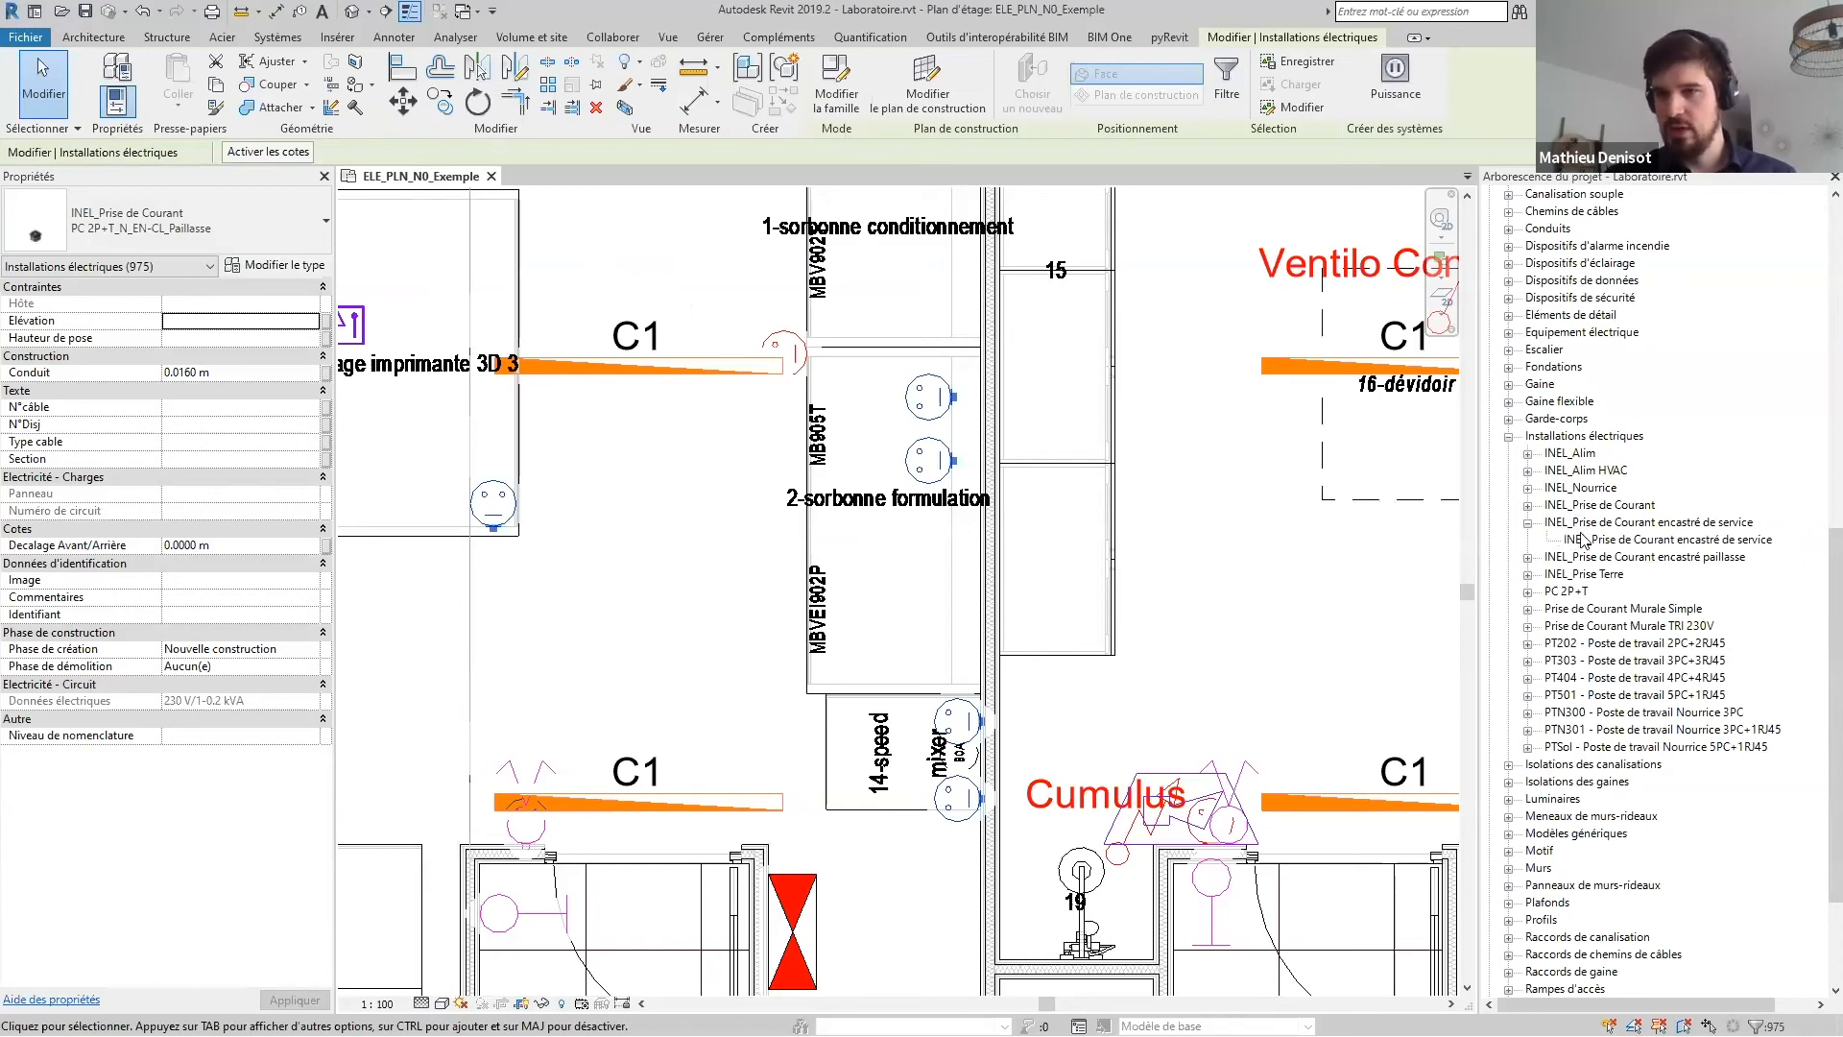
# Examine the fire alarm, lighting device and recessed service socket families listed in the project's family tree
pyautogui.click(1527, 524)
pyautogui.click(1527, 524)
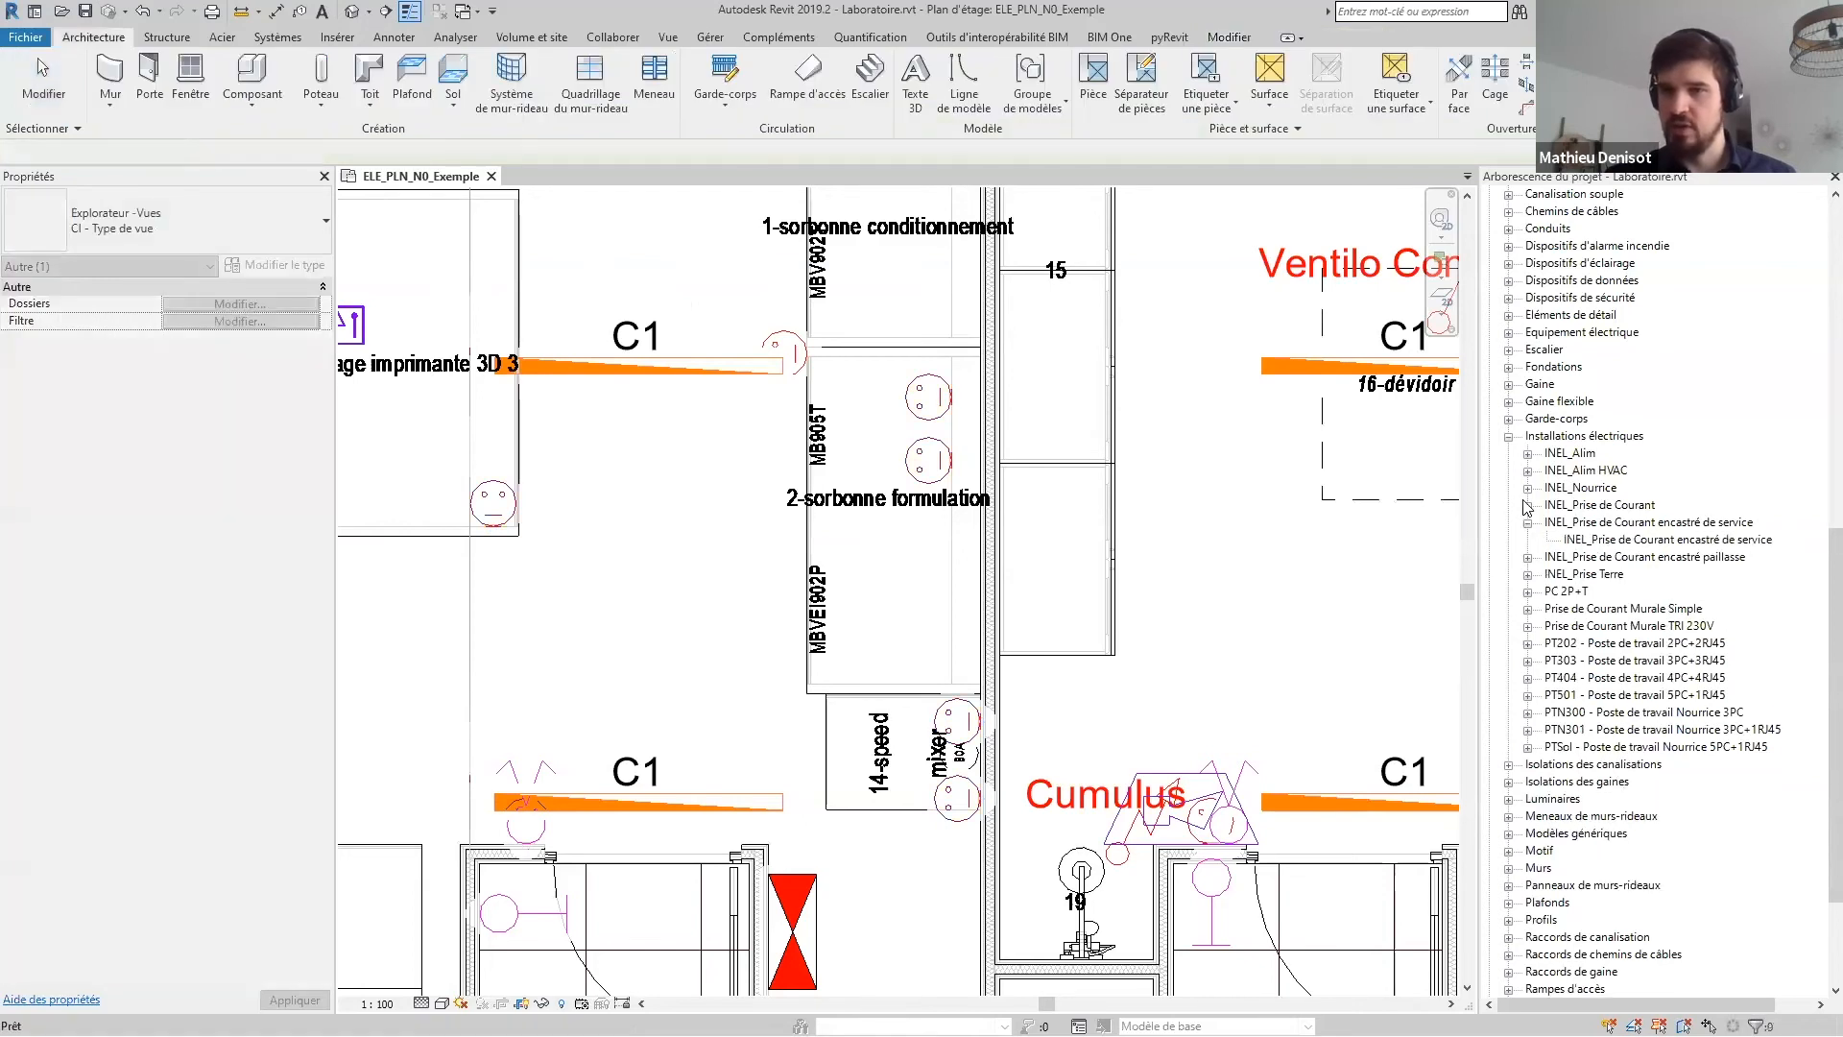
pyautogui.scroll(1, 1529, 288)
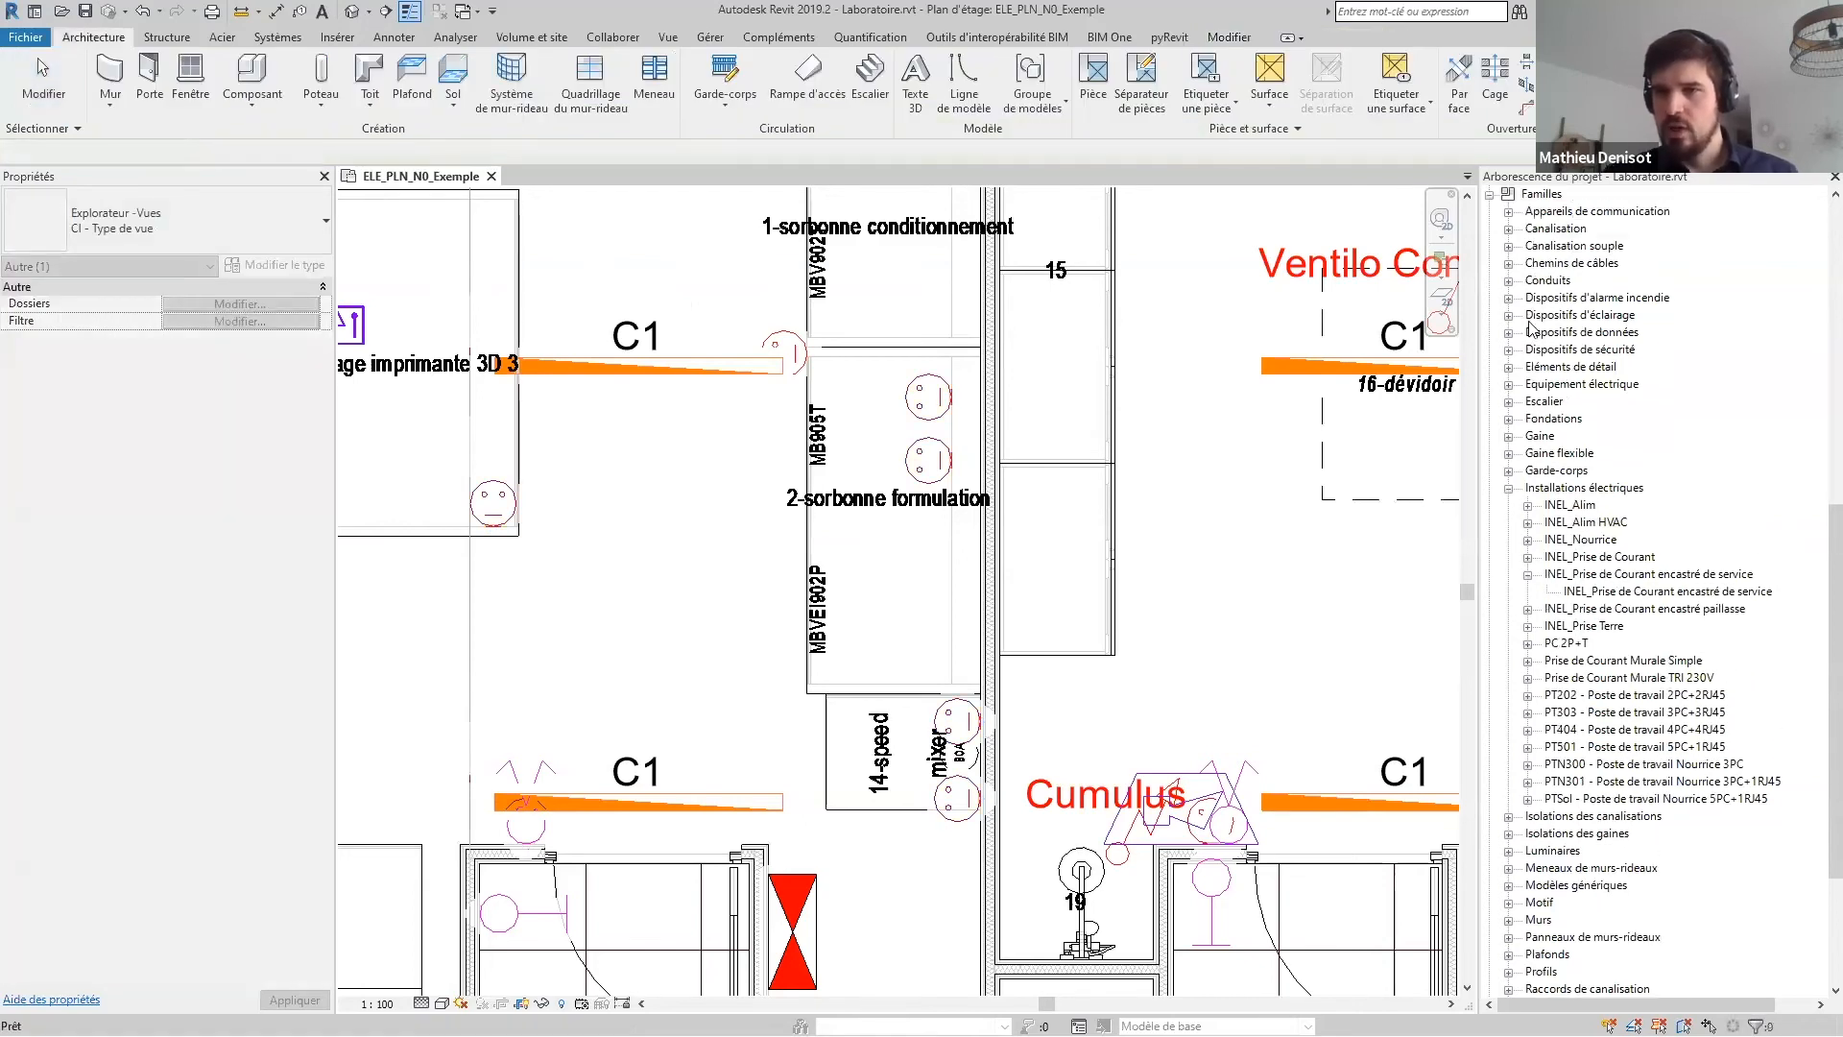
pyautogui.click(1509, 298)
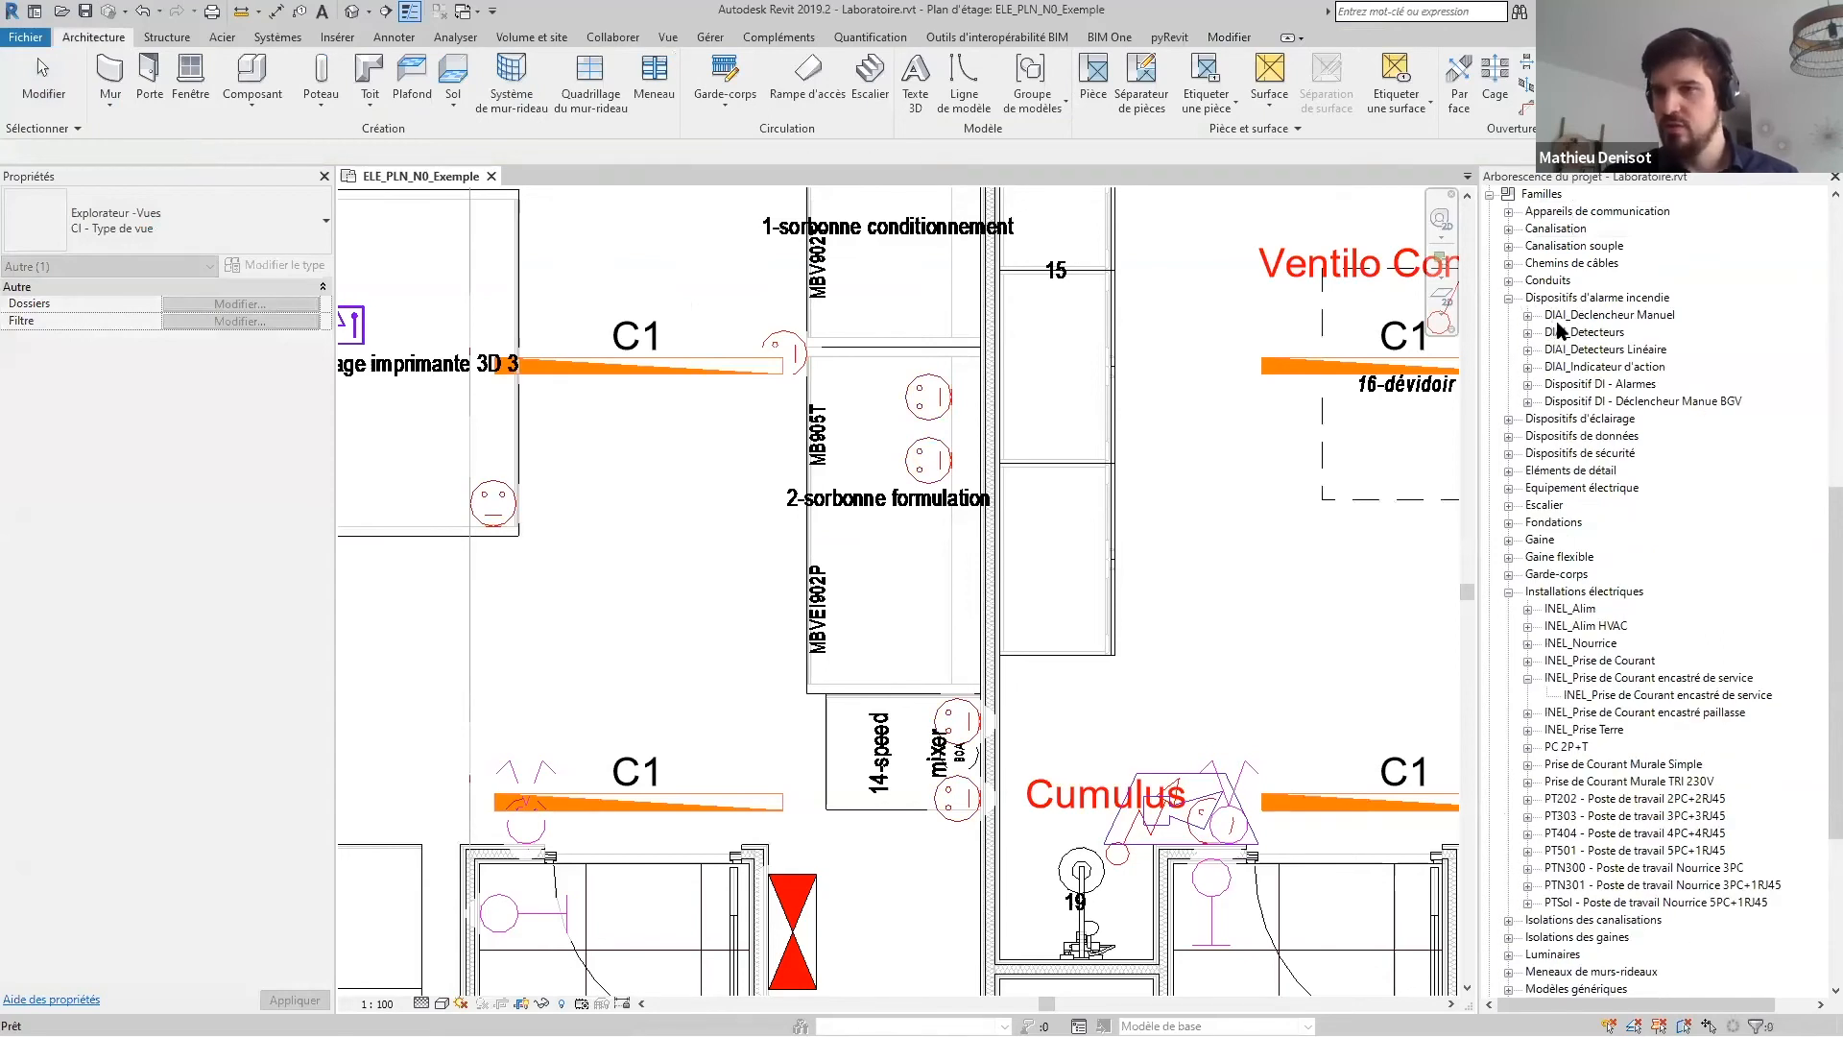
pyautogui.click(1509, 299)
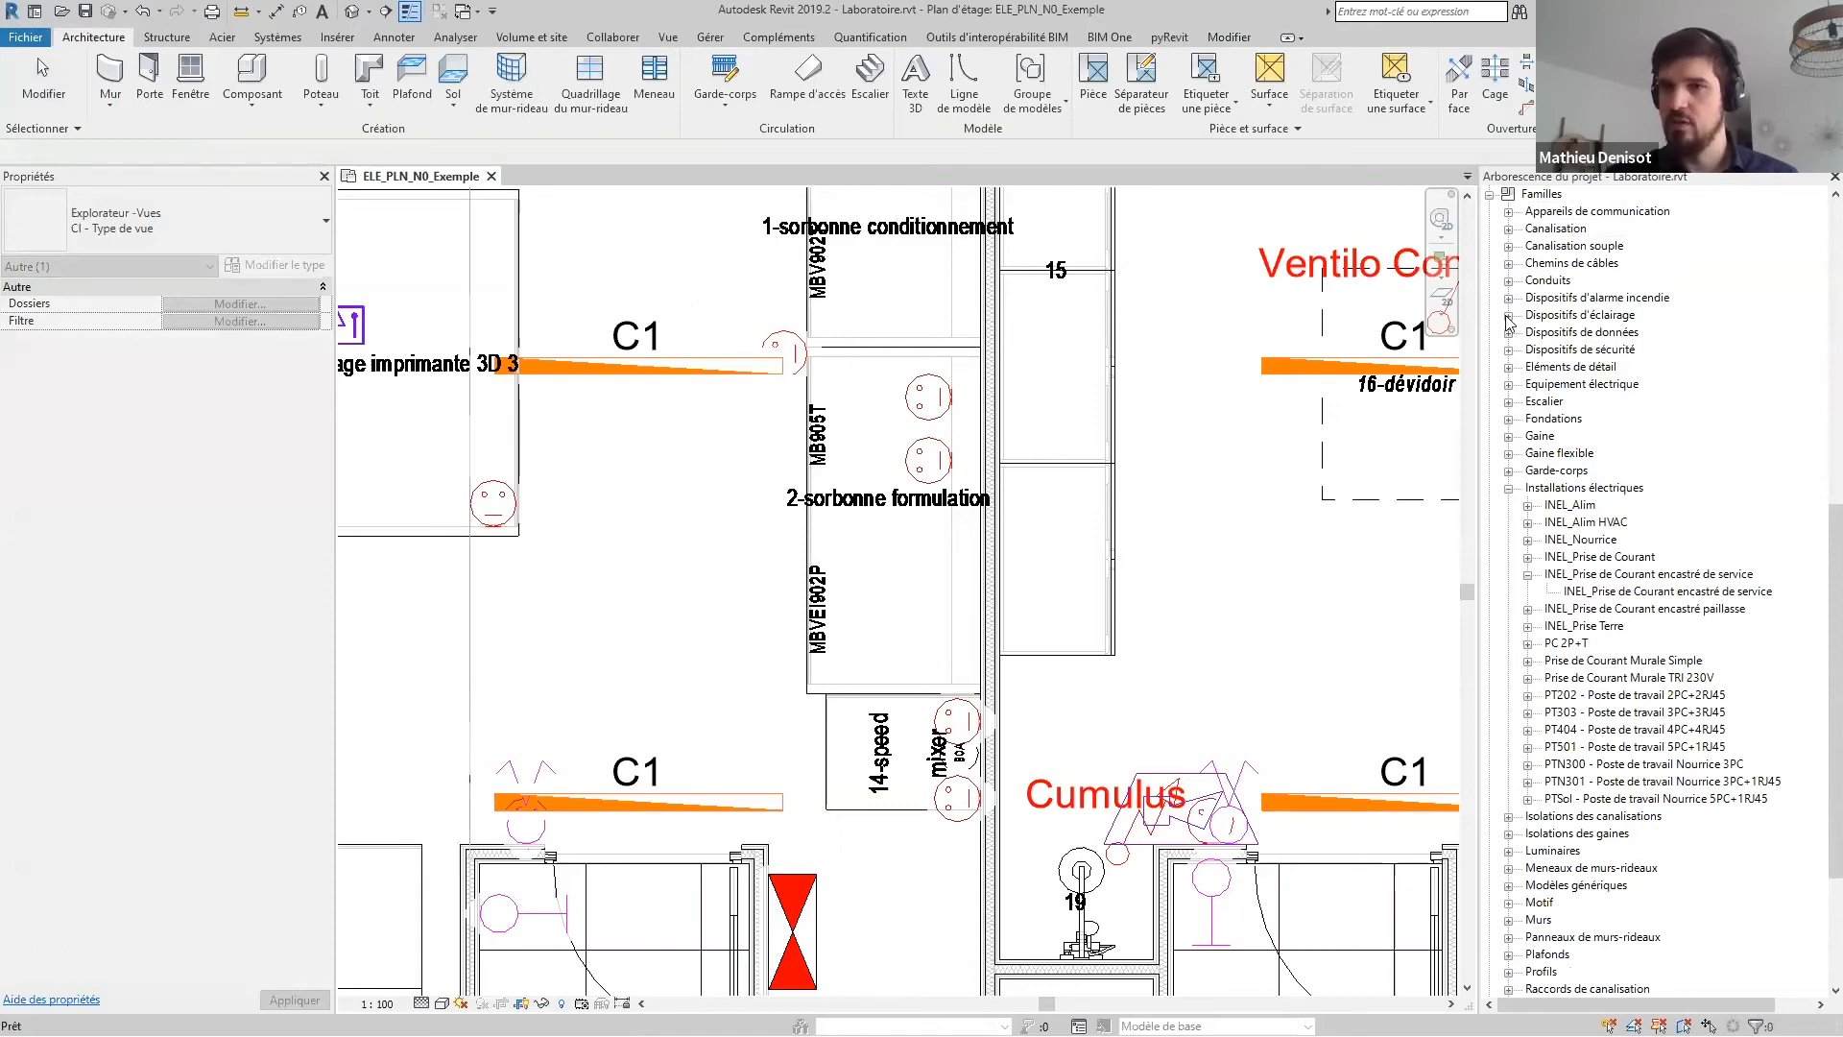
pyautogui.click(1509, 316)
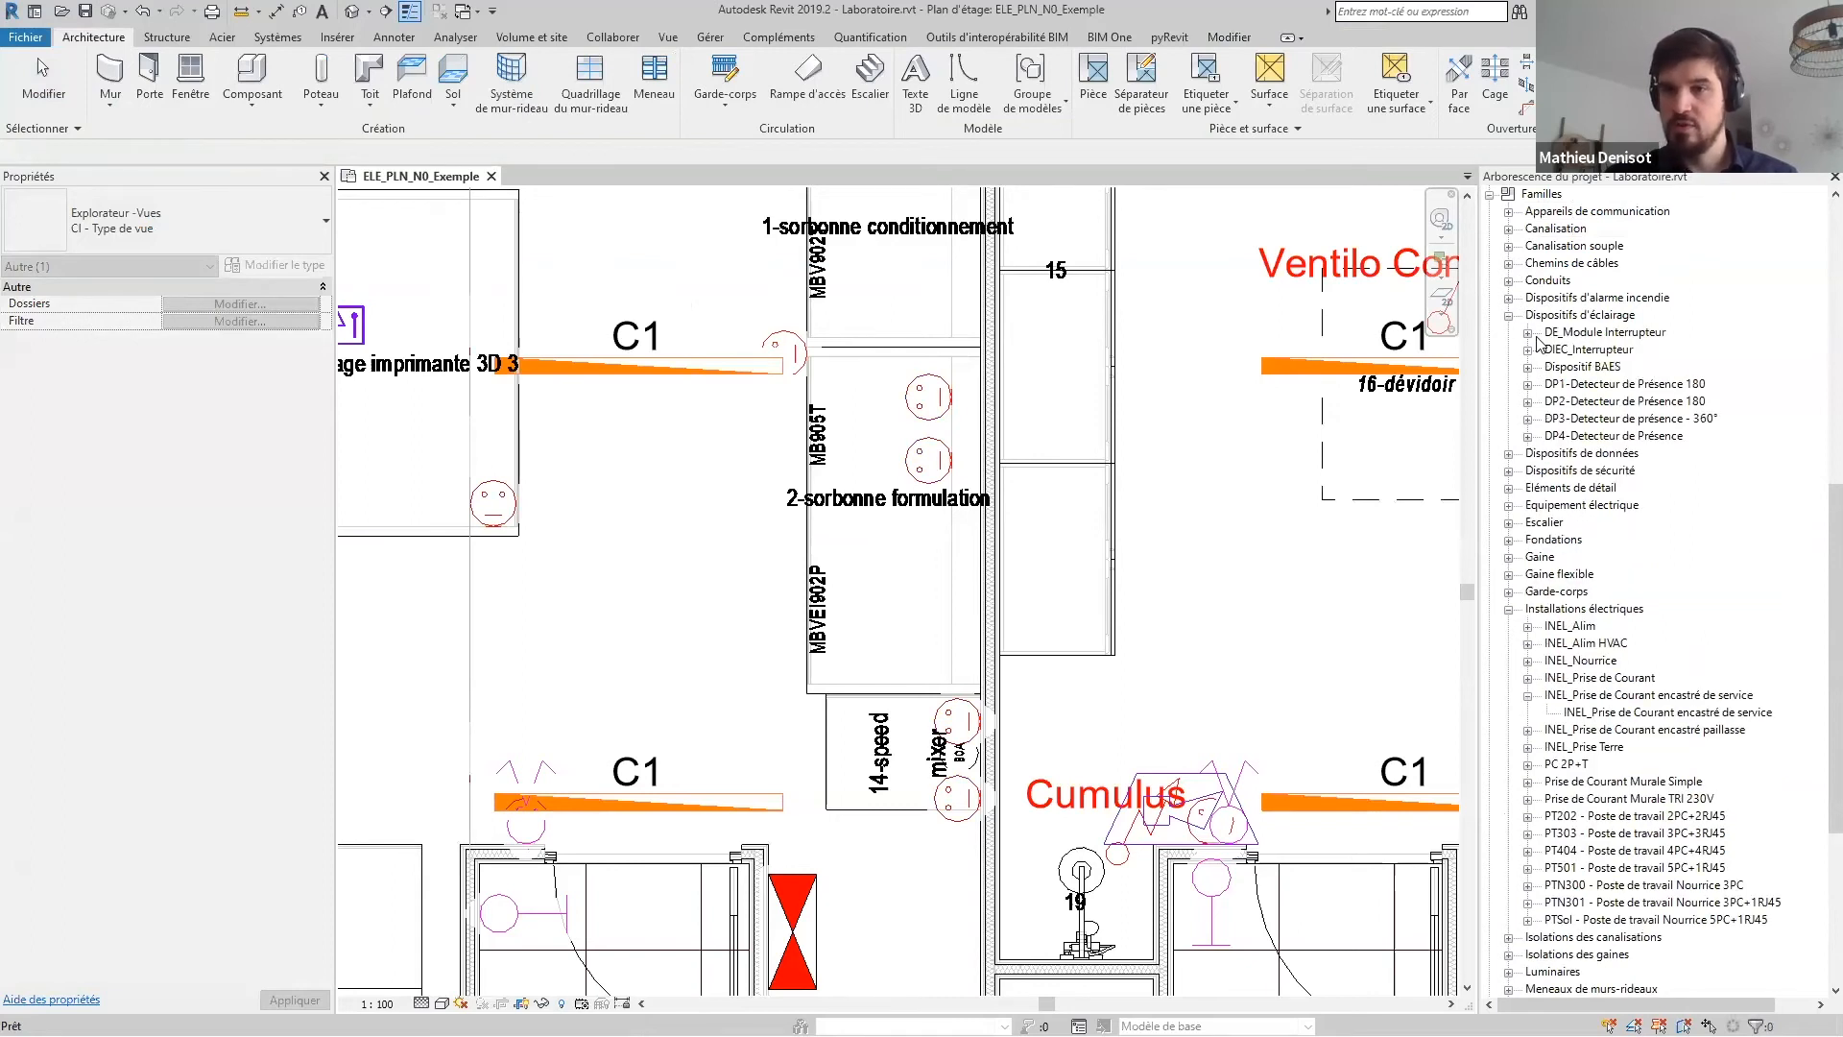
pyautogui.click(1514, 317)
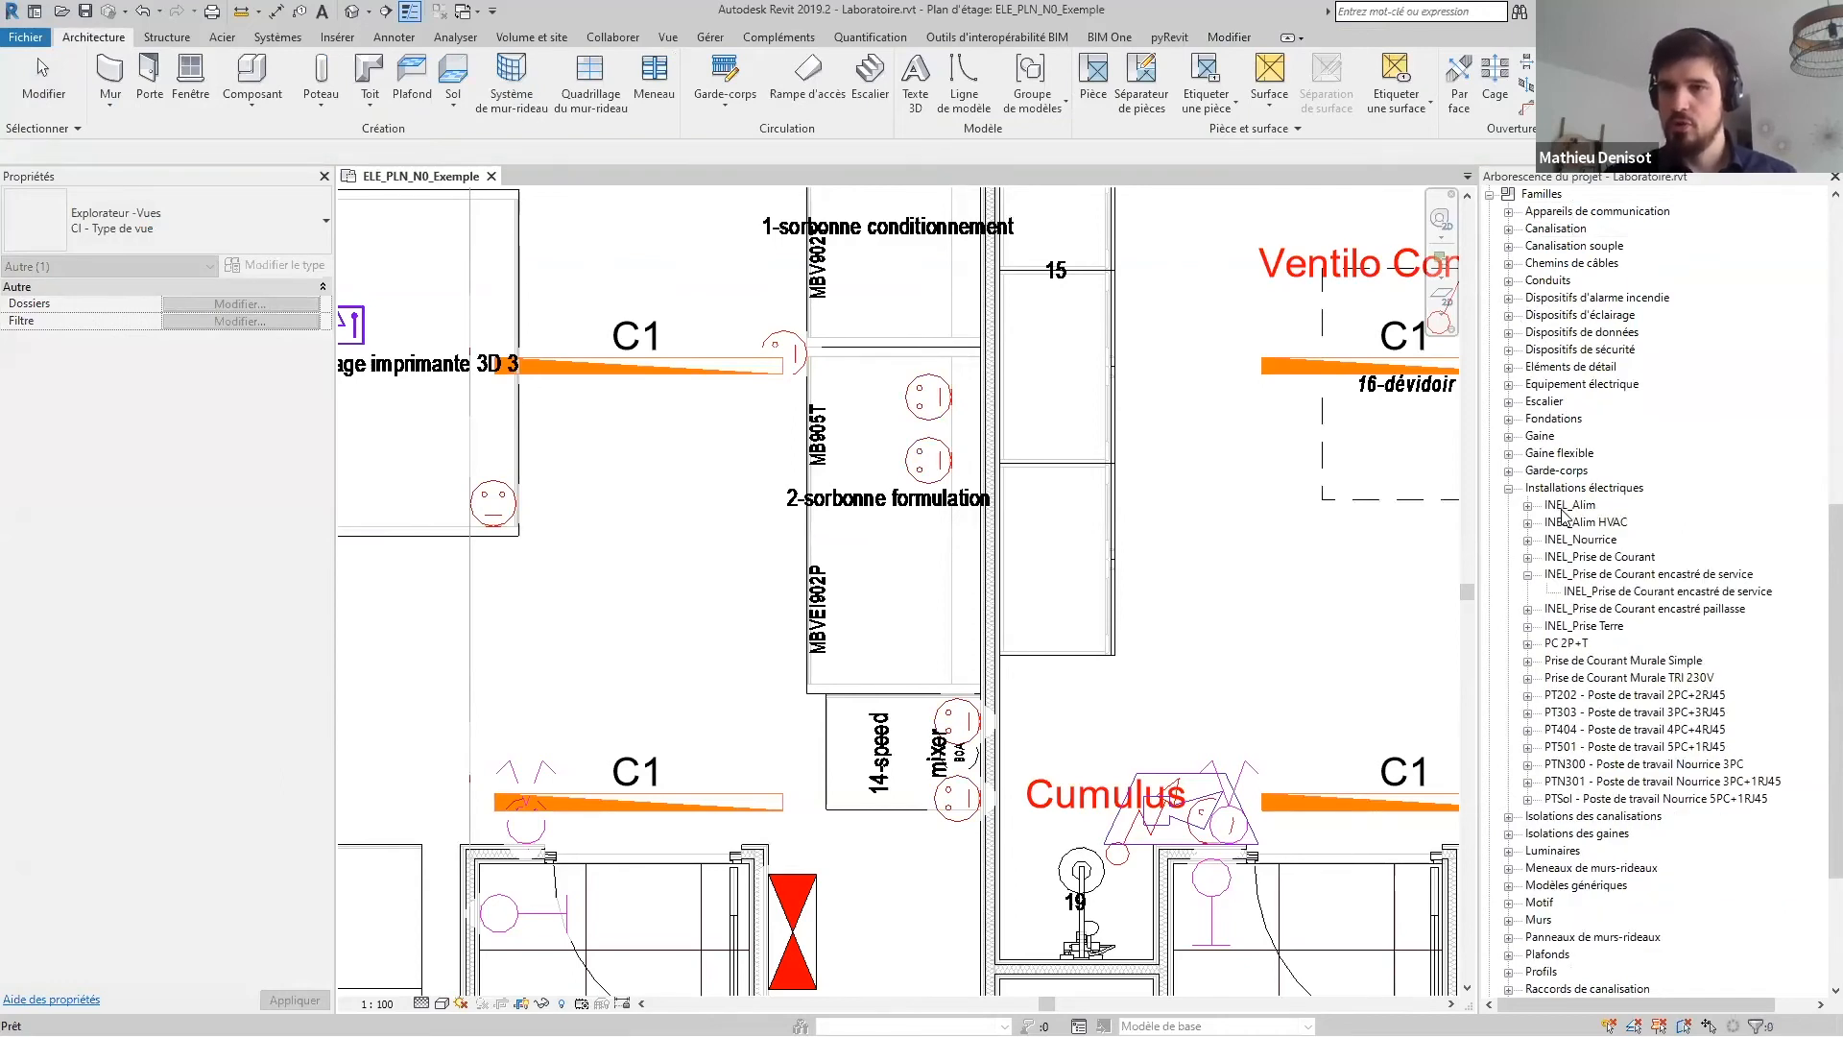
pyautogui.click(1527, 575)
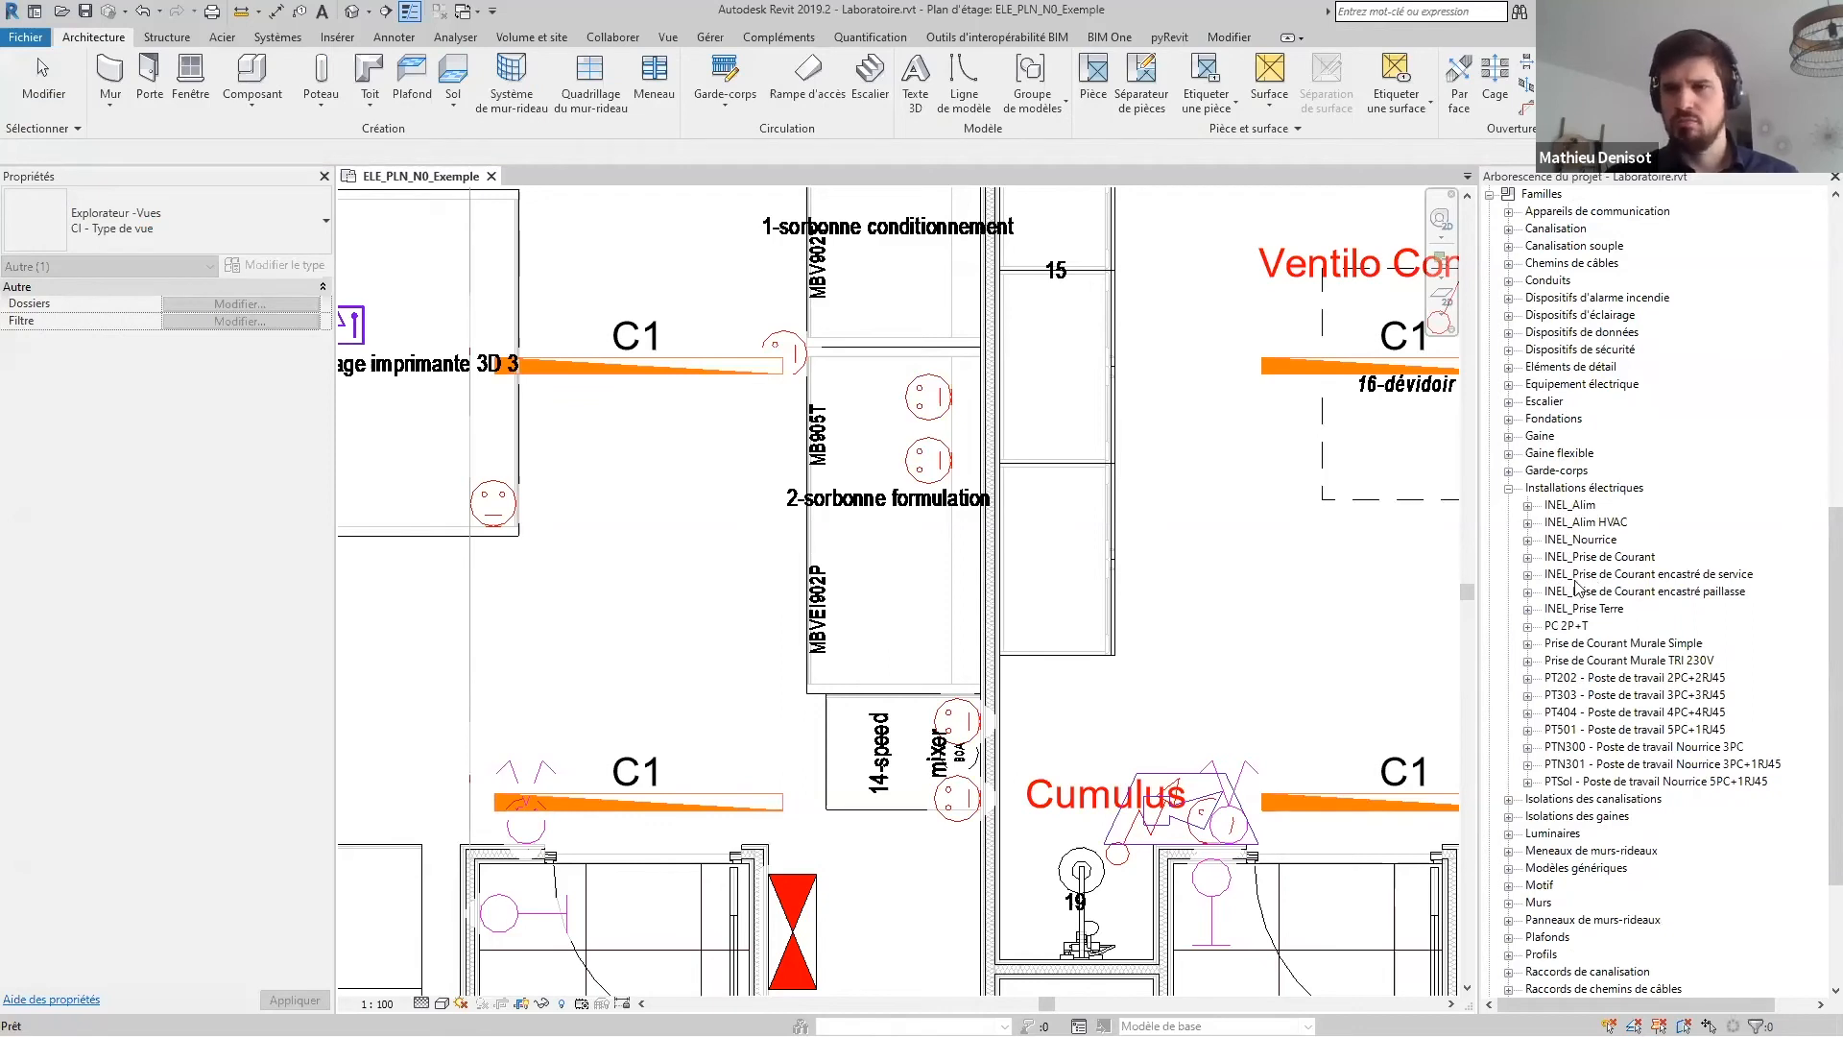
# Expand the INEL_Prise de Courant family and look through its list of socket types
pyautogui.click(1527, 558)
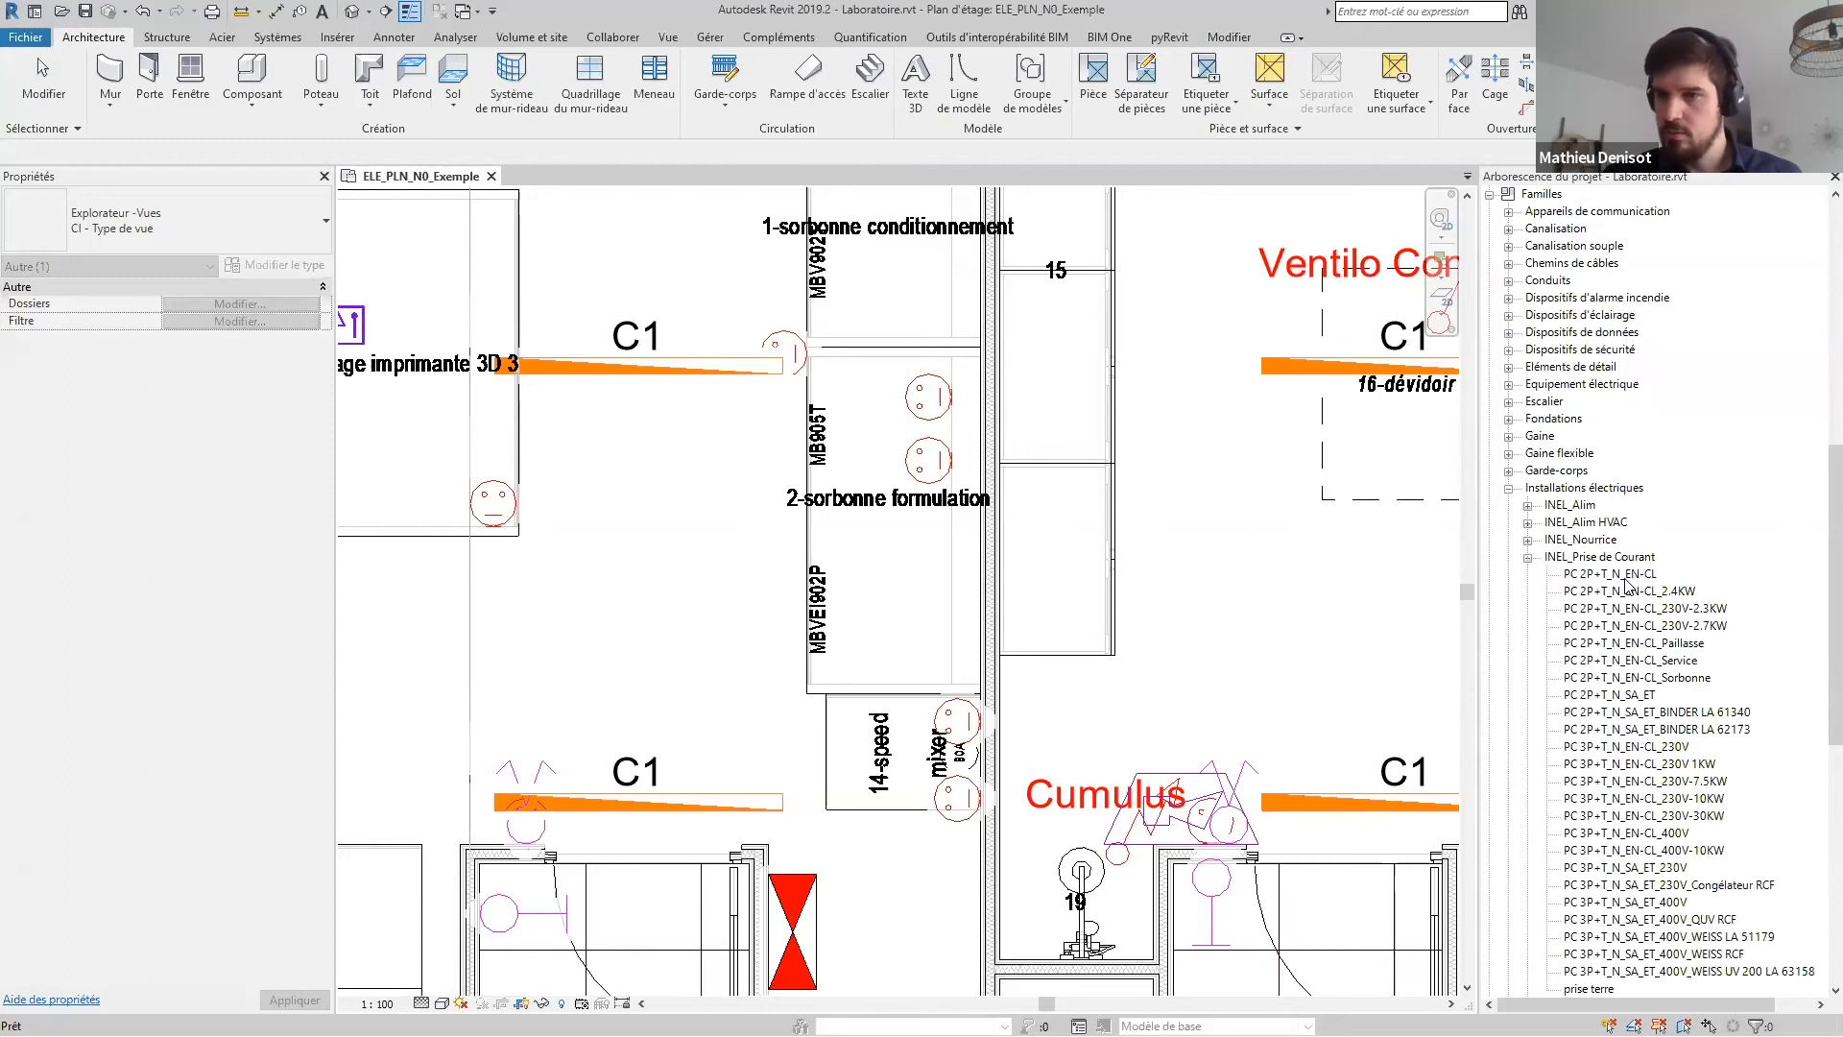
pyautogui.scroll(-2, 1618, 586)
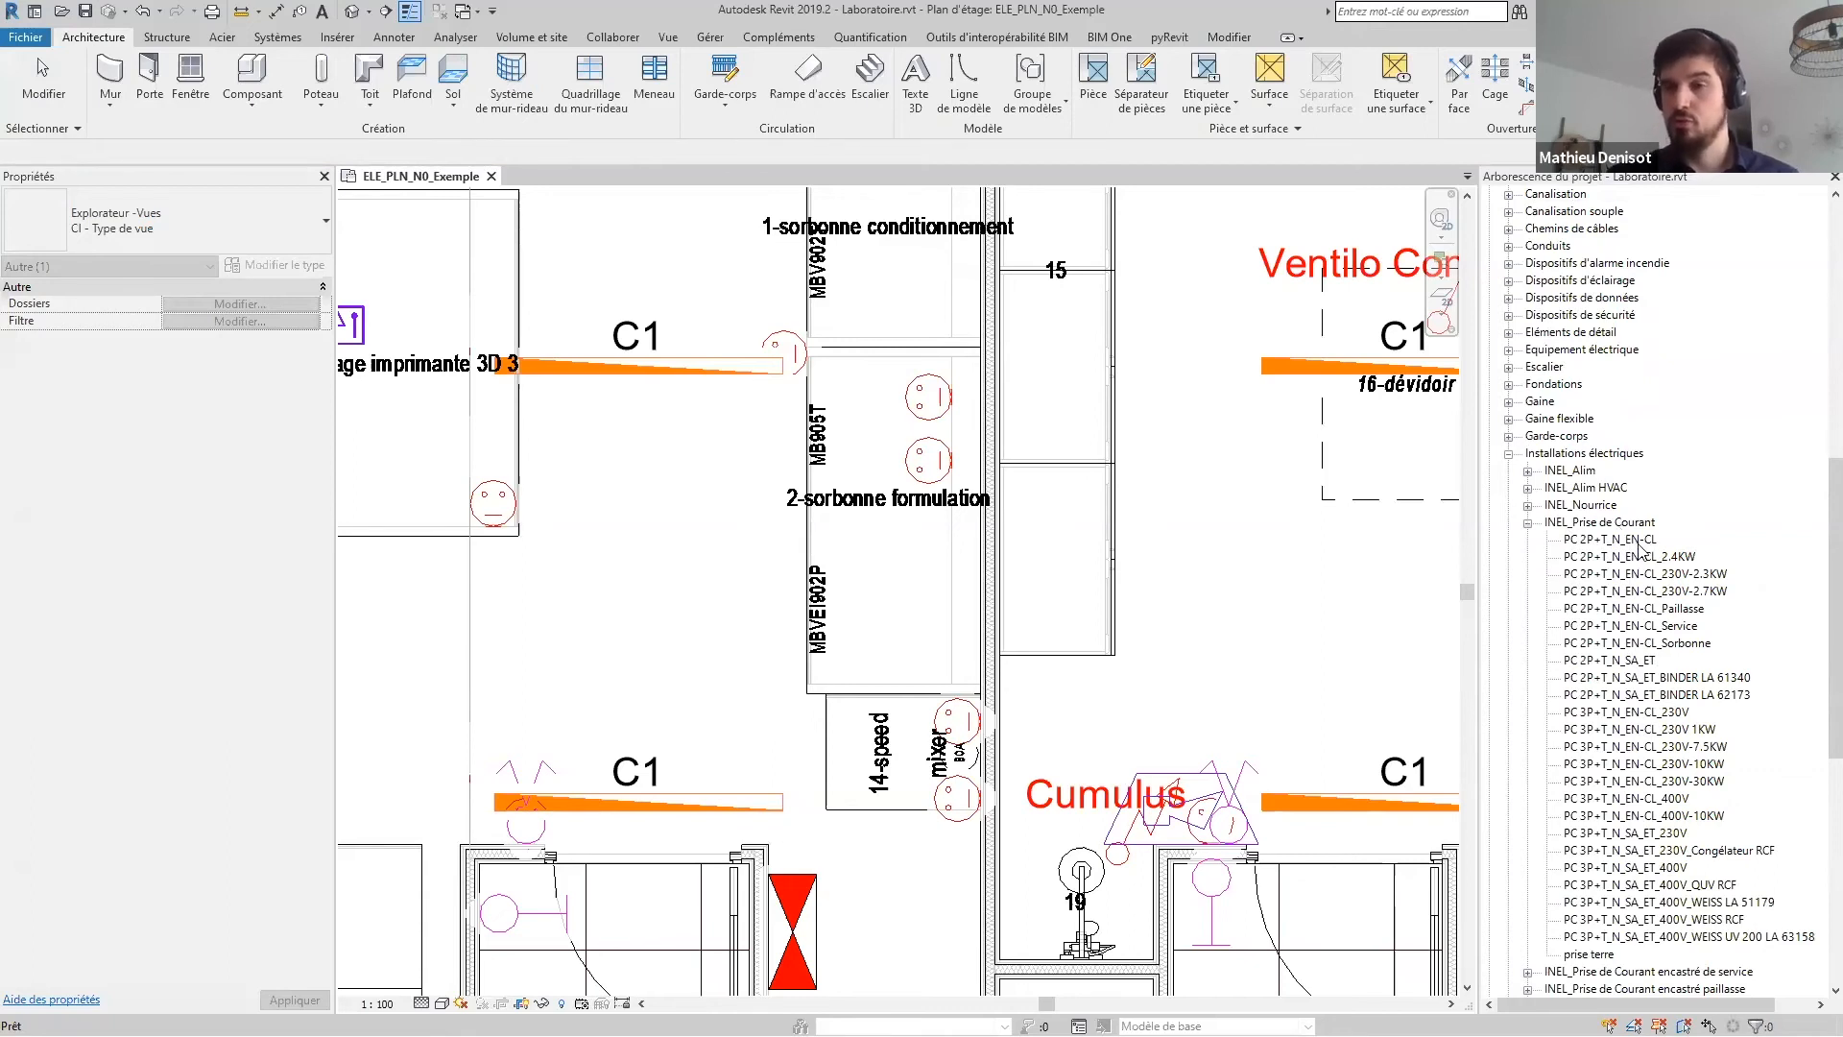
pyautogui.scroll(-3, 1643, 595)
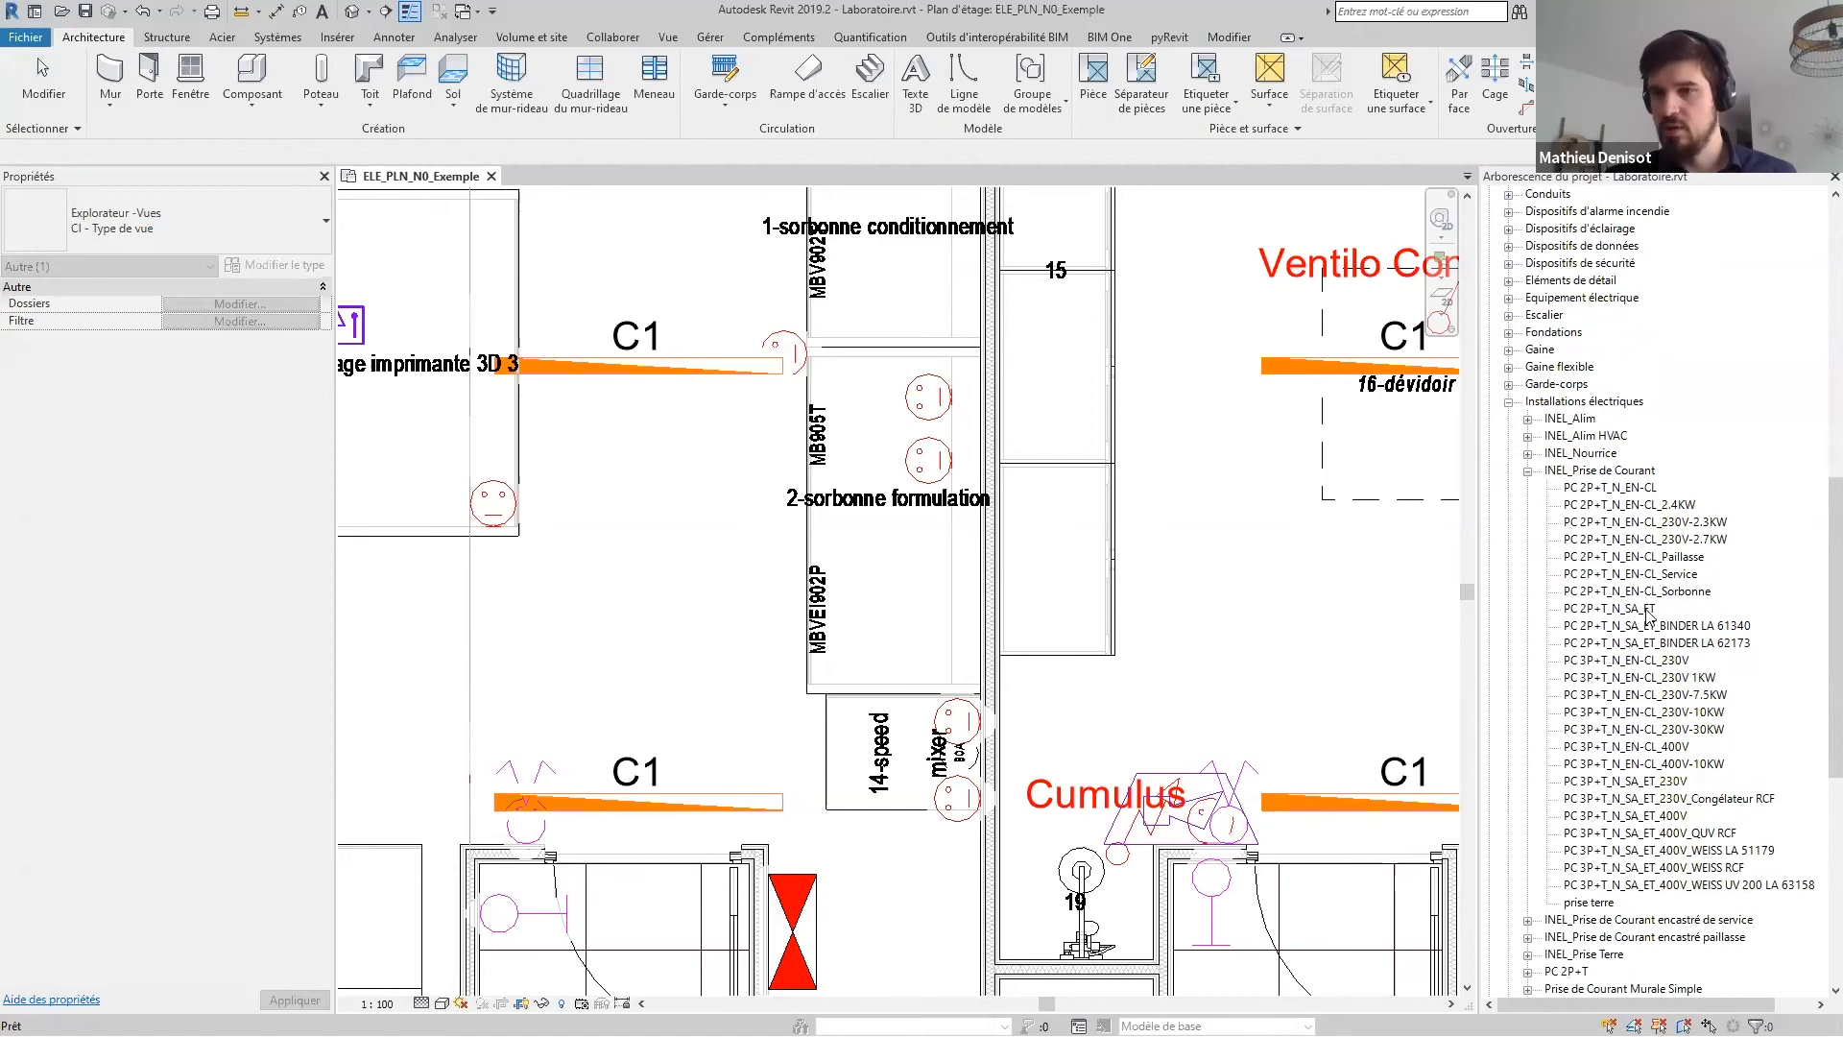
pyautogui.scroll(-3, 1649, 615)
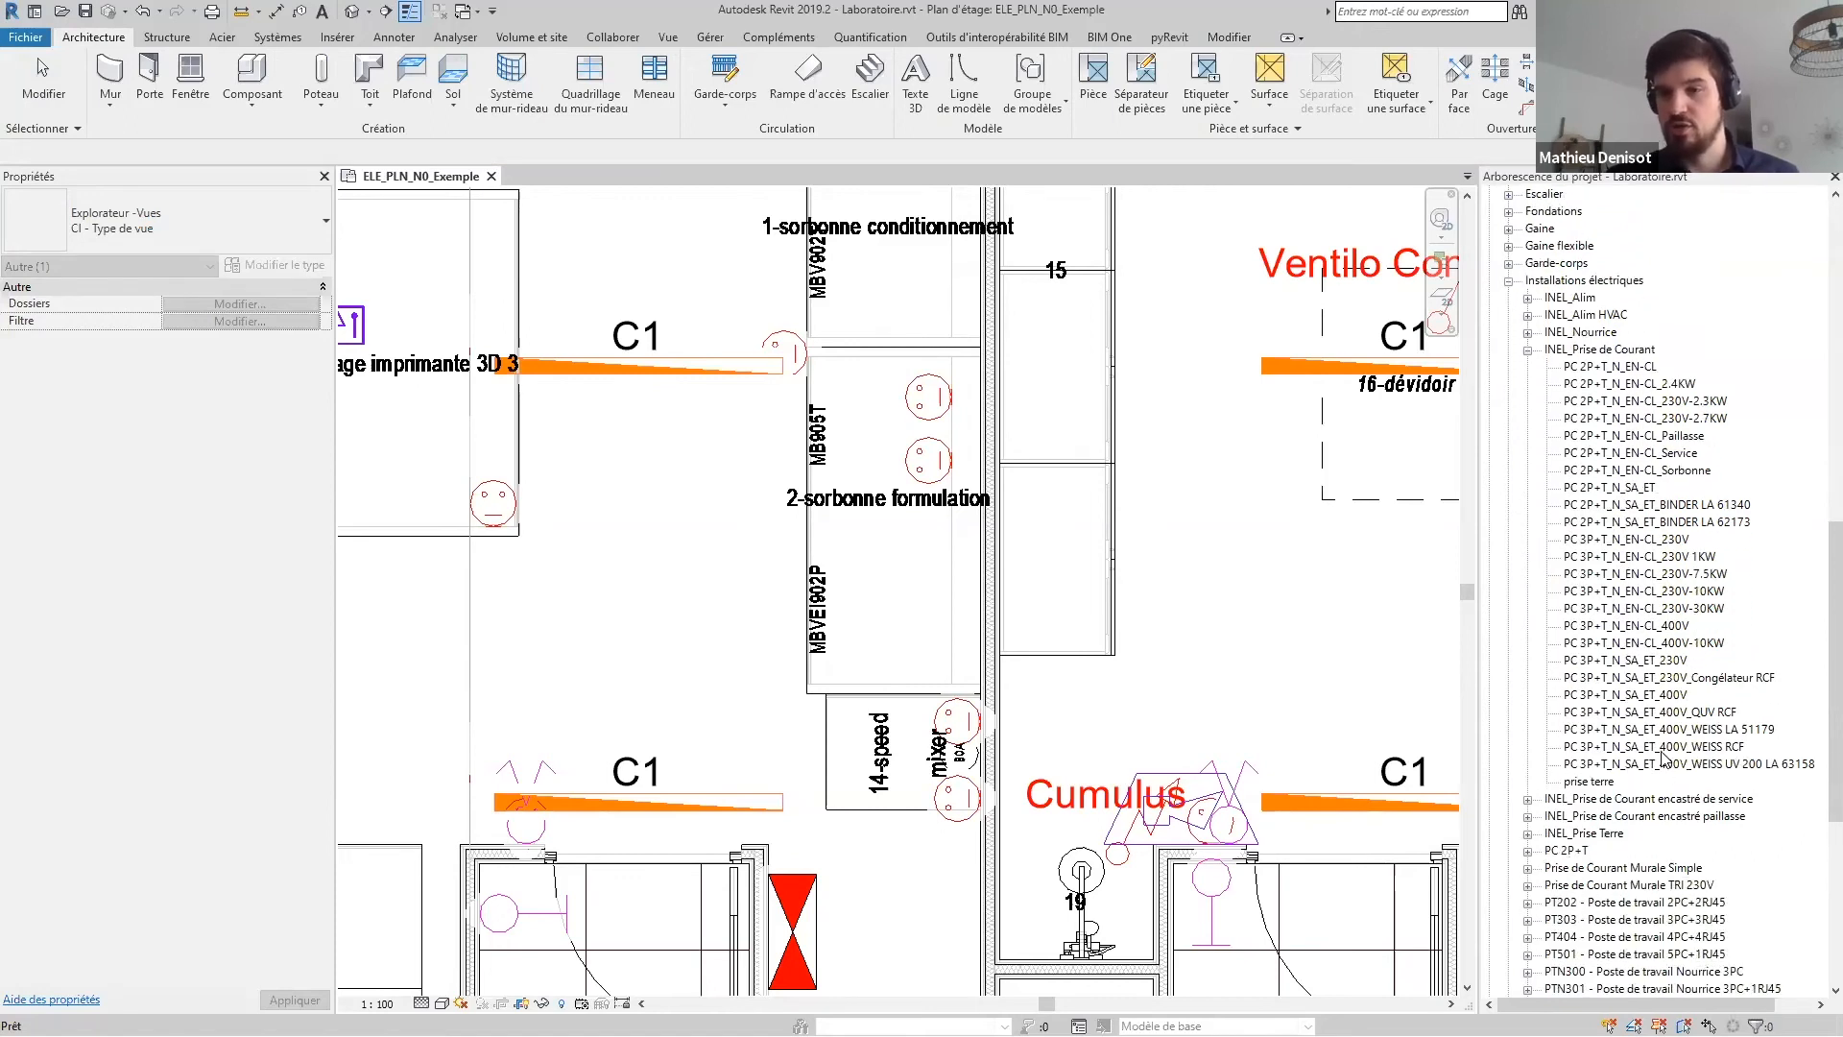
pyautogui.scroll(3, 1664, 758)
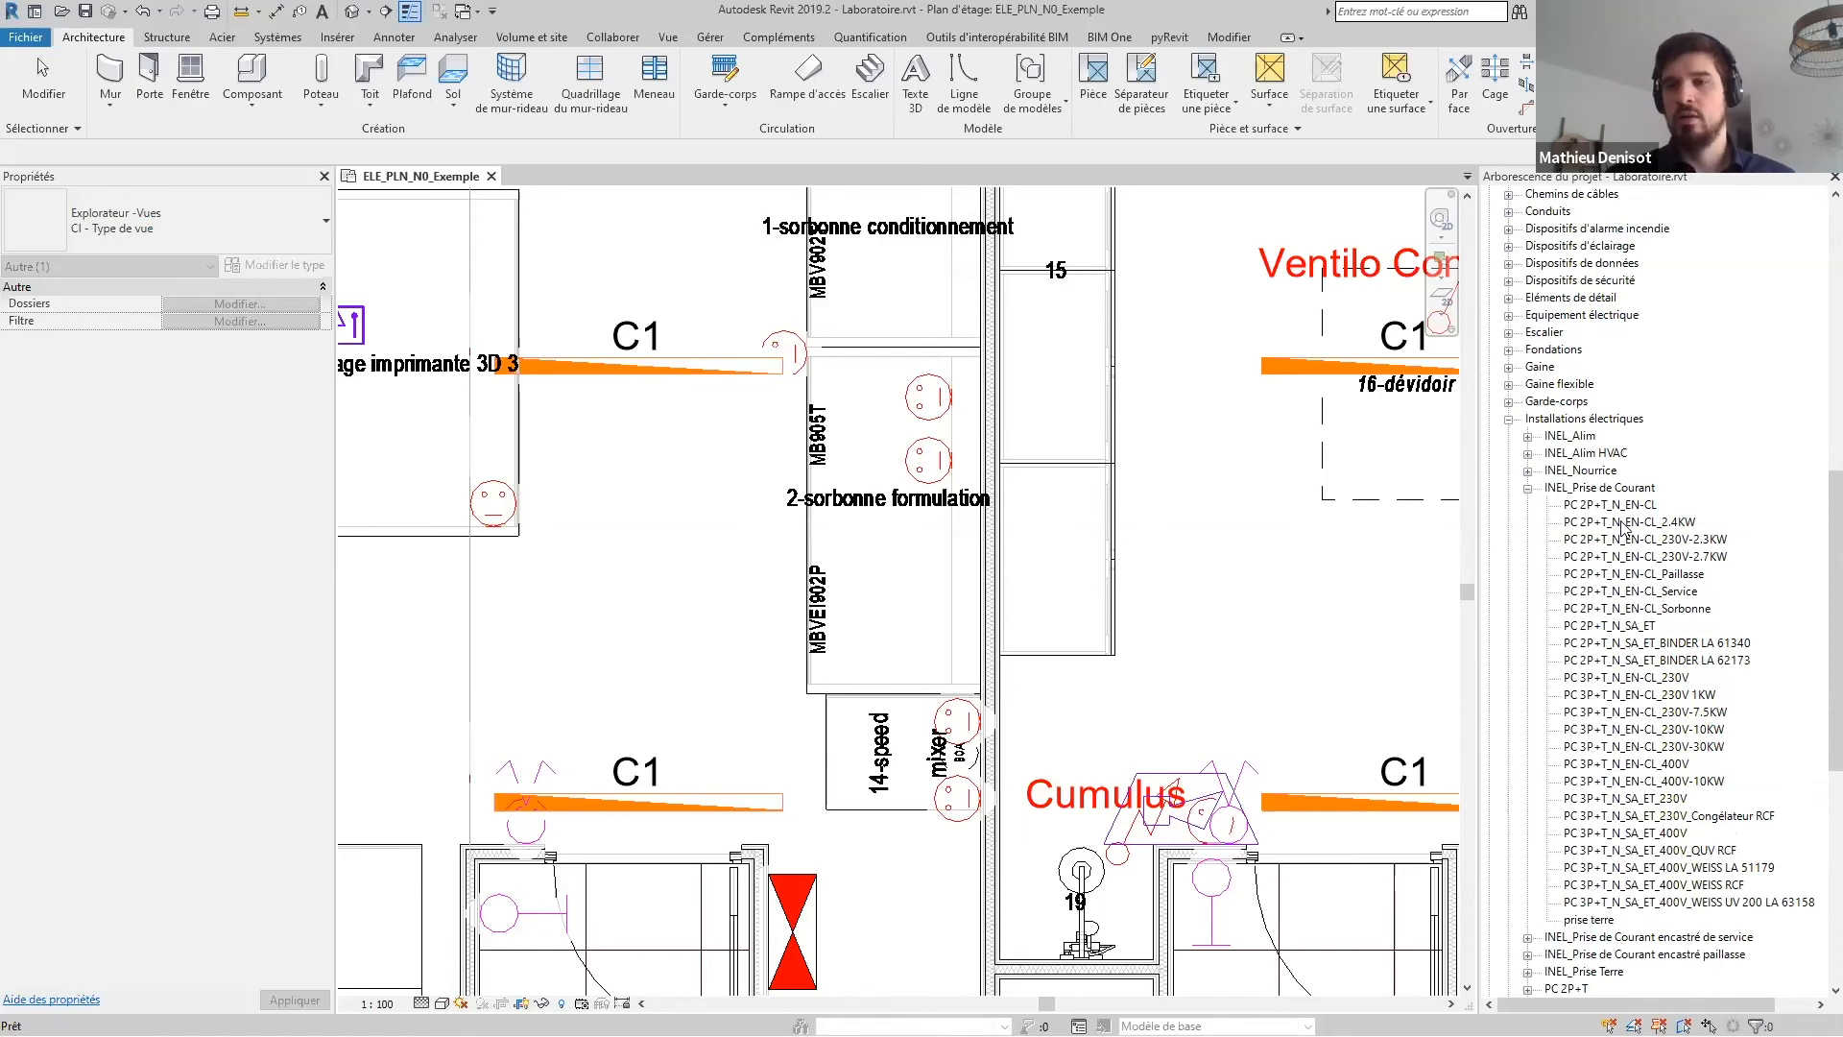
pyautogui.scroll(-1, 1624, 533)
# View the type properties of PC 2P+T_N_EN-CL in the INEL_Prise de Courant family without changing them
pyautogui.rightClick(1579, 487)
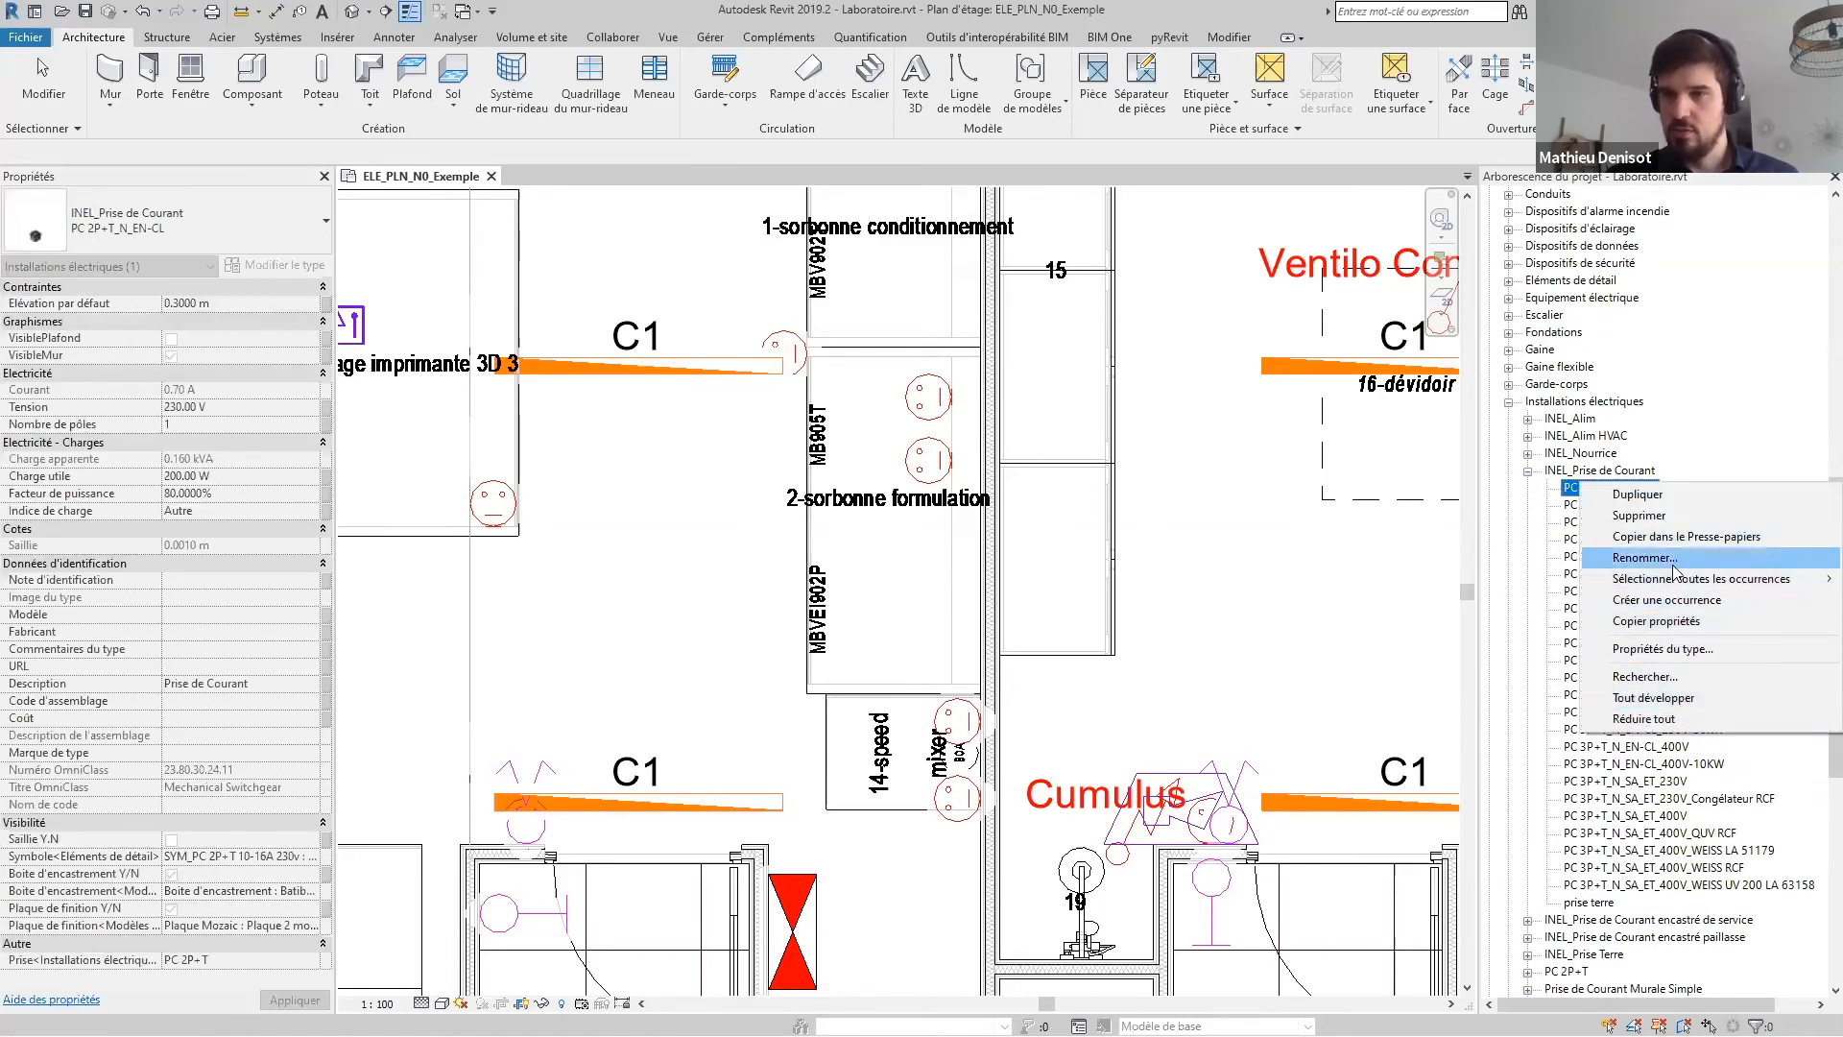
pyautogui.click(1656, 648)
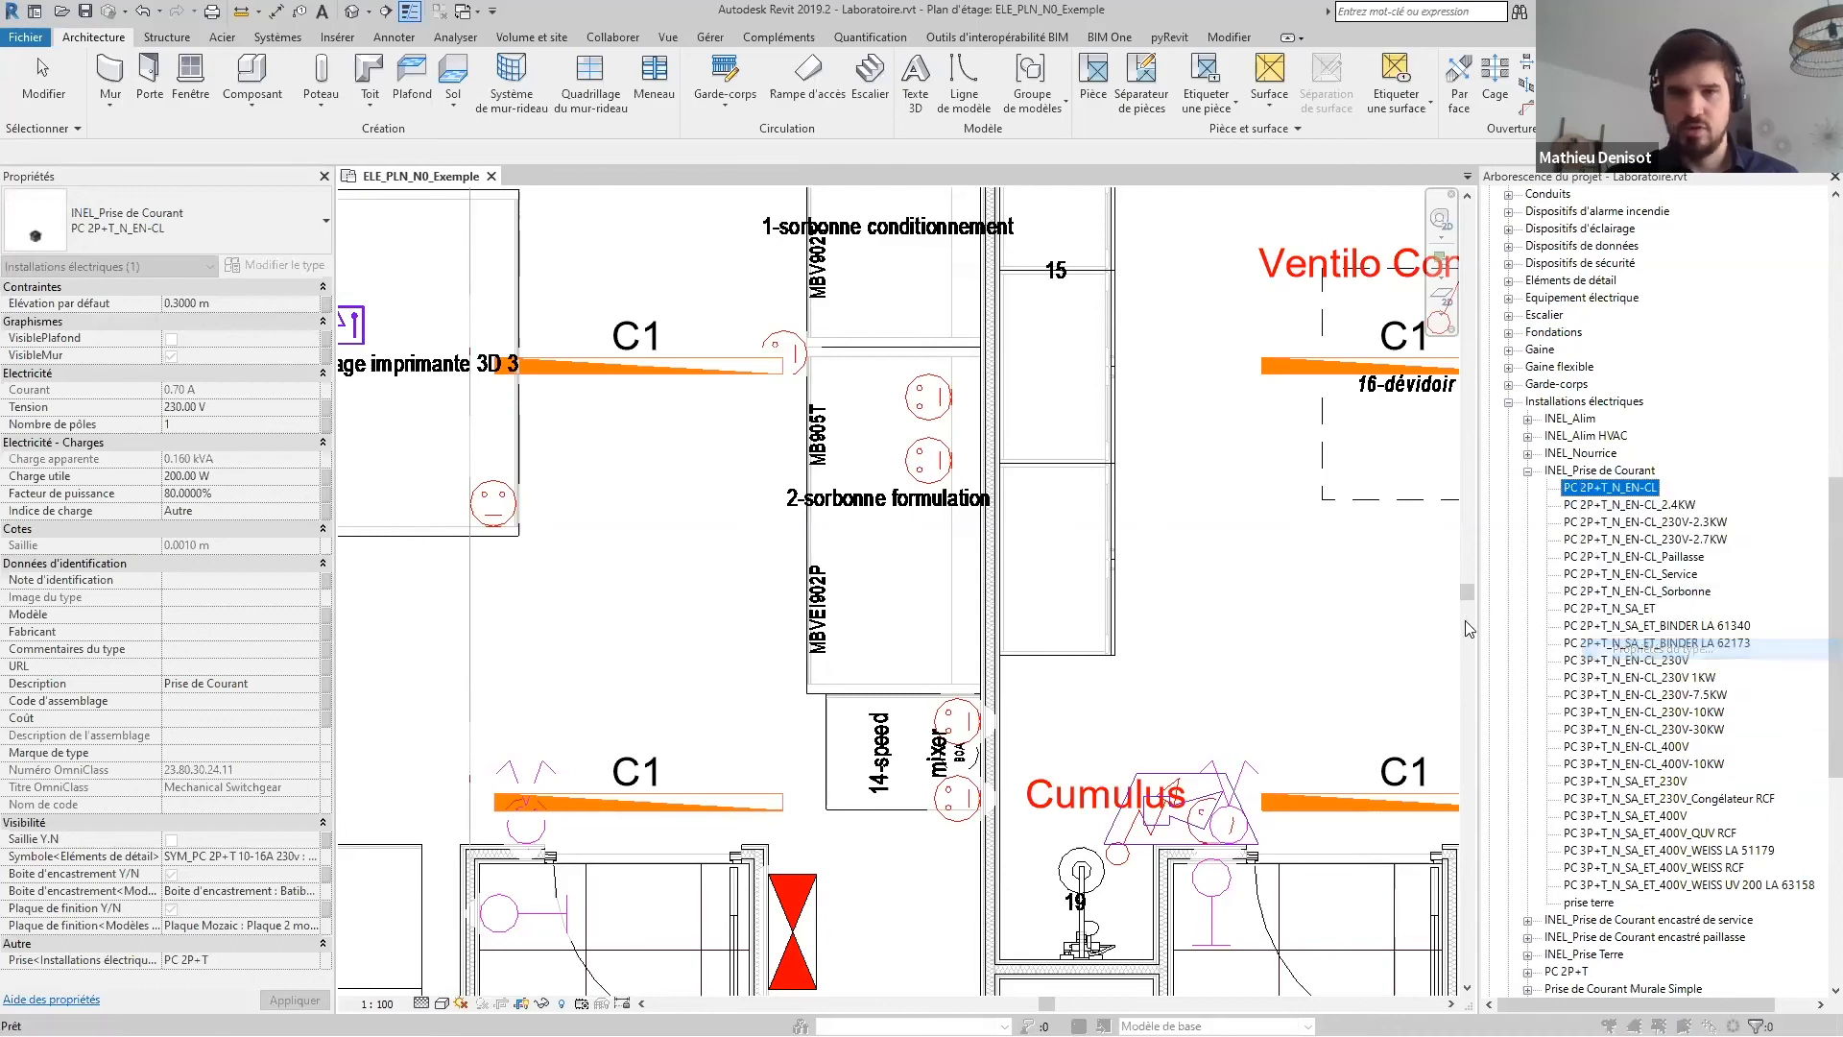
pyautogui.click(398, 789)
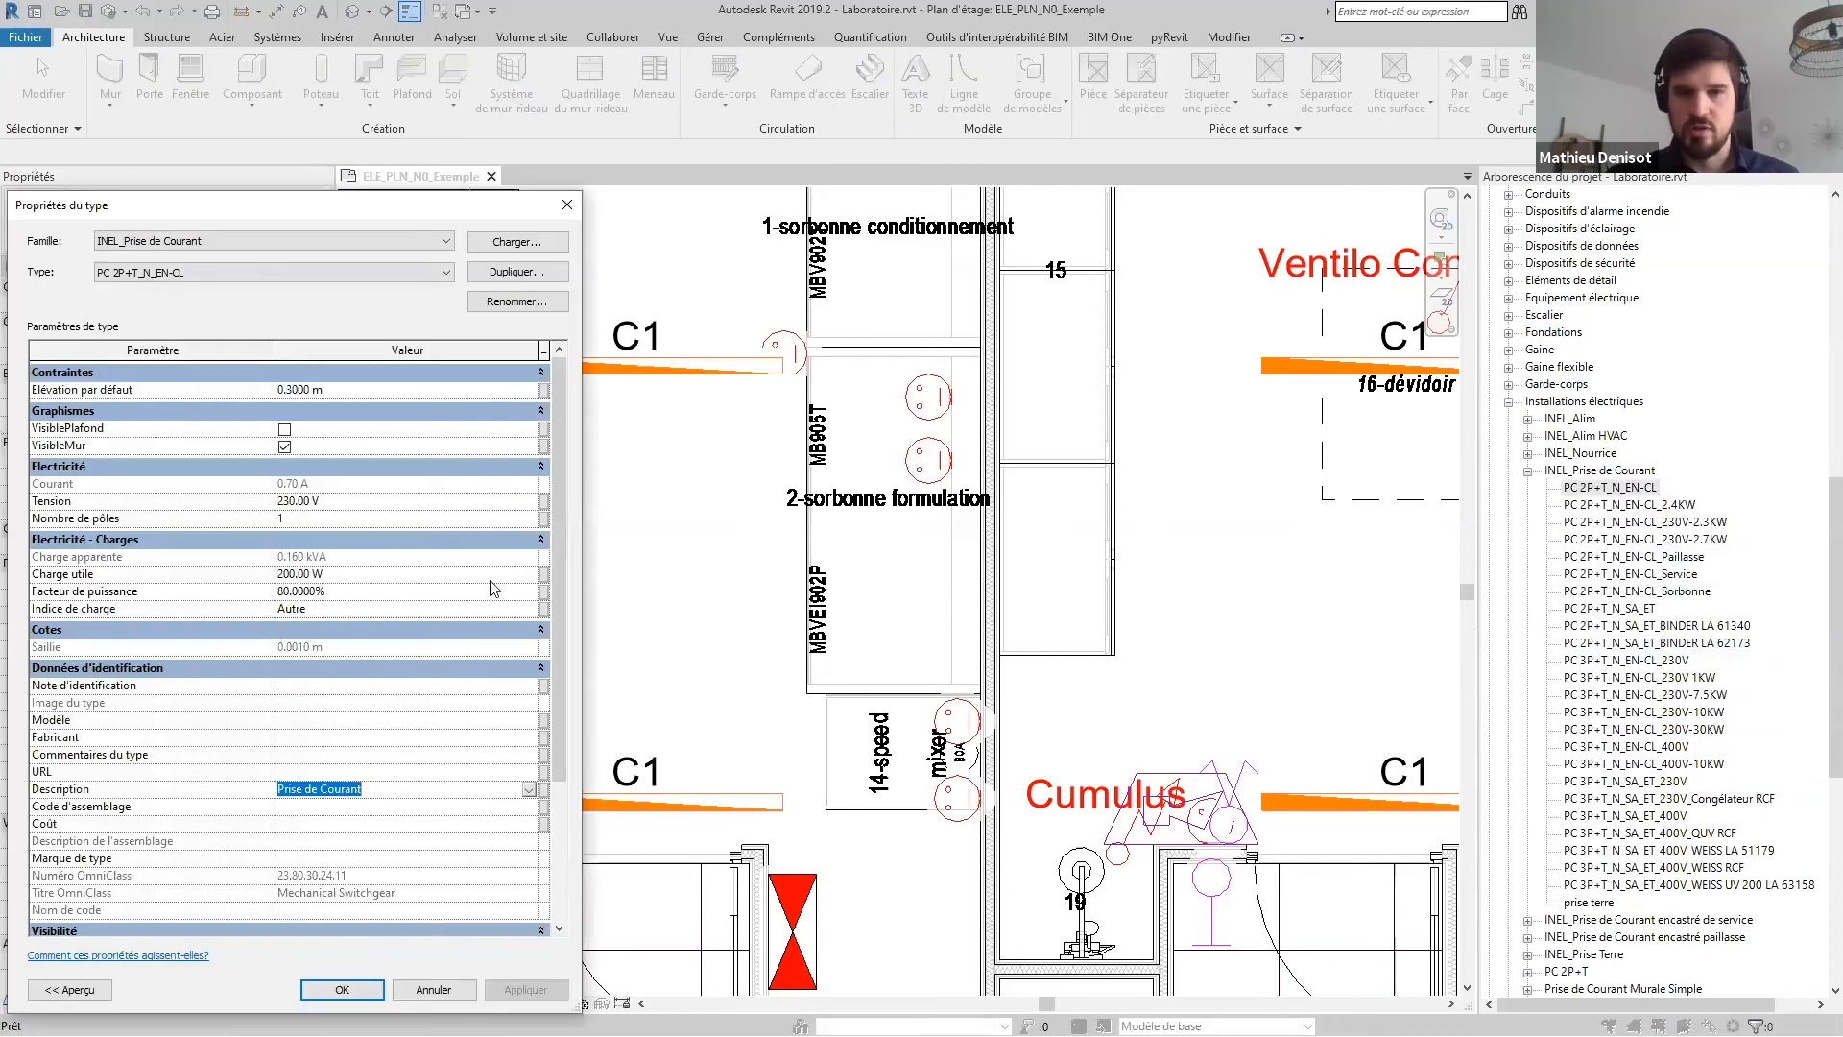
pyautogui.click(563, 206)
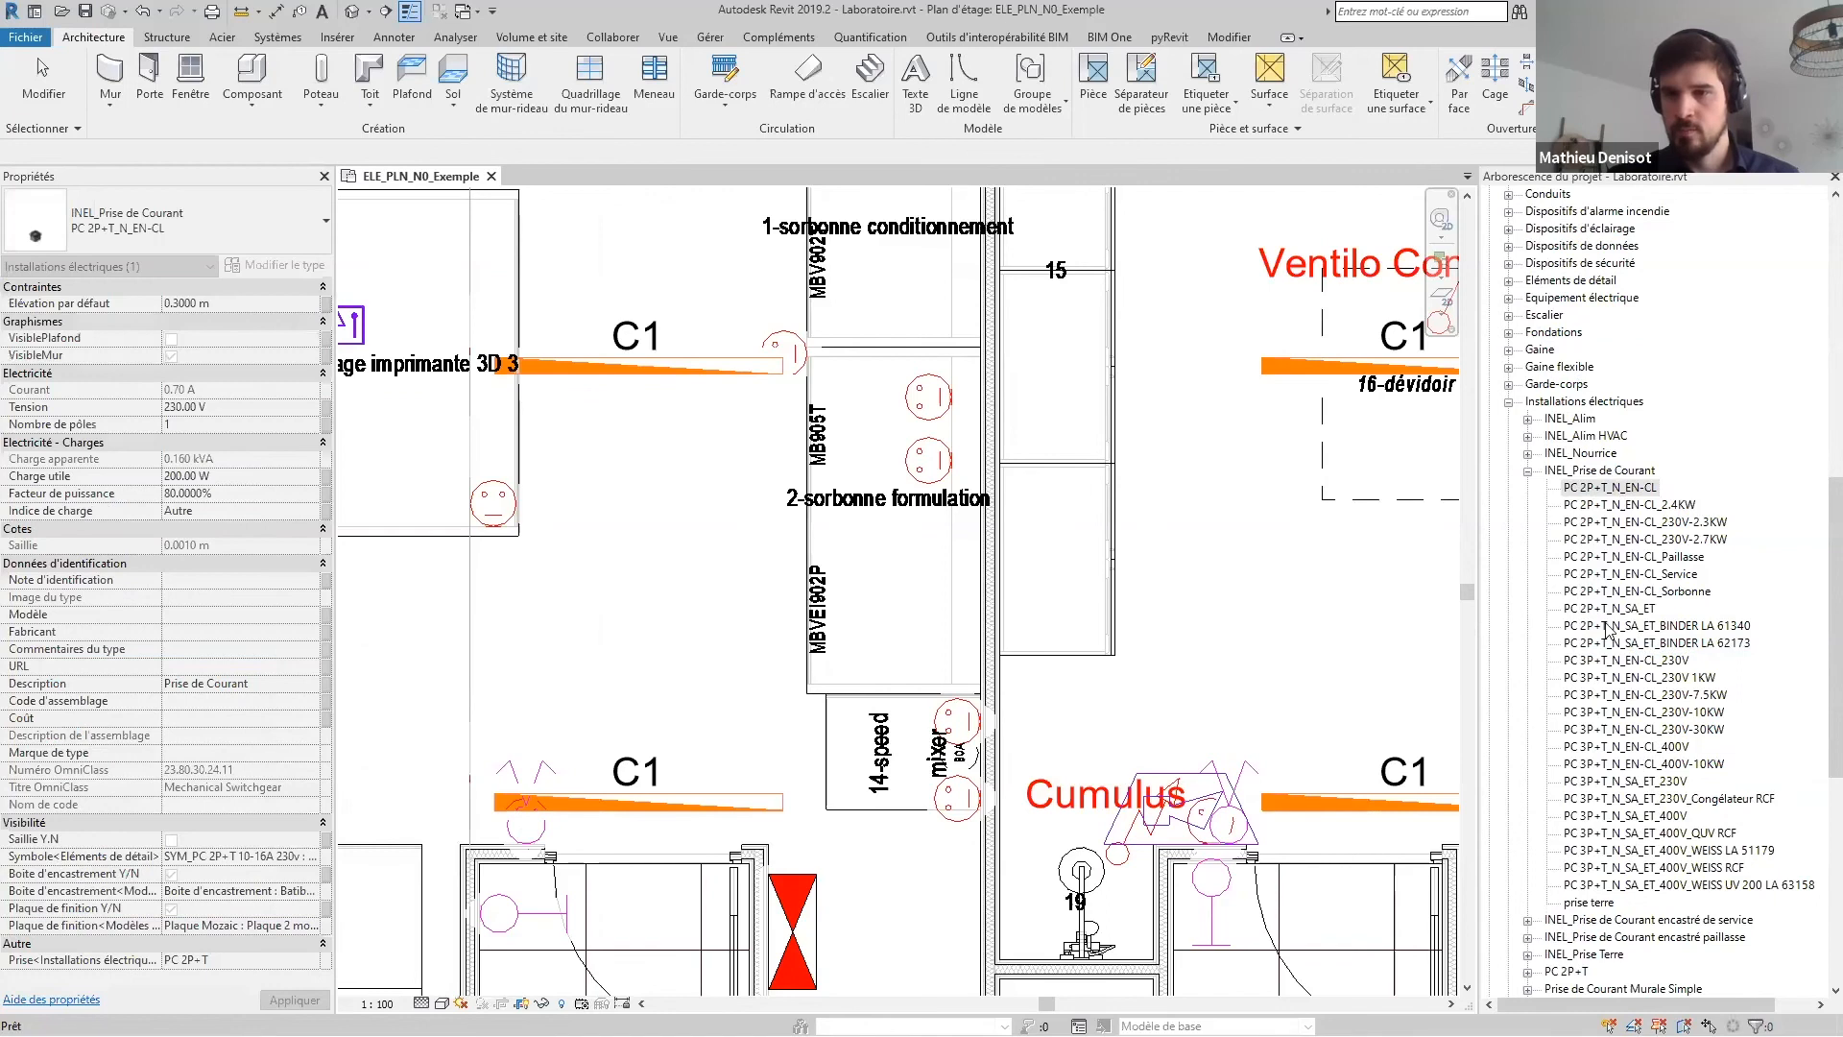
# Select the recessed service socket beside the Cumulus label and extend the selection to all its occurrences in the entire project
pyautogui.scroll(-1, 1219, 588)
pyautogui.scroll(4, 1219, 797)
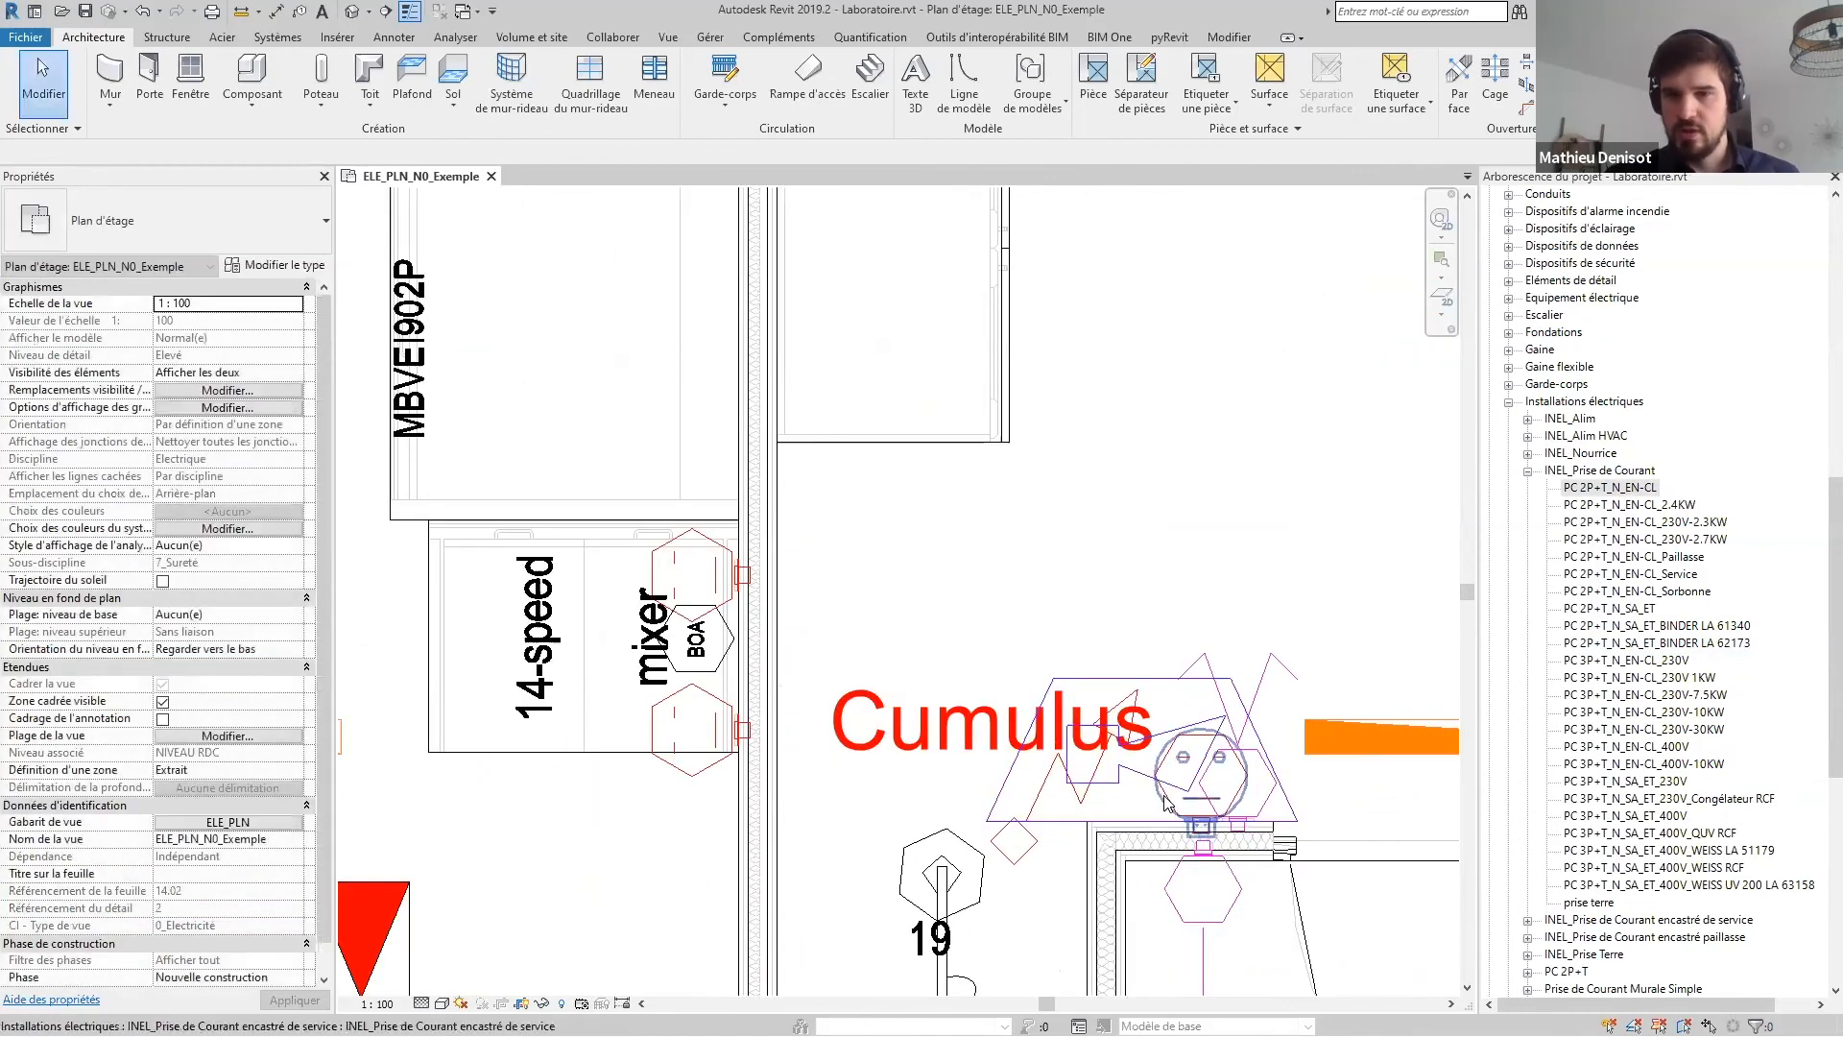
pyautogui.click(1202, 796)
pyautogui.rightClick(1175, 501)
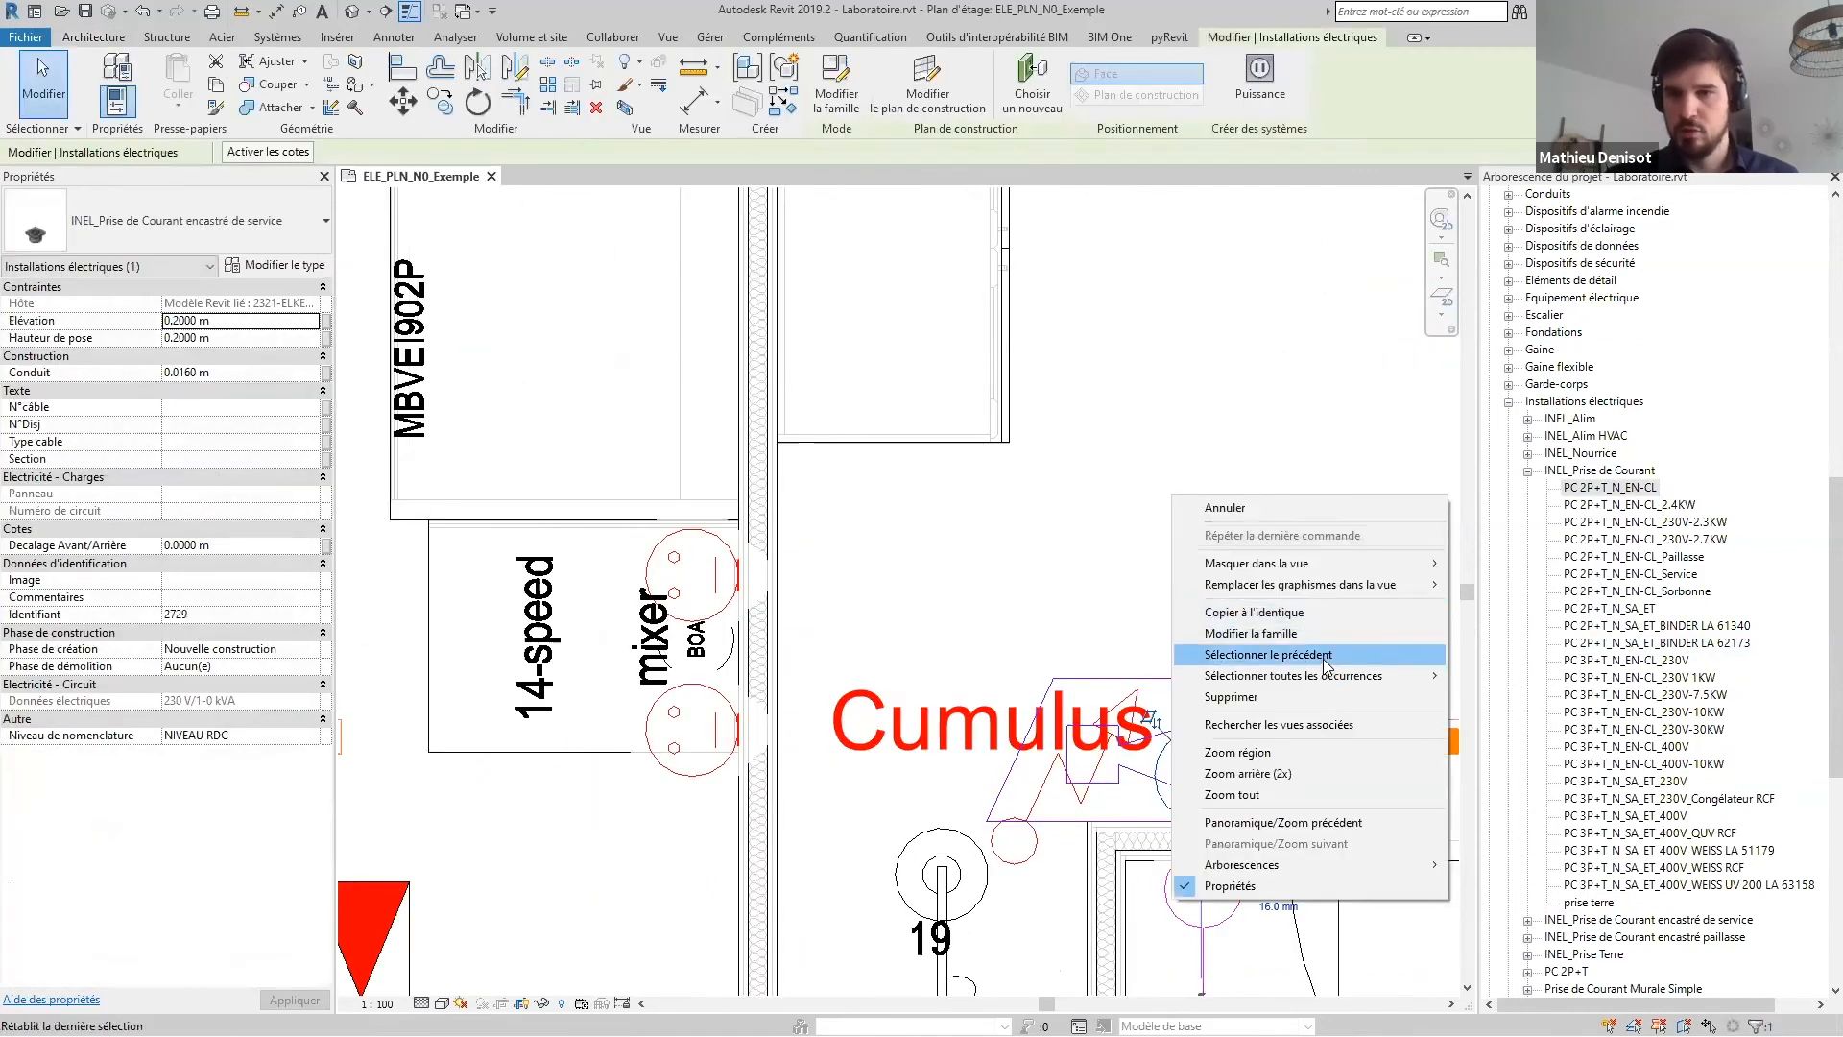
pyautogui.moveTo(1344, 675)
pyautogui.click(1536, 699)
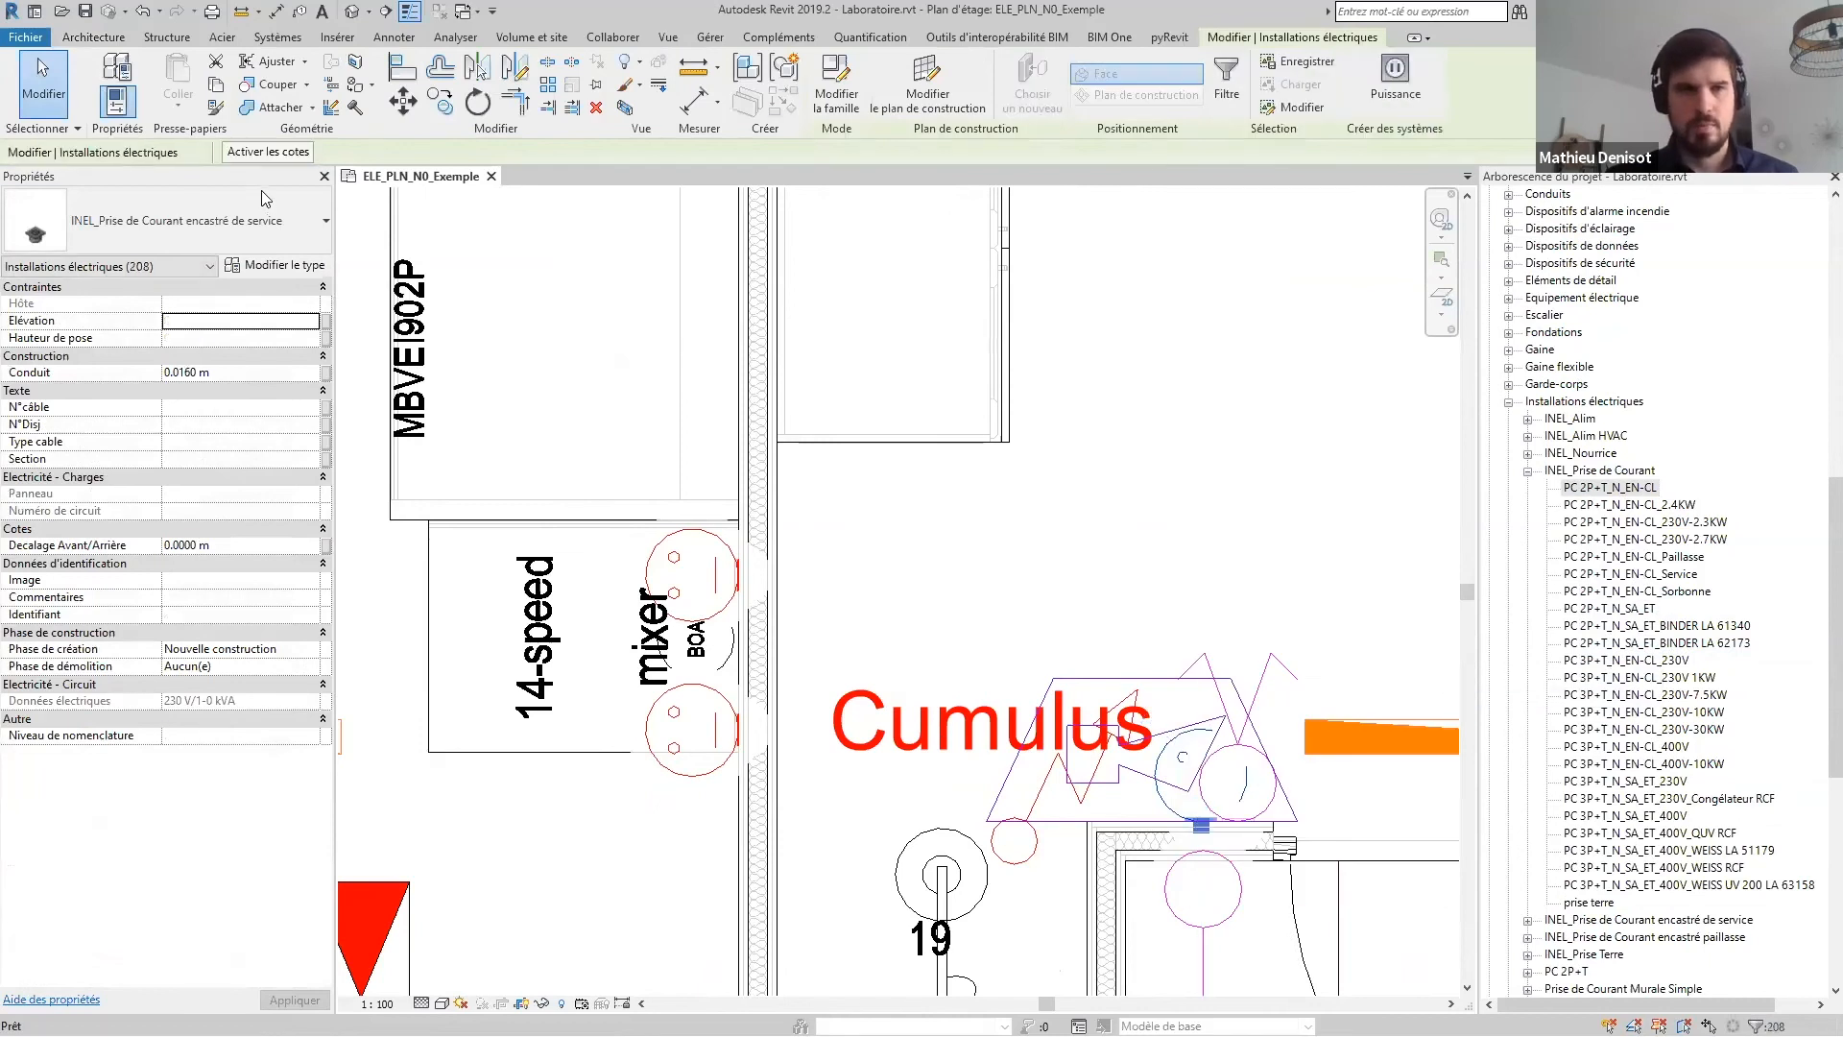
# Change the selected service sockets to the INEL_Prise de Courant type PC 2P+T_N_EN-CL_Service
pyautogui.click(286, 252)
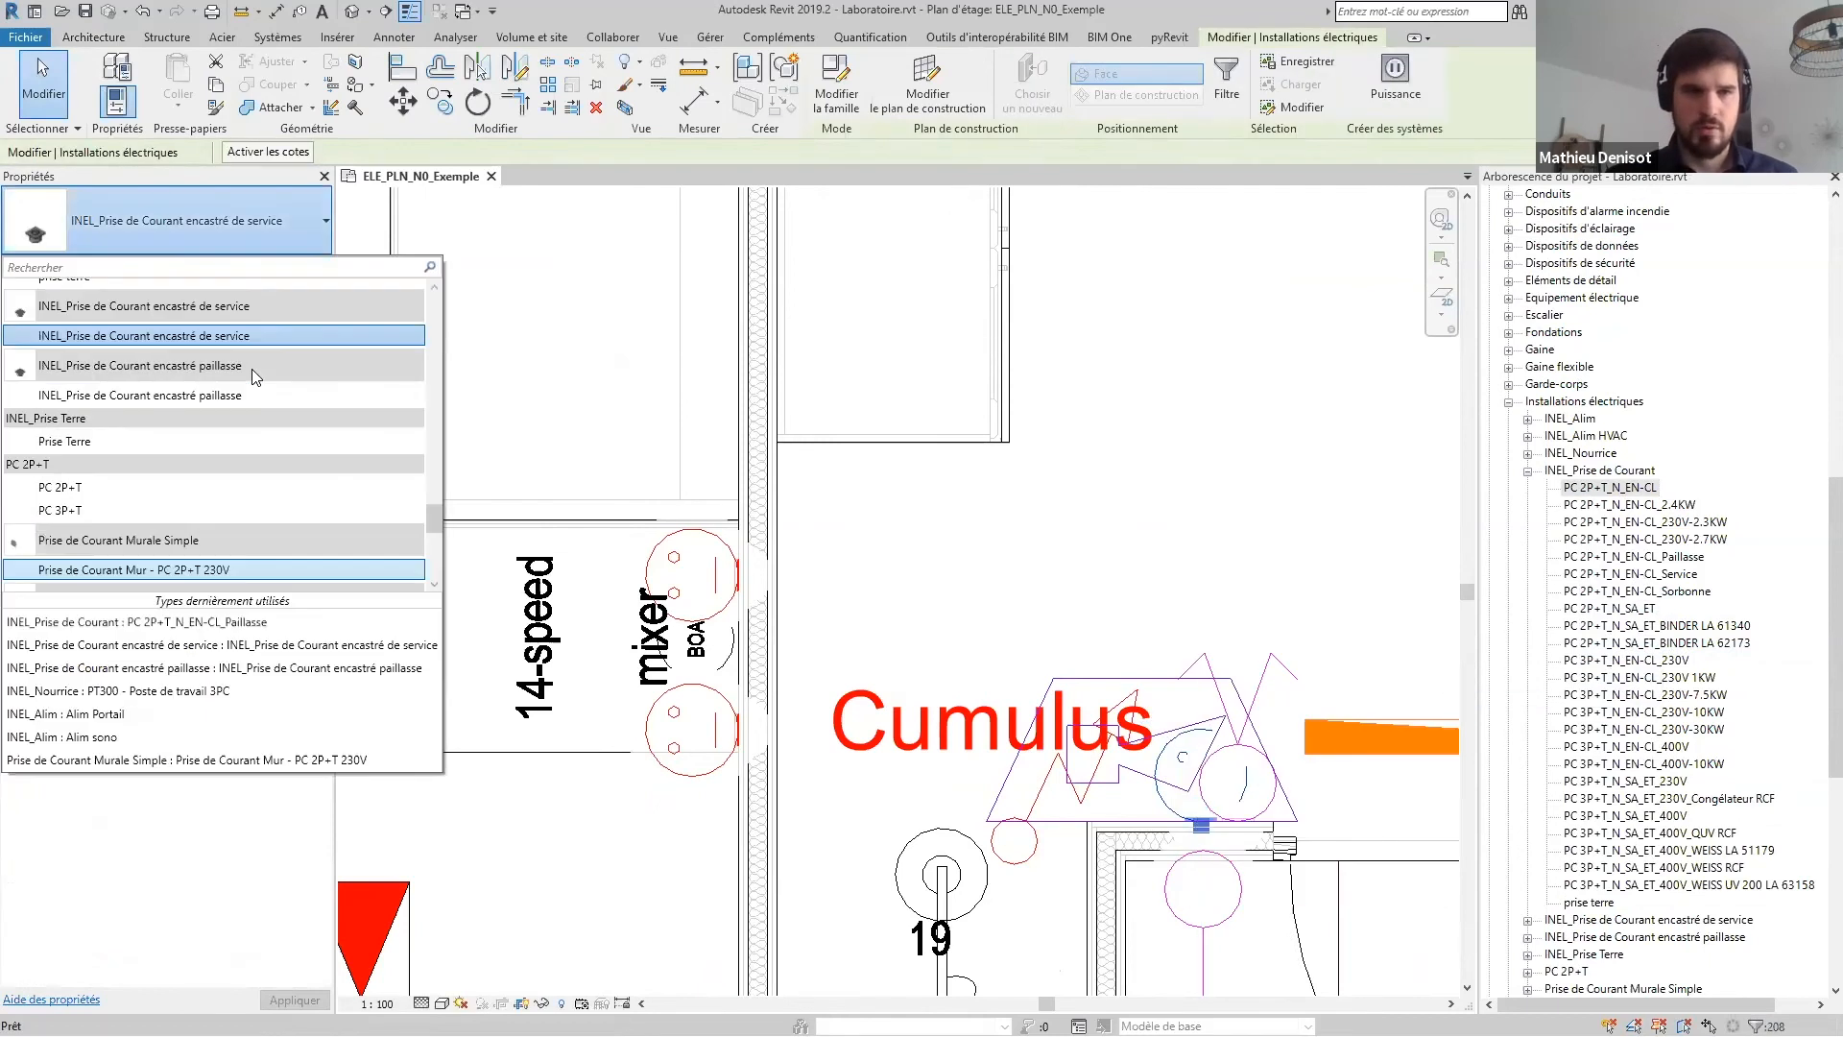
pyautogui.scroll(5, 256, 373)
pyautogui.scroll(3, 255, 375)
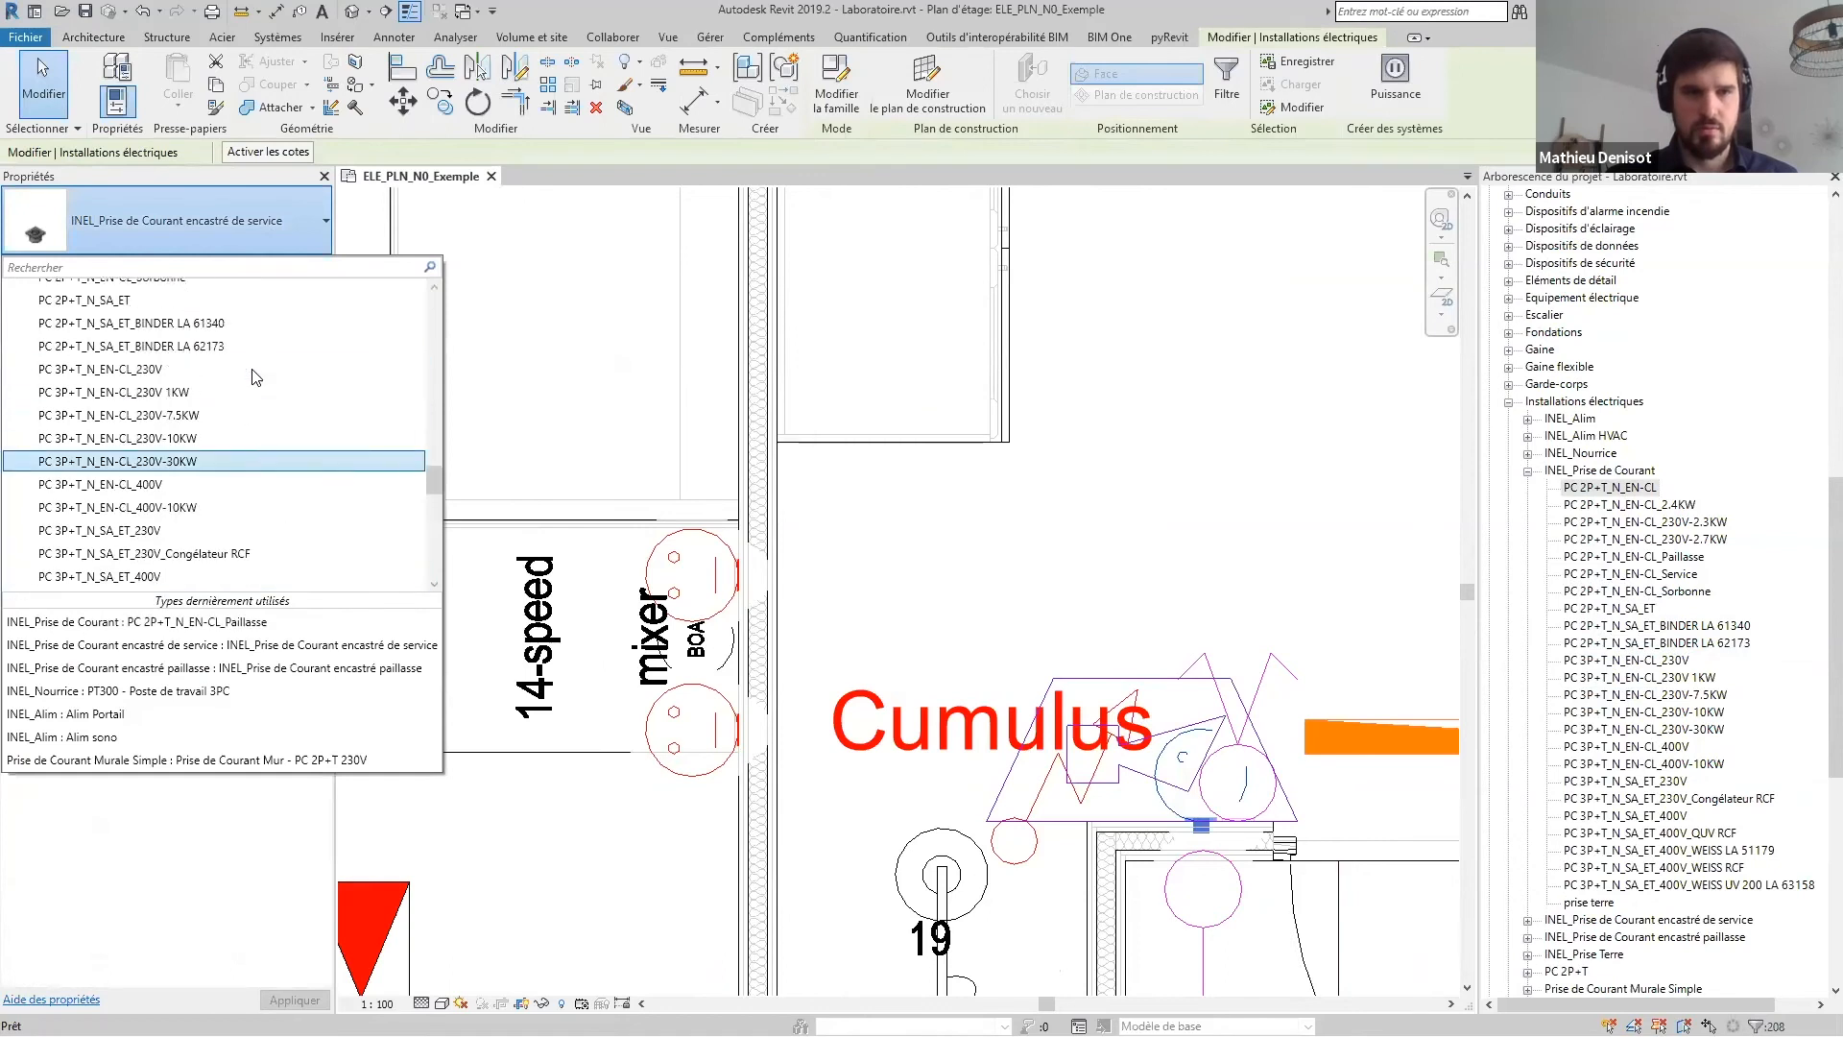
pyautogui.scroll(1, 197, 345)
pyautogui.click(192, 346)
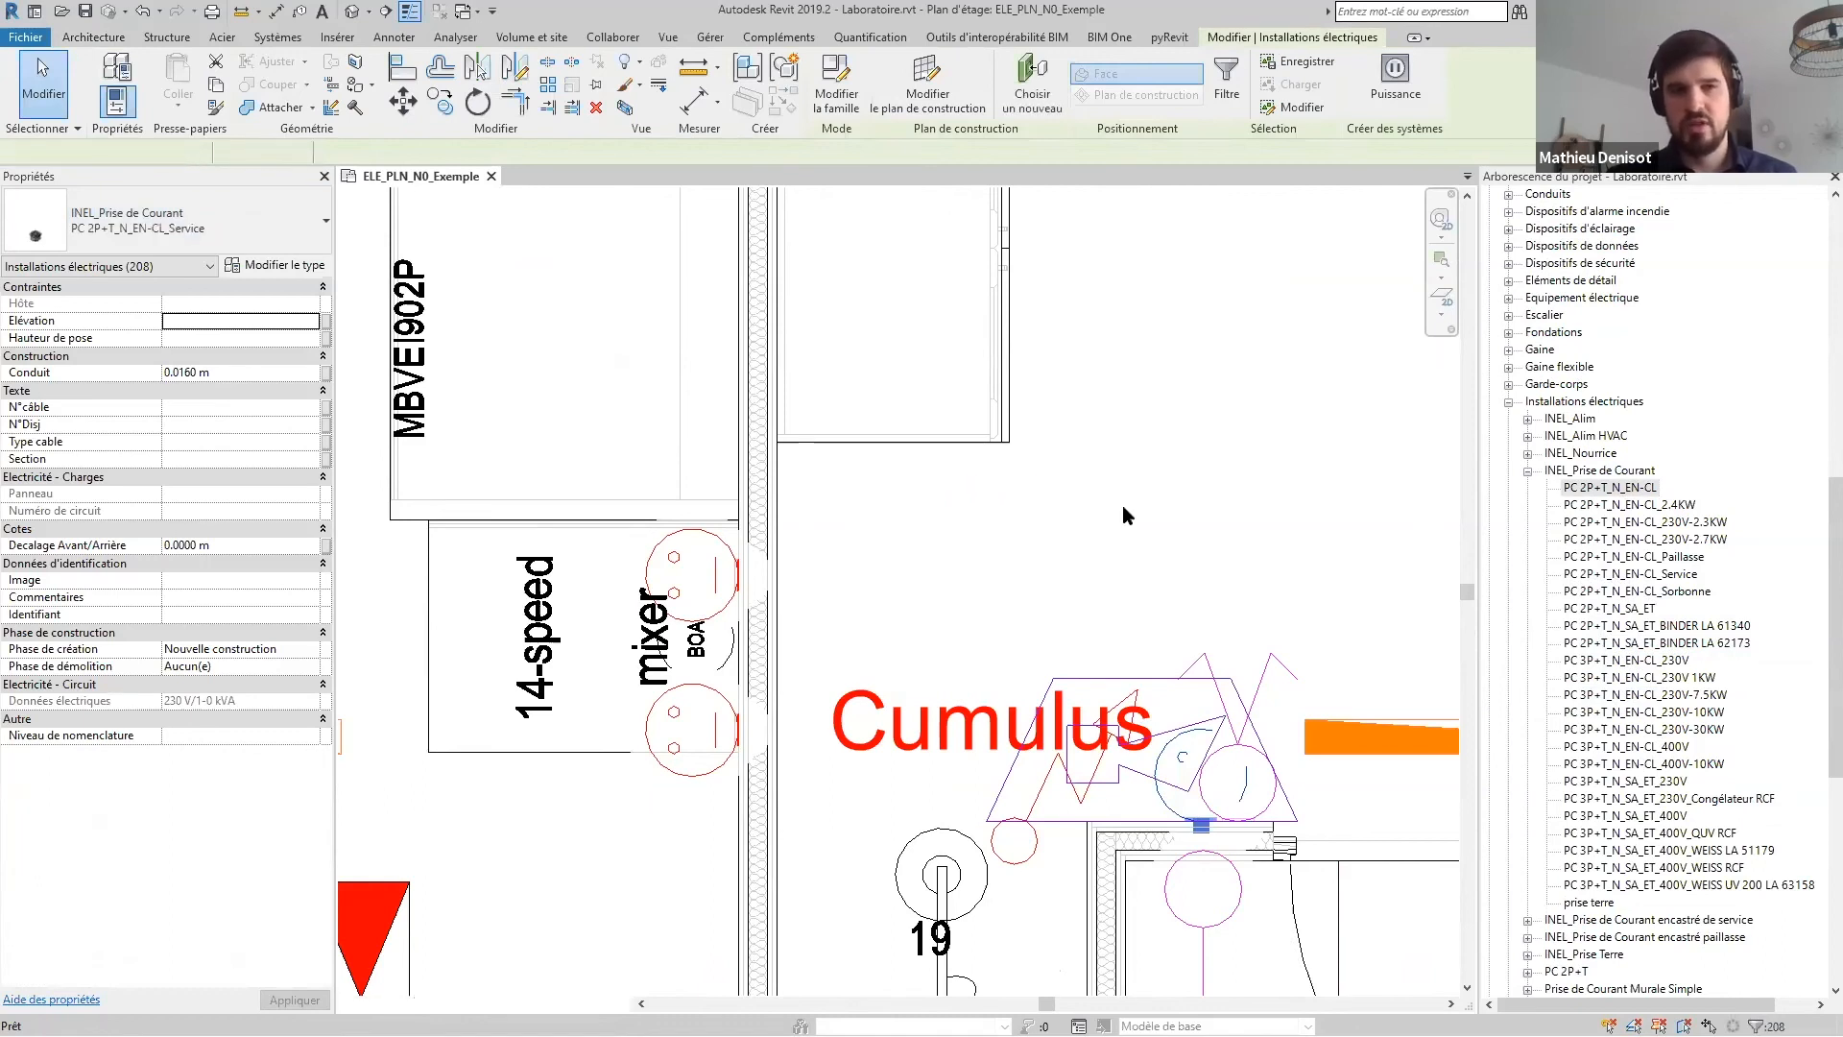
# Purge the unused elements from the project
pyautogui.scroll(-2, 1114, 499)
pyautogui.scroll(-2, 1060, 414)
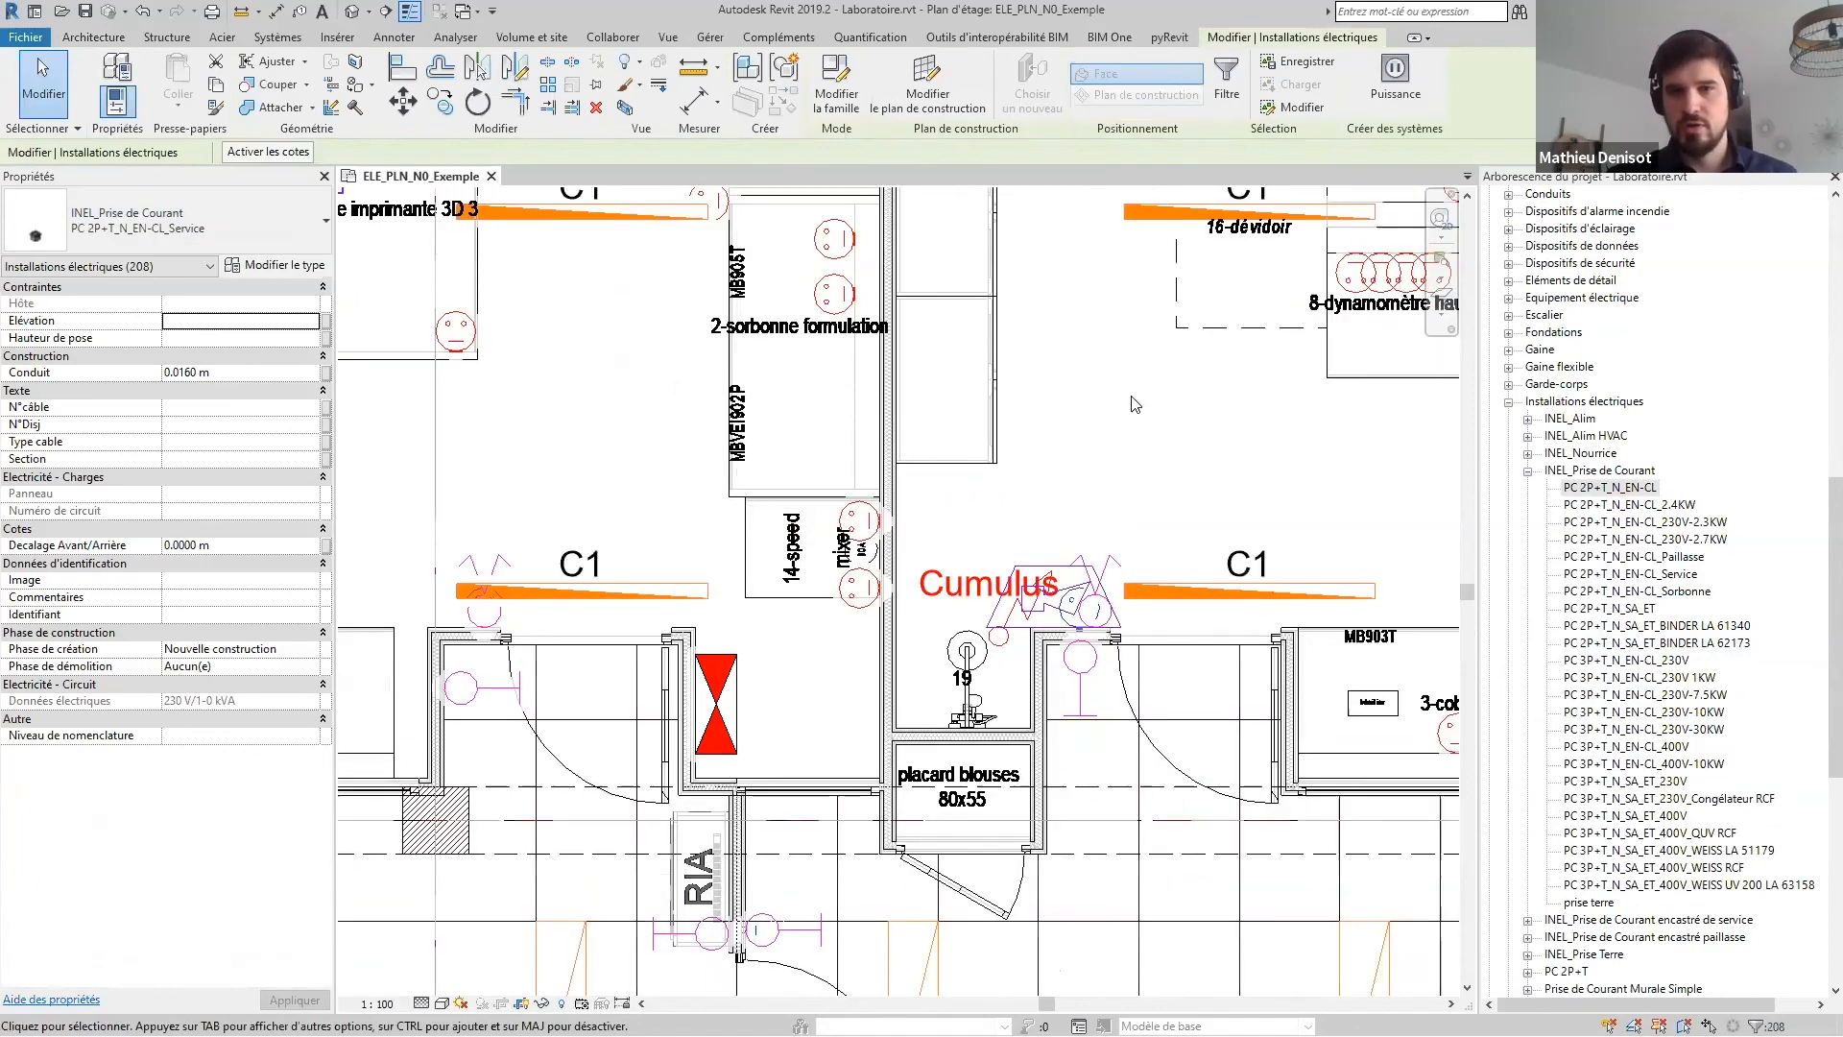
pyautogui.moveTo(1037, 432); pyautogui.dragTo(1017, 601, button='middle')
pyautogui.scroll(-5, 1016, 602)
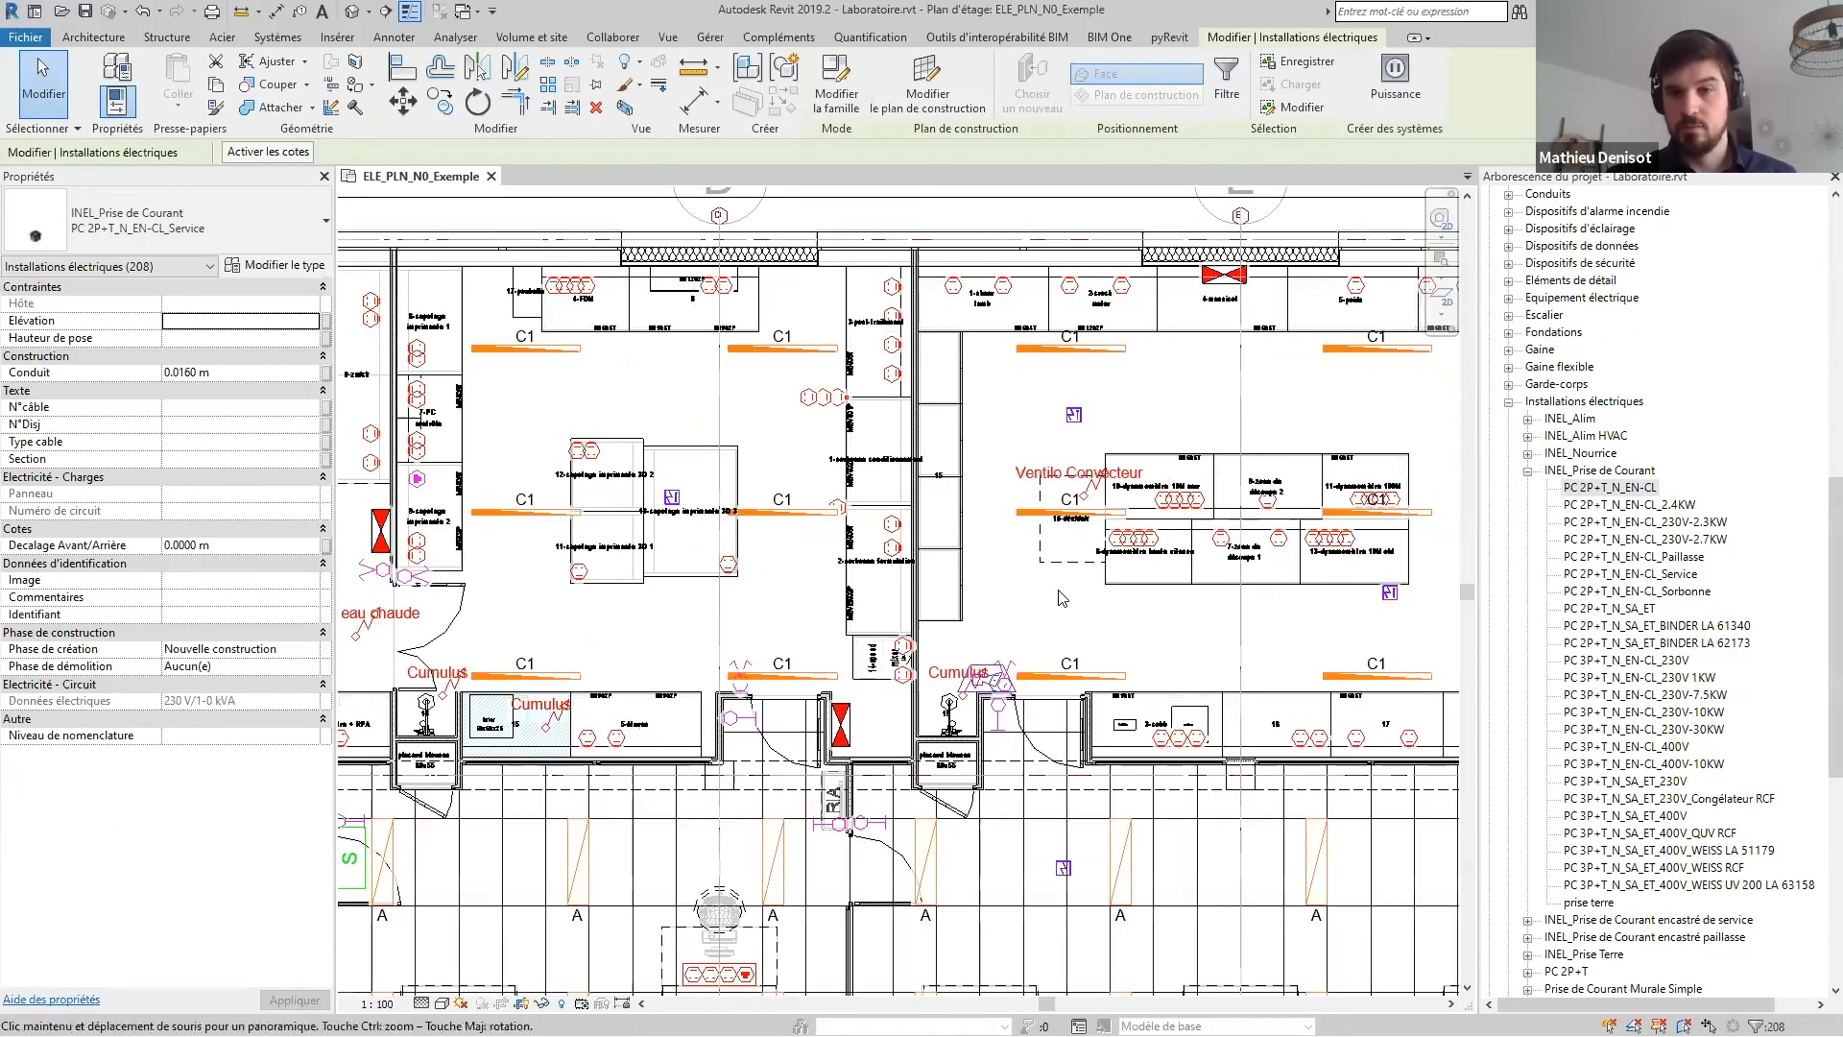
pyautogui.scroll(2, 871, 388)
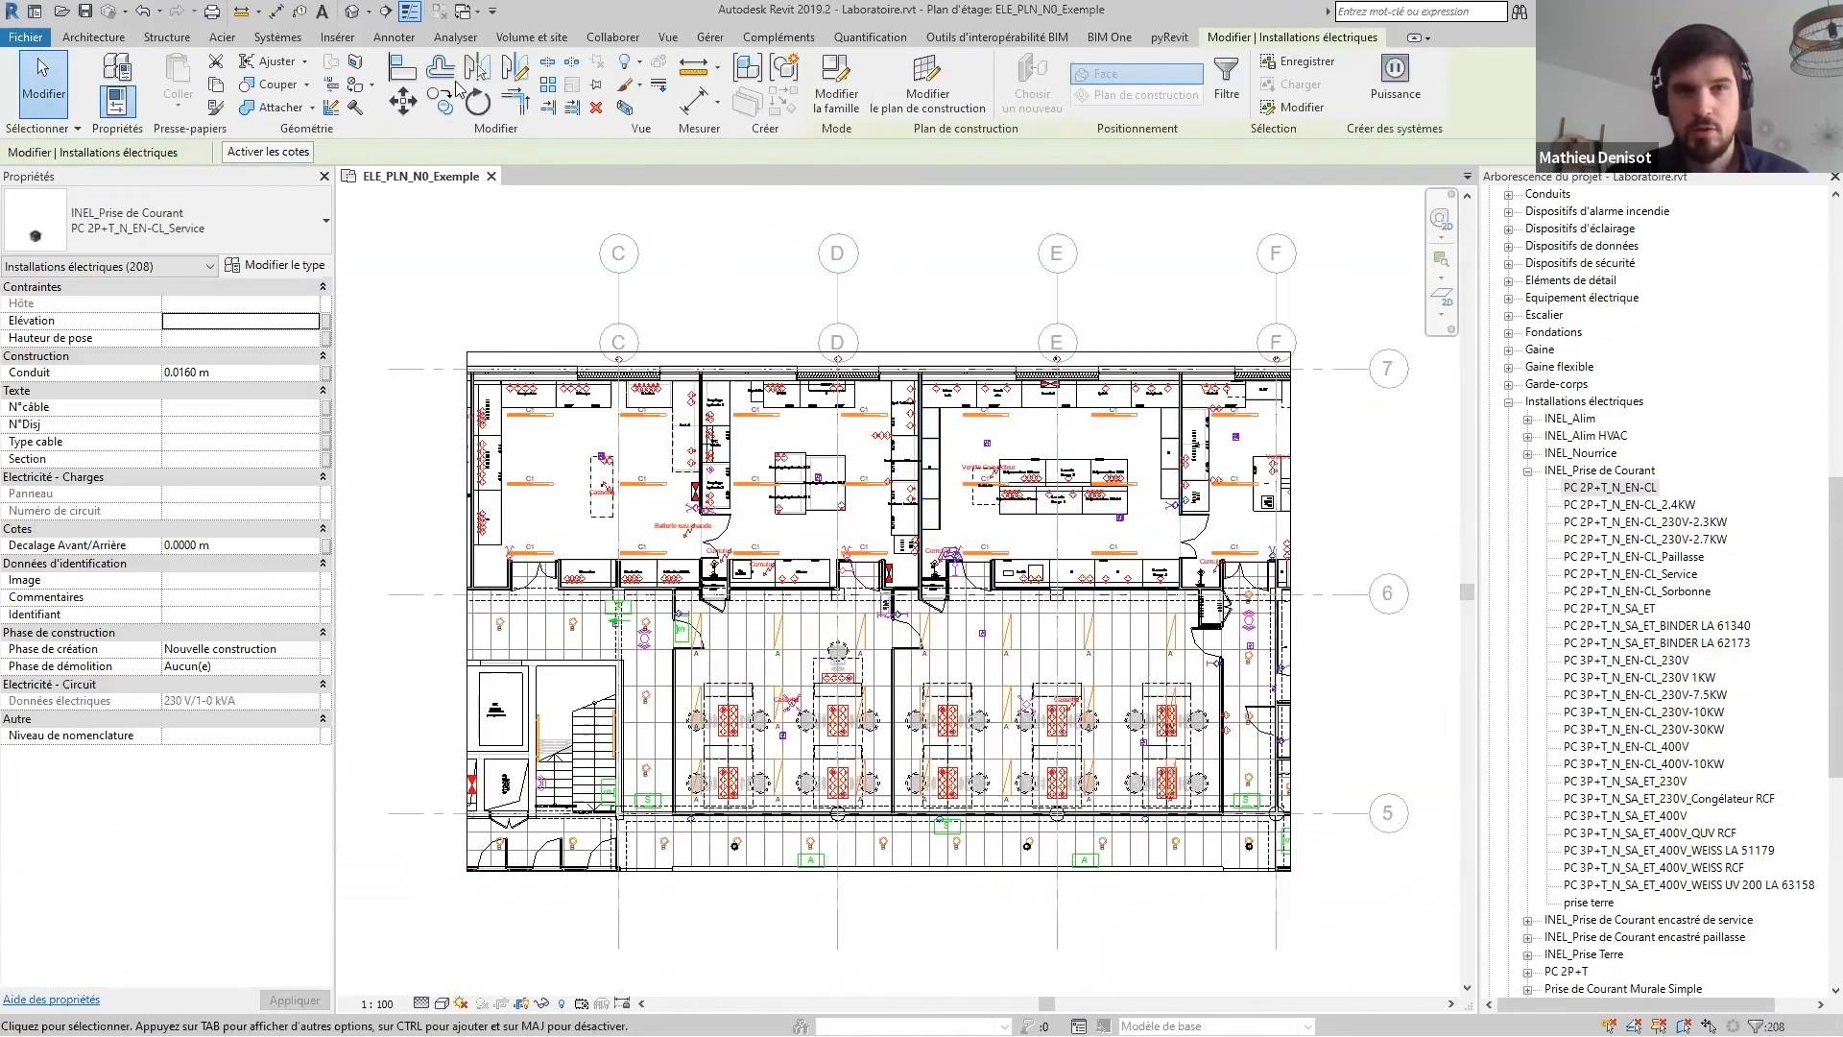
pyautogui.click(707, 38)
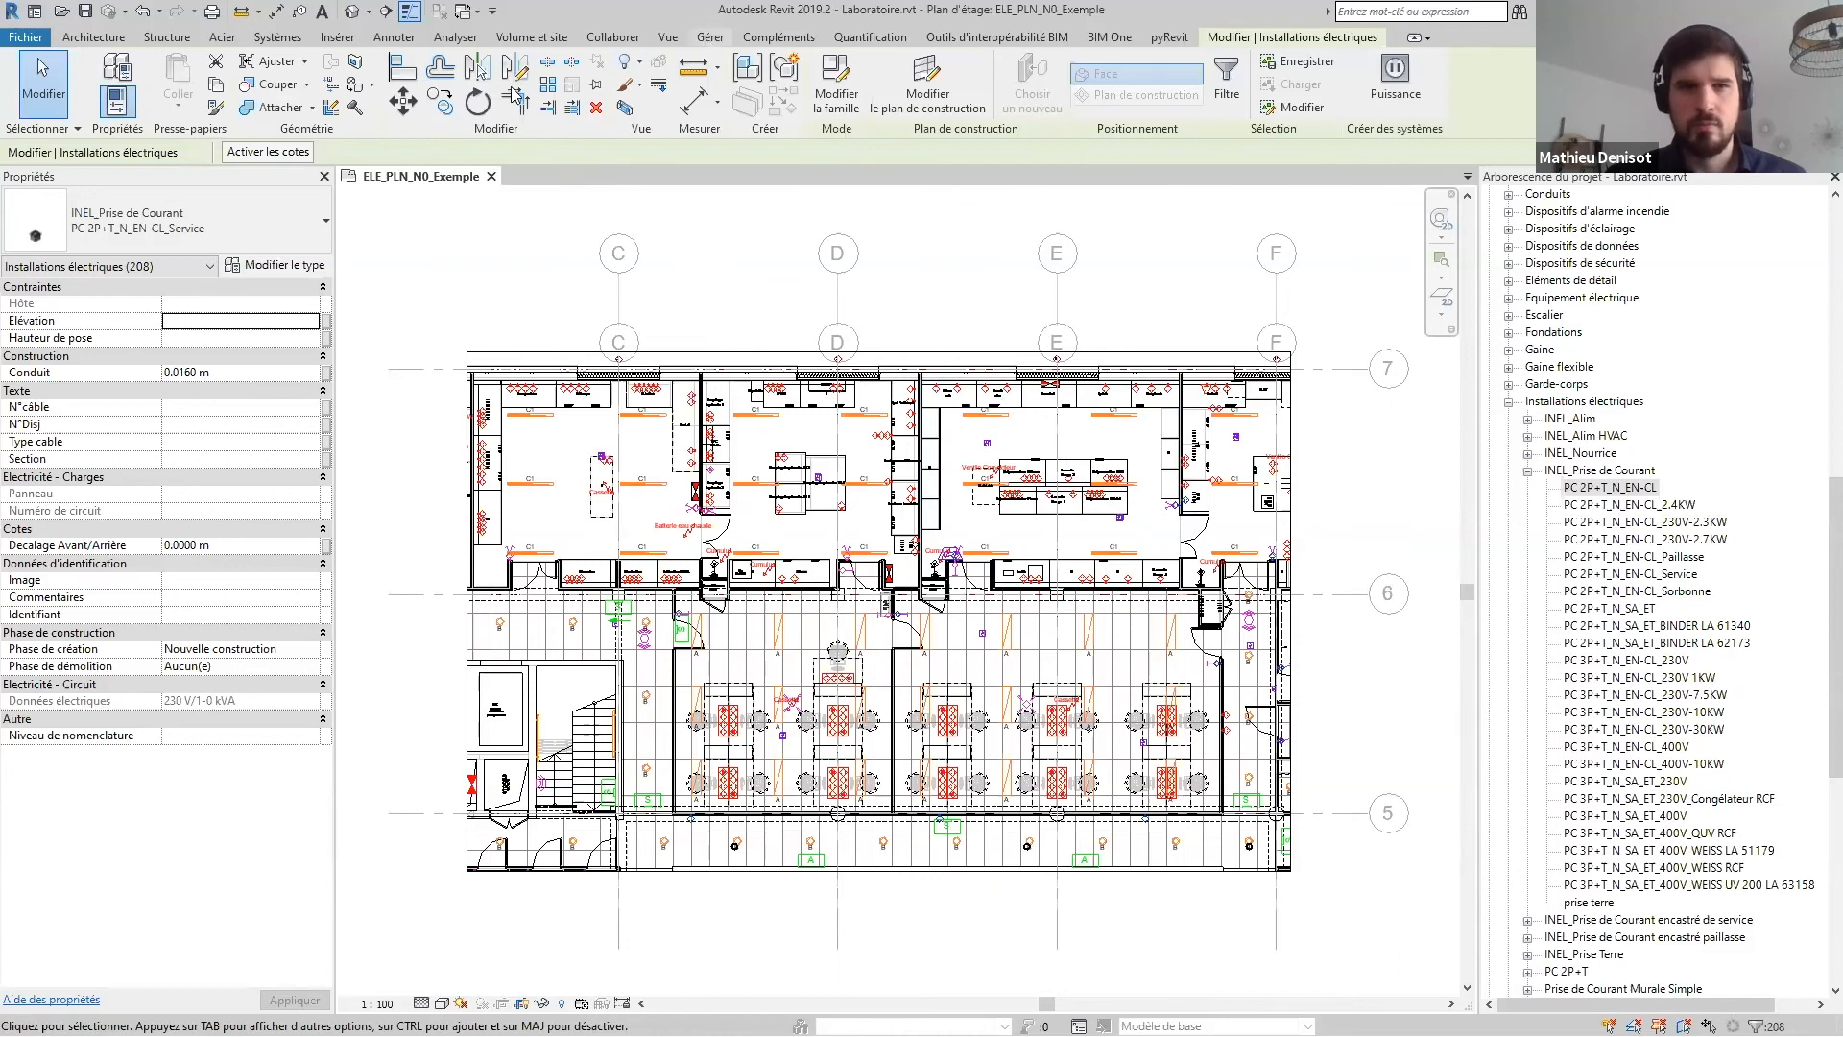
pyautogui.click(504, 85)
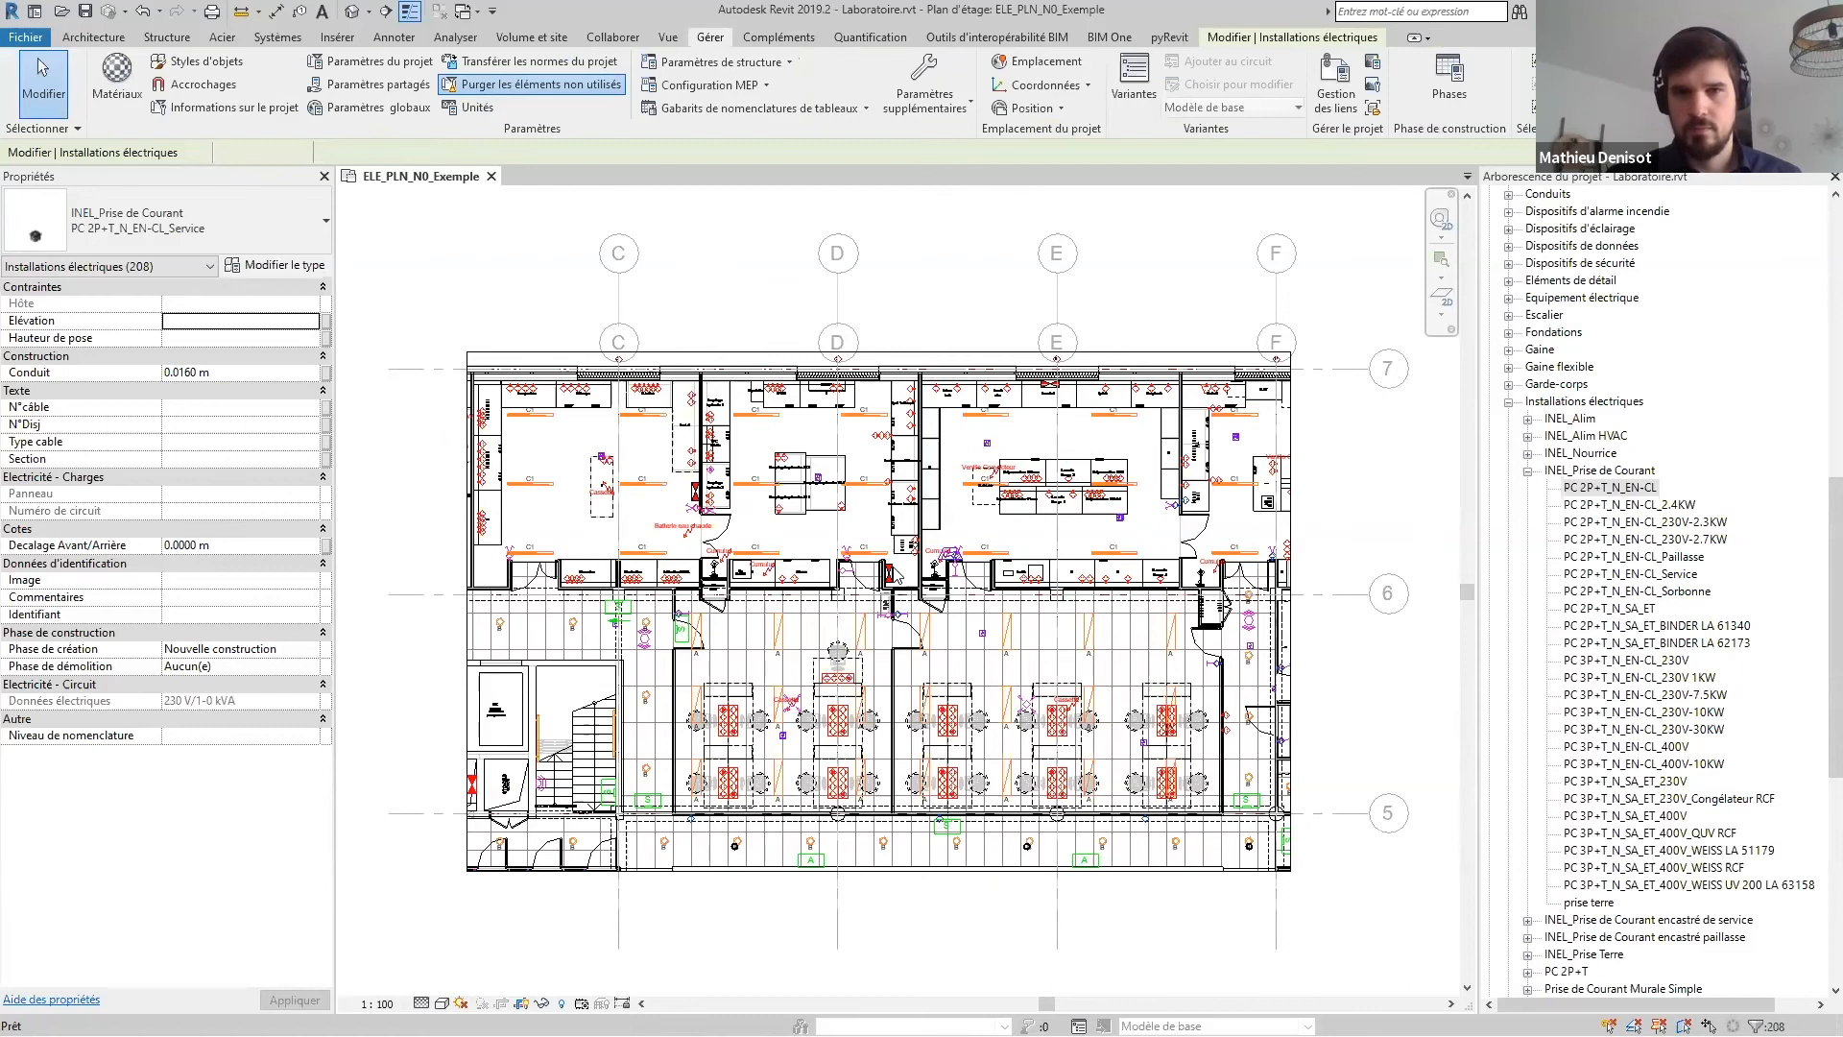
pyautogui.click(986, 790)
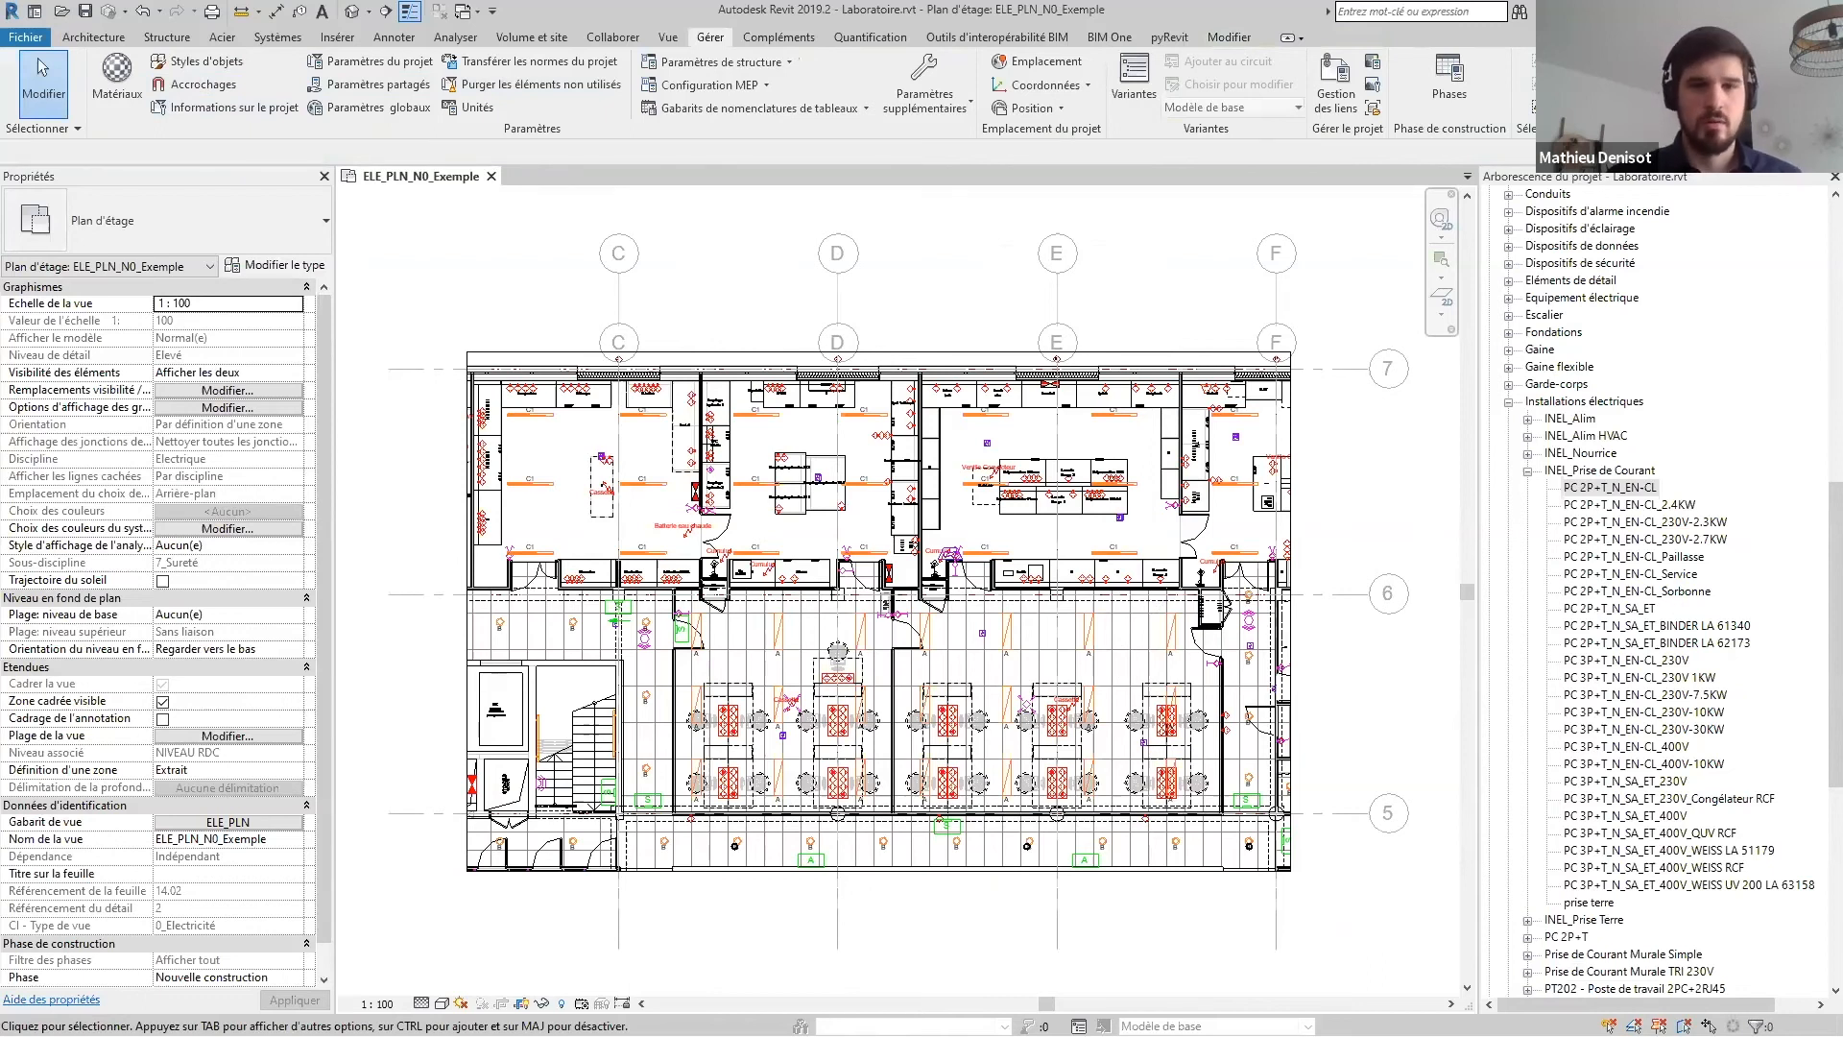
# Switch to File Explorer to compare the sizes of the Laboratoire project files in the Formations folder
pyautogui.hotkey('alt', 'Tab')
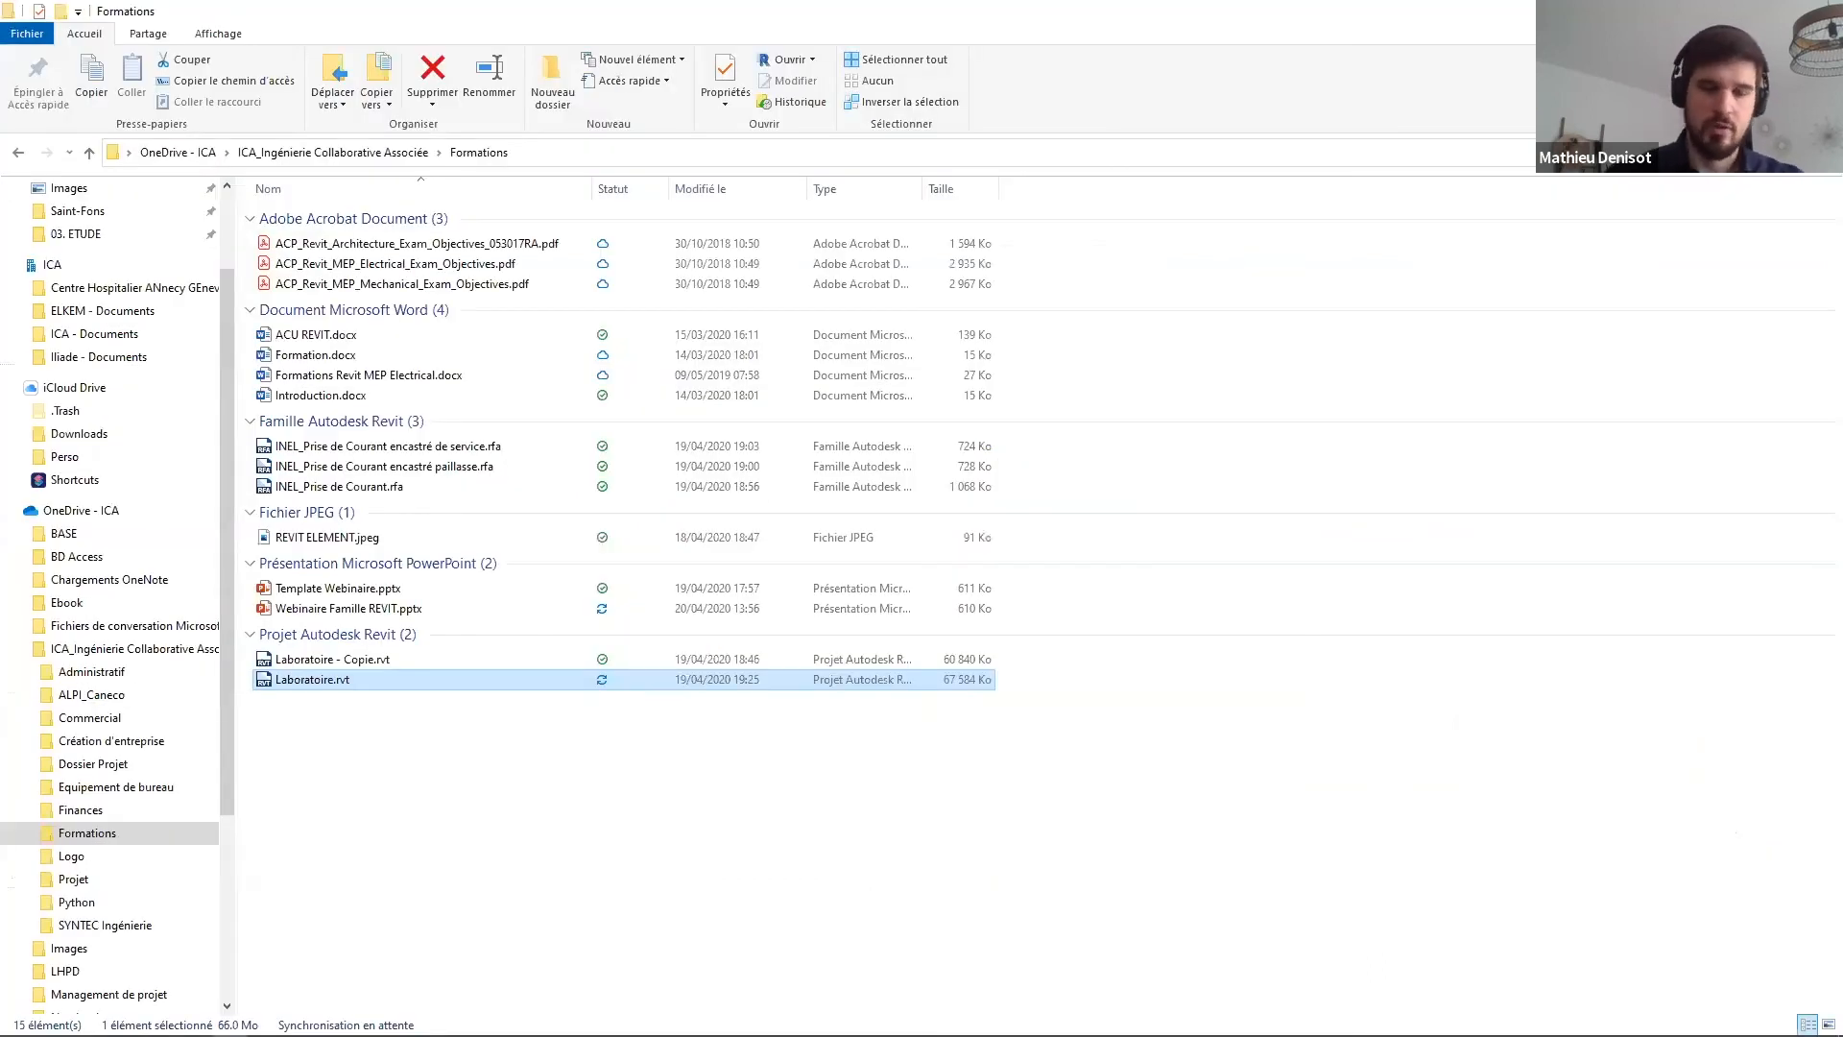
pyautogui.hotkey('alt', 'Tab')
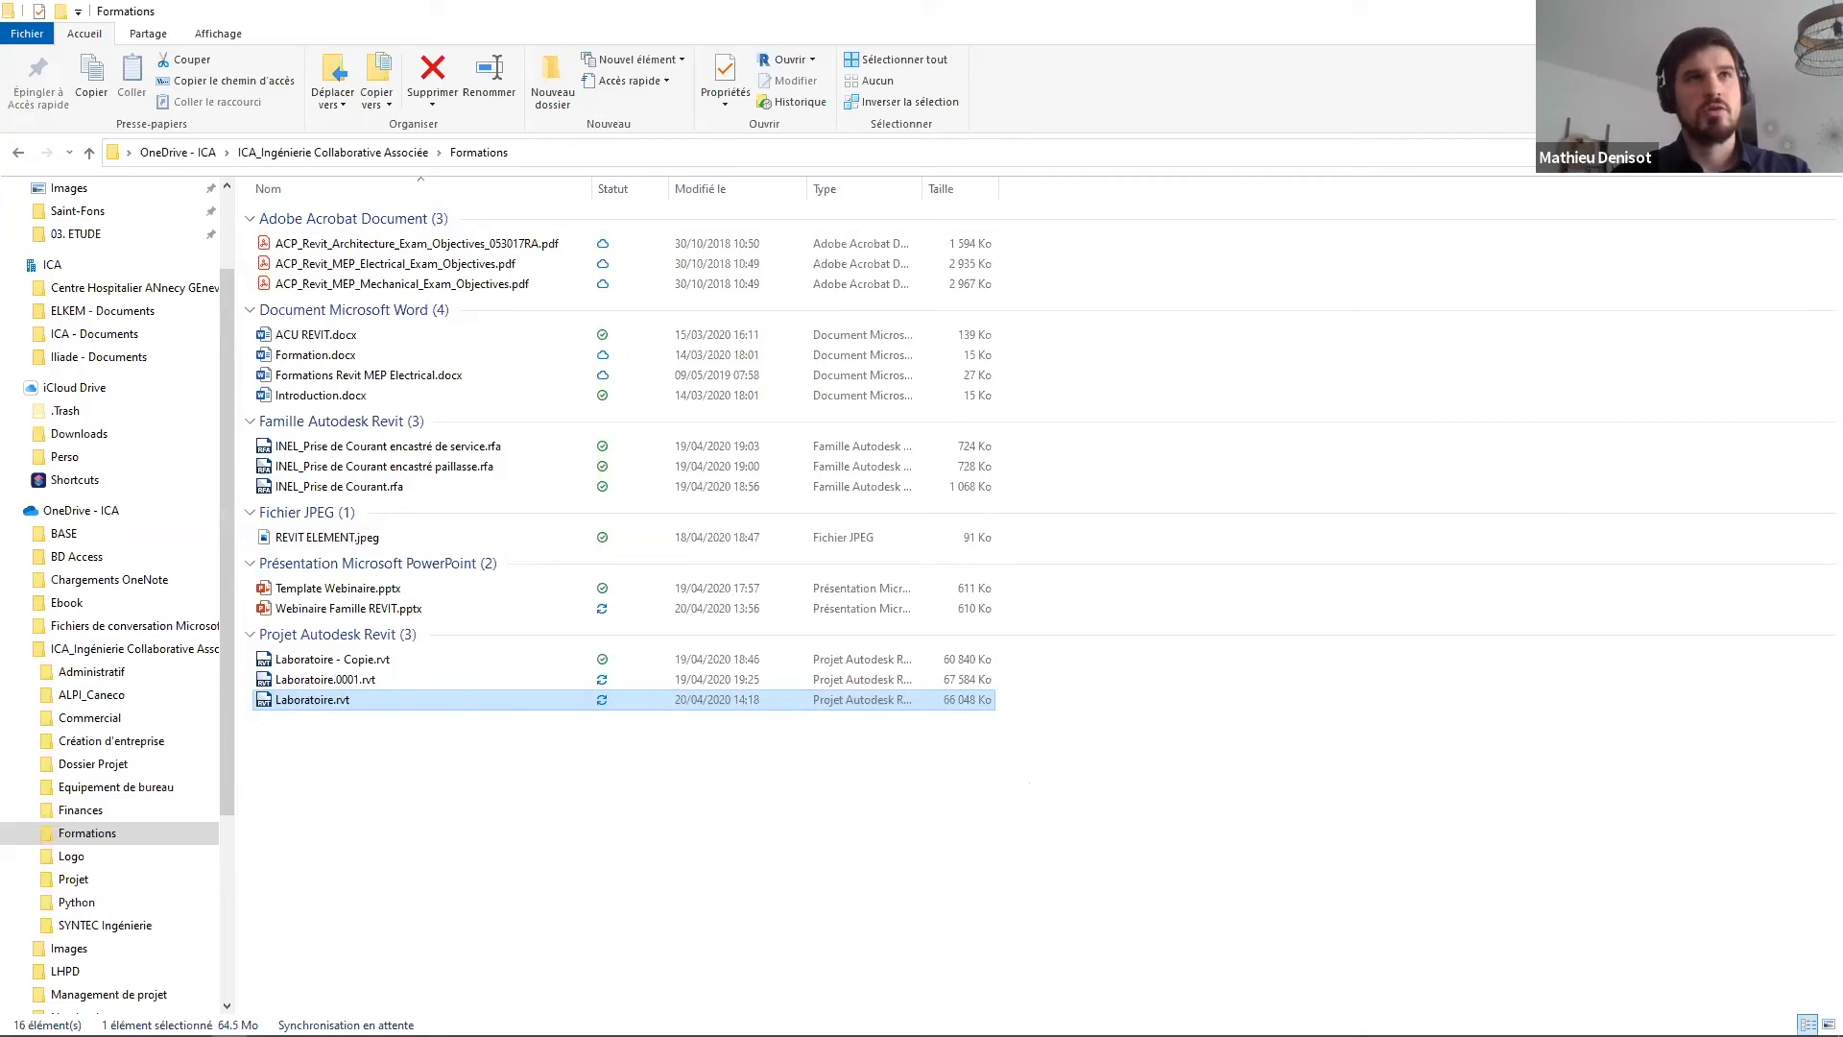
pyautogui.click(1777, 11)
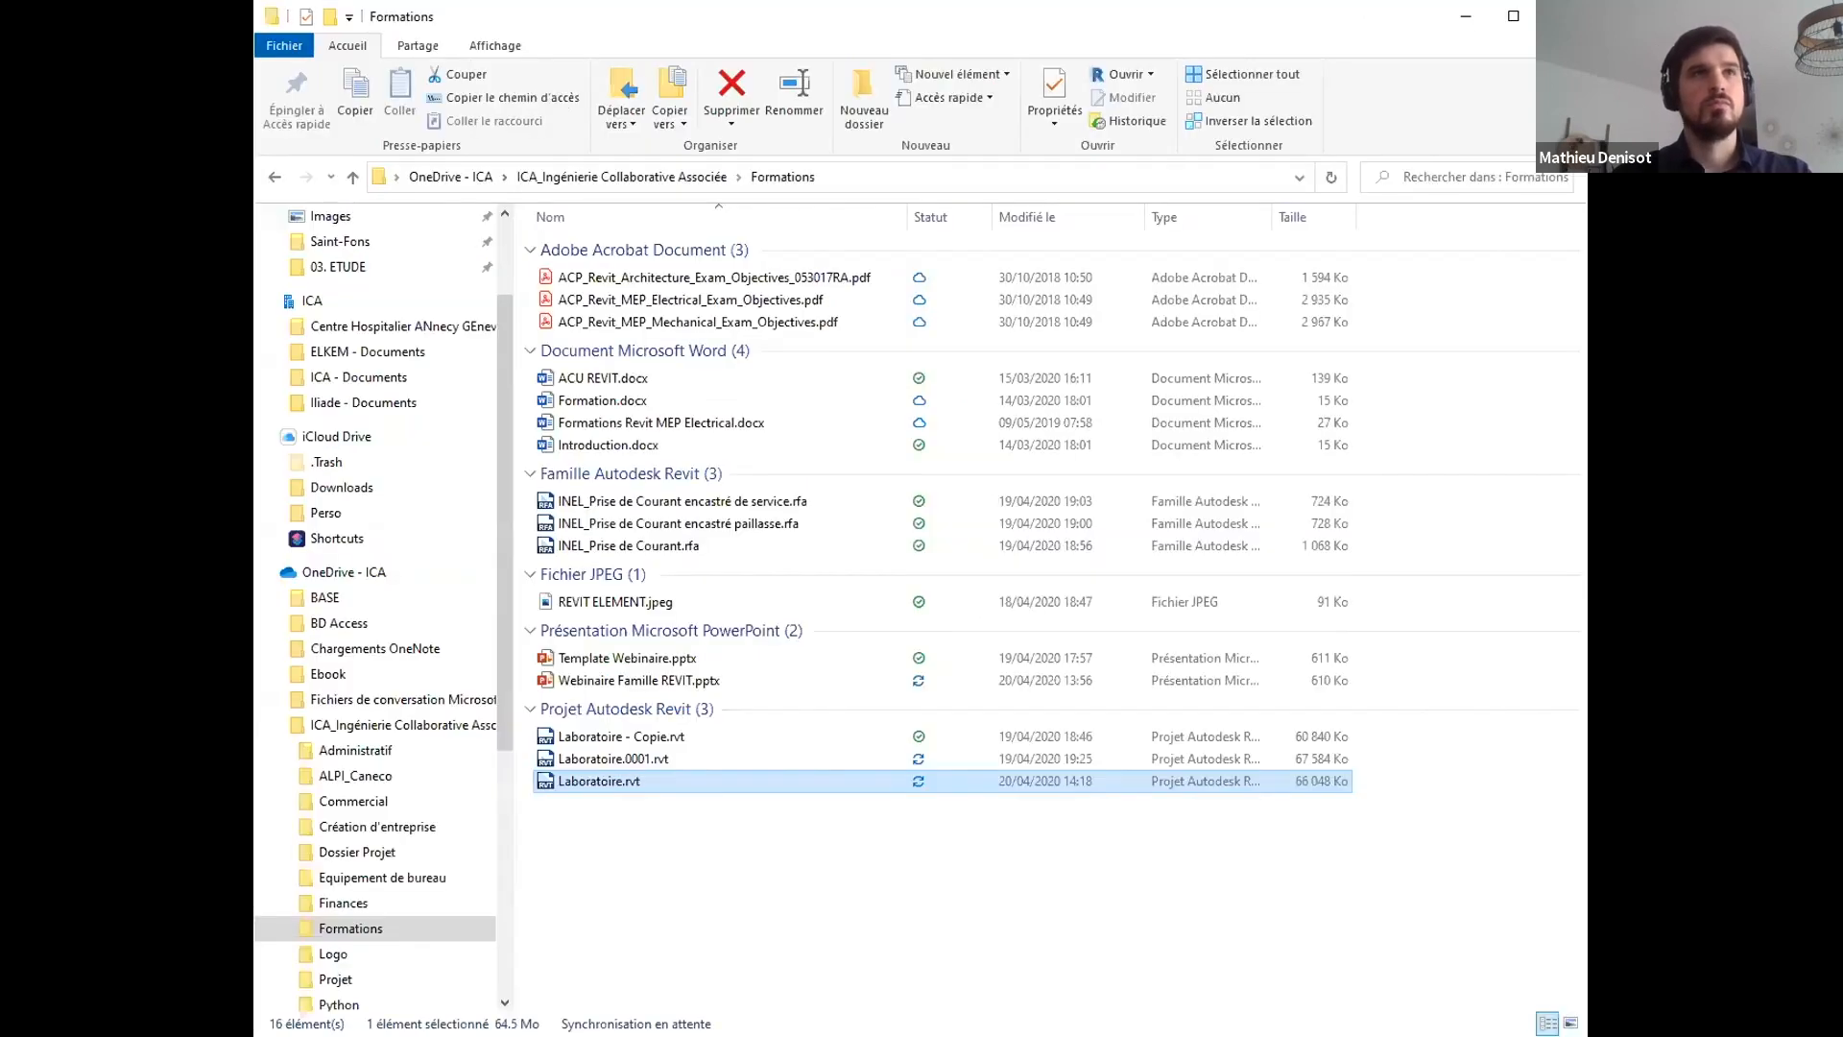